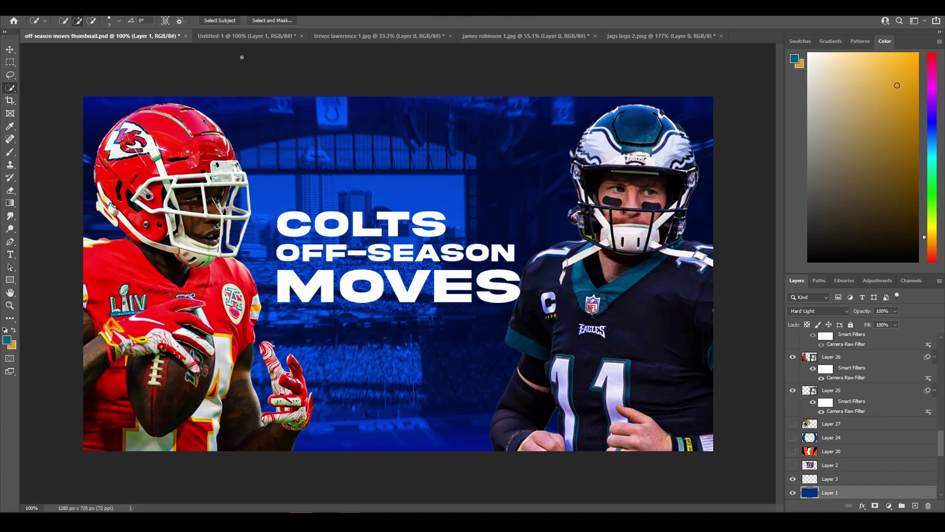
# Look through the open Untitled-1, trevor lawerence 1.jpg and james robinson 1.jpg documents to review the thumbnail's source images
pyautogui.click(240, 37)
pyautogui.click(379, 38)
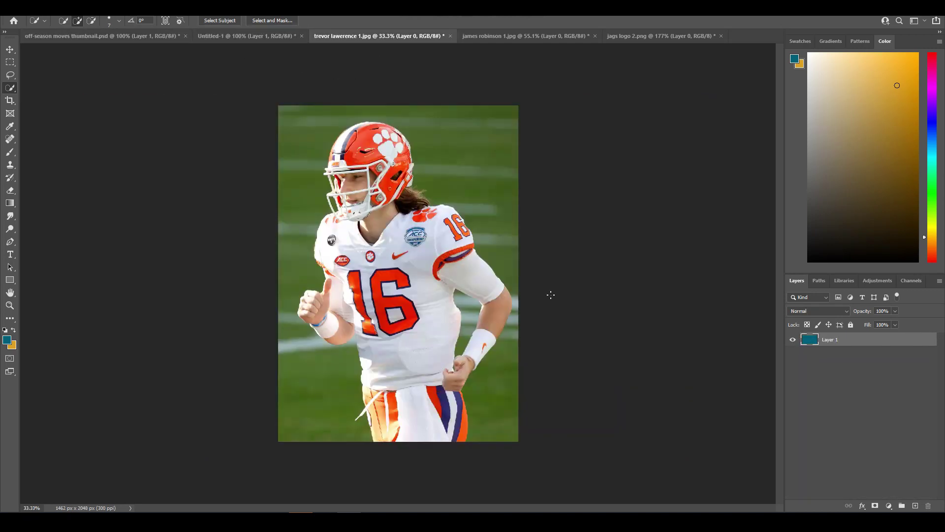
pyautogui.scroll(1, 458, 297)
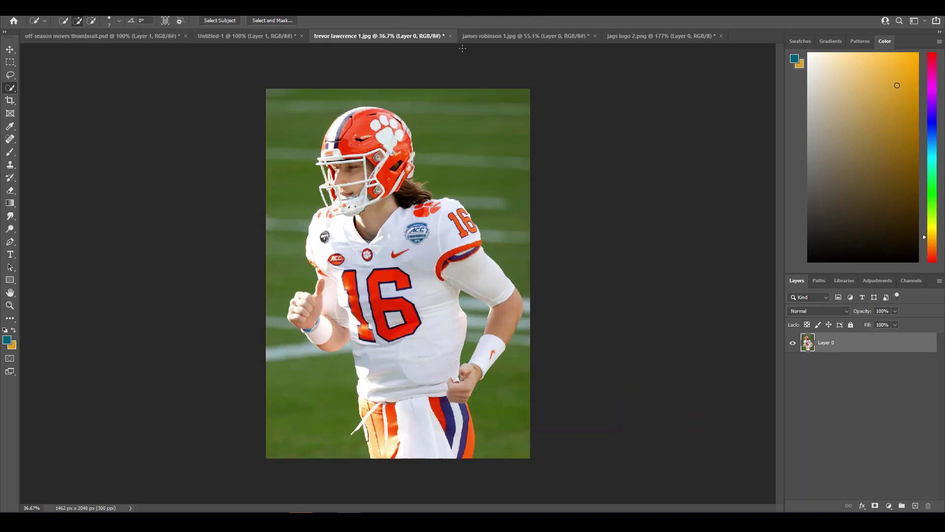
pyautogui.click(546, 37)
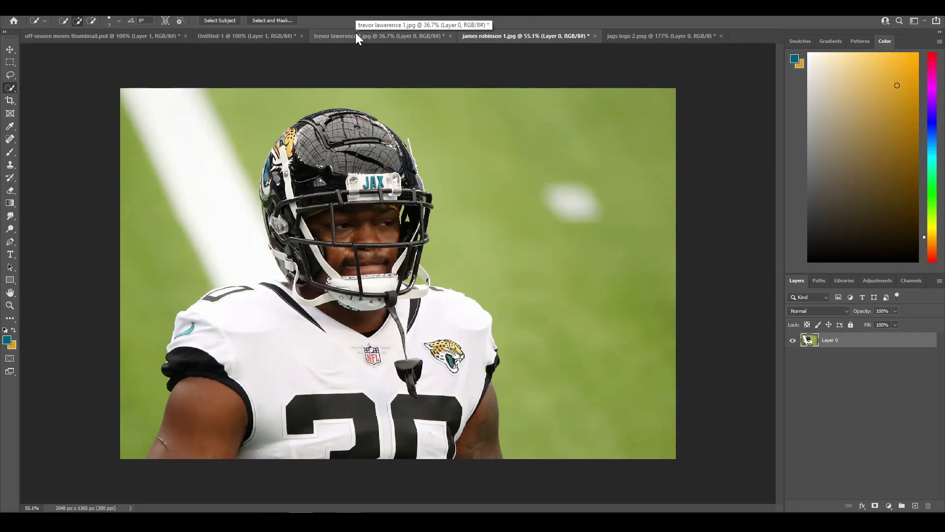
pyautogui.click(403, 37)
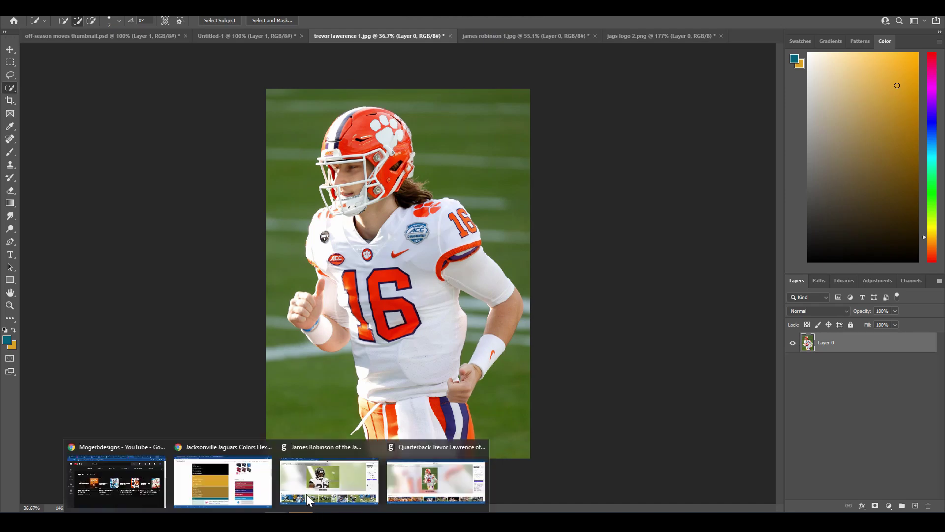
# Switch to Chrome and browse the Unsplash results for Jacksonville for a usable city background photo
pyautogui.click(306, 494)
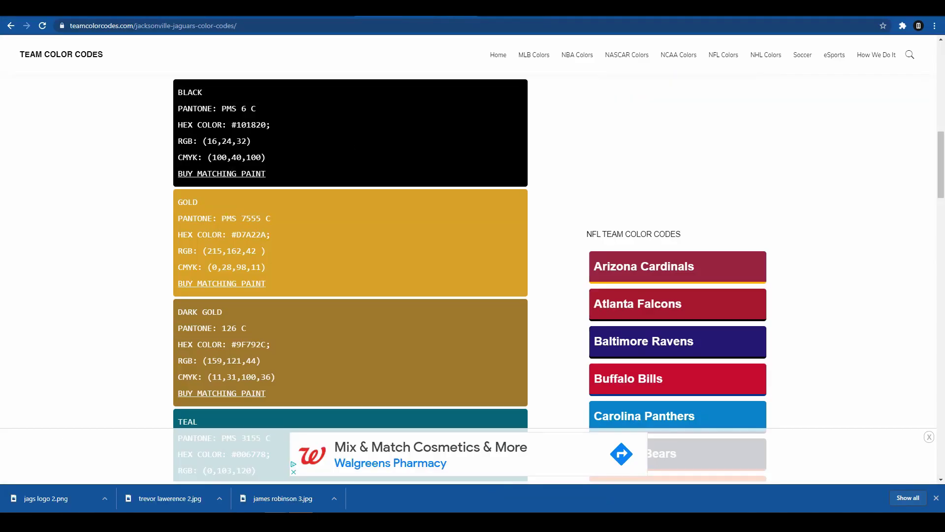
pyautogui.hotkey('alt', 'Left')
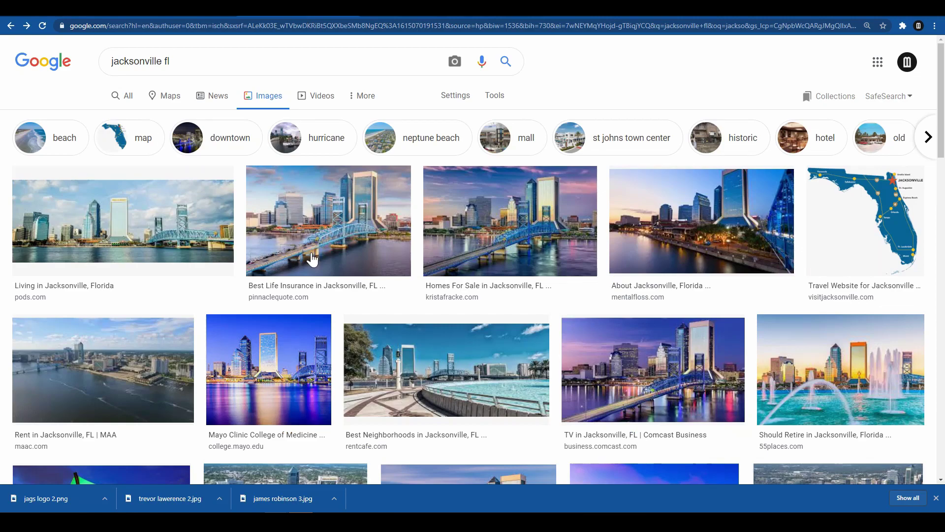
pyautogui.hotkey('alt', 'Left')
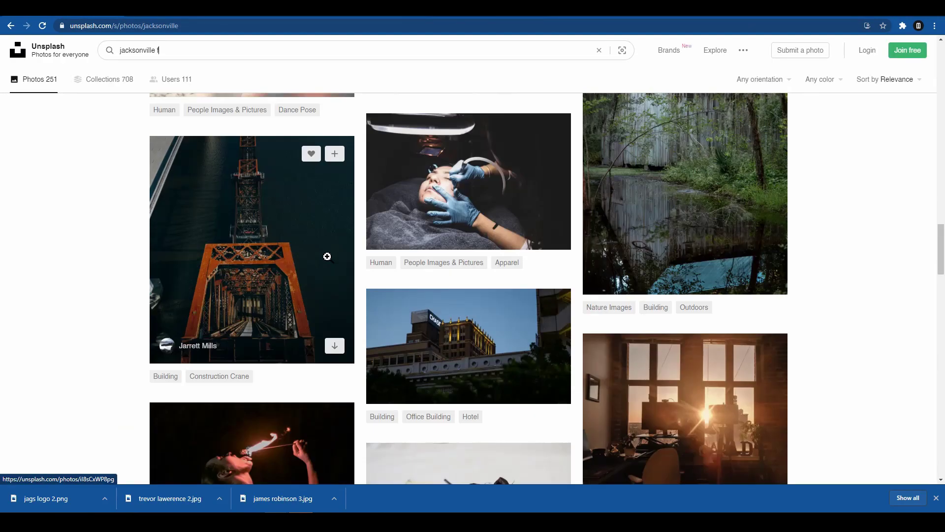
pyautogui.scroll(-10, 327, 256)
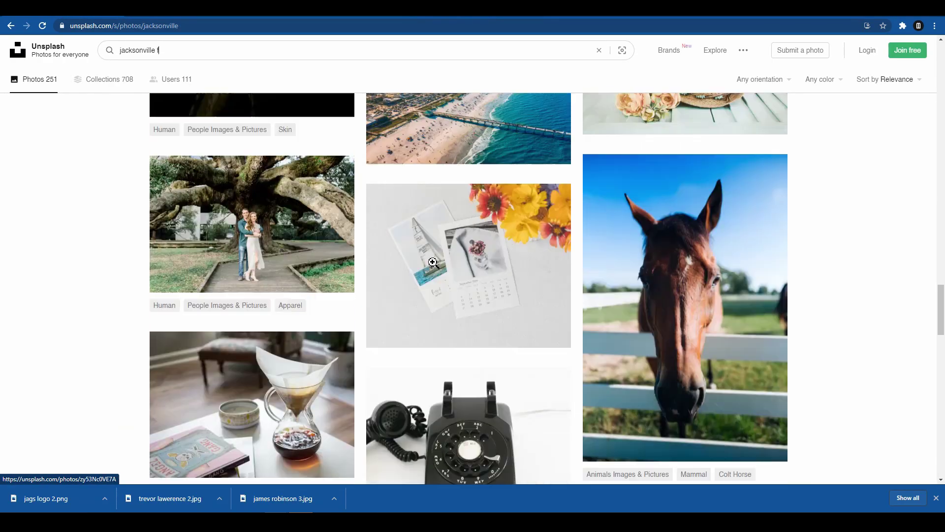
pyautogui.scroll(2, 443, 241)
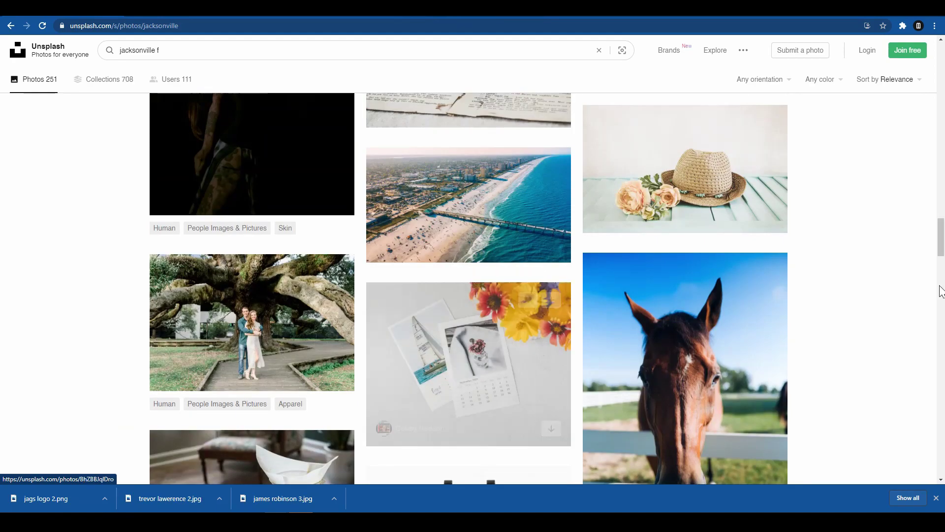
pyautogui.scroll(-9, 941, 296)
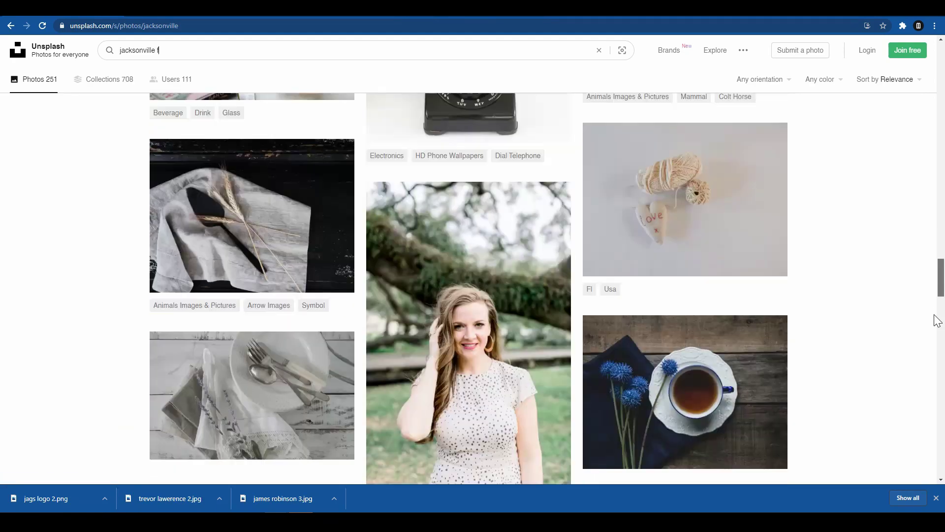
pyautogui.scroll(-8, 937, 320)
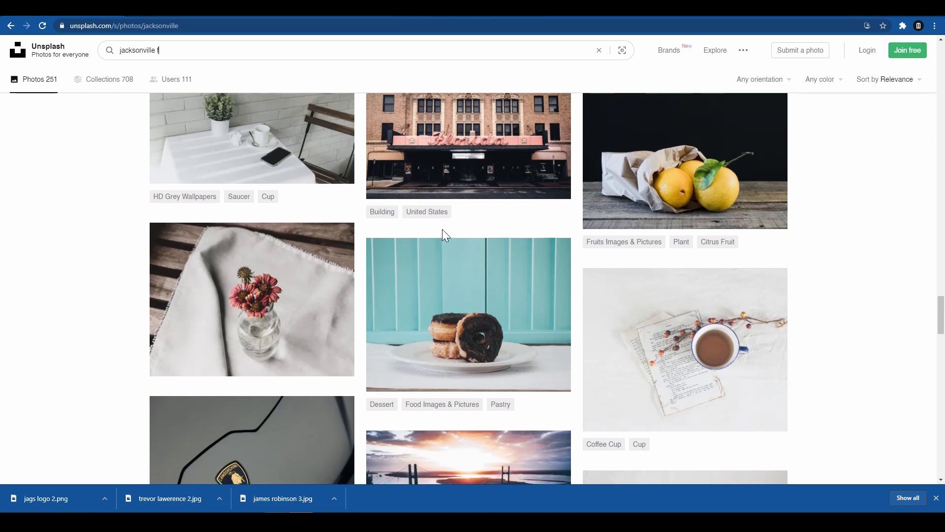
pyautogui.scroll(-1, 442, 234)
pyautogui.scroll(-1, 436, 246)
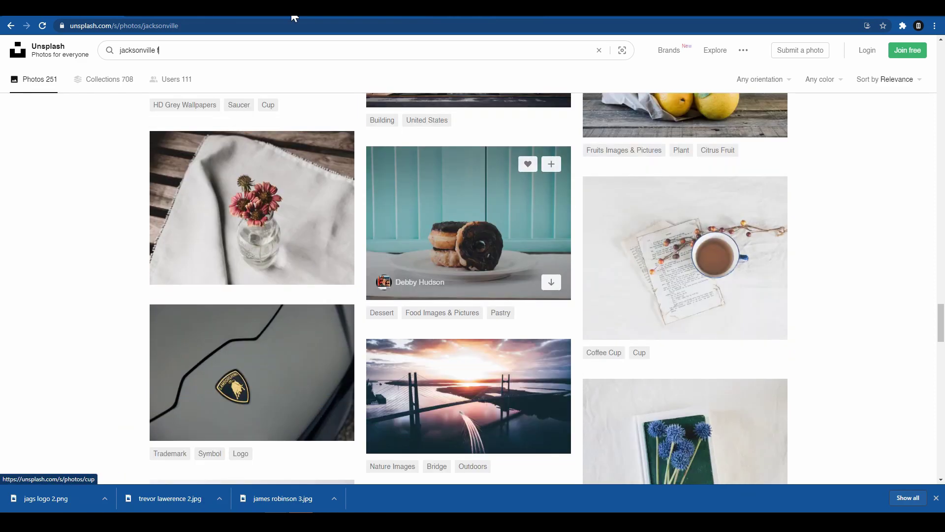
# Return to the Google Images results for jacksonville fl and use Advanced search to limit the image size to Larger than 4 MP
pyautogui.click(295, 18)
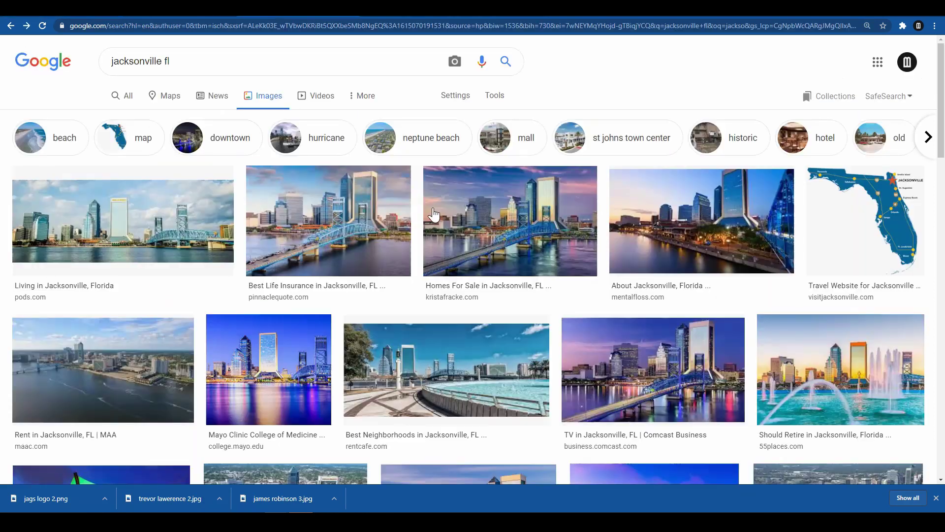
pyautogui.click(453, 99)
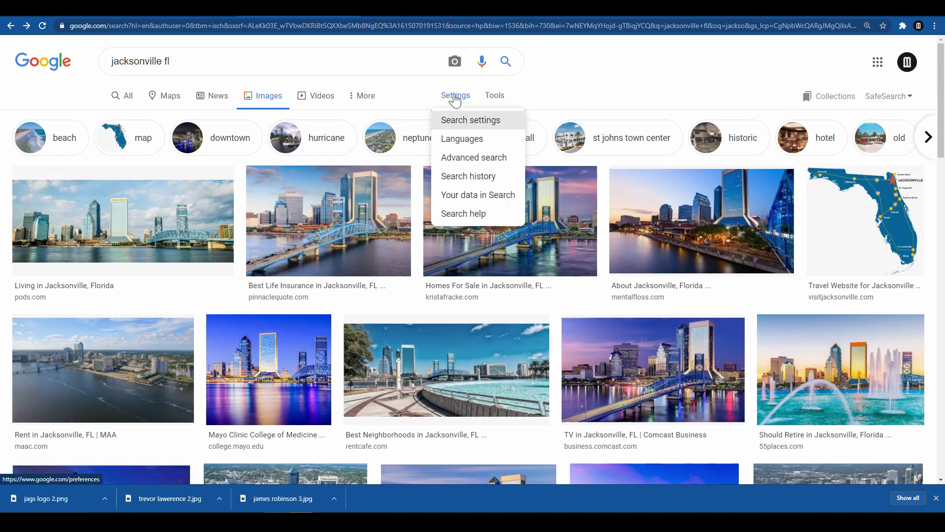
pyautogui.click(471, 161)
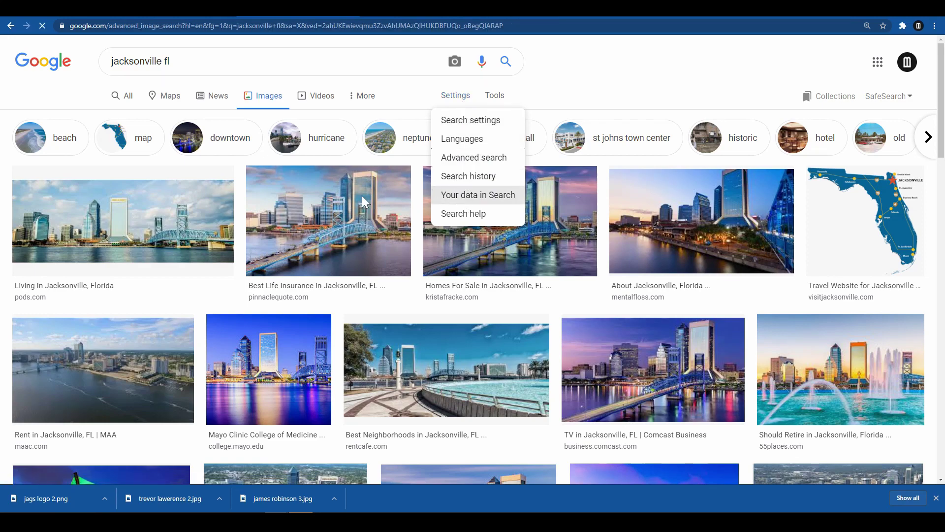
pyautogui.scroll(-1, 253, 205)
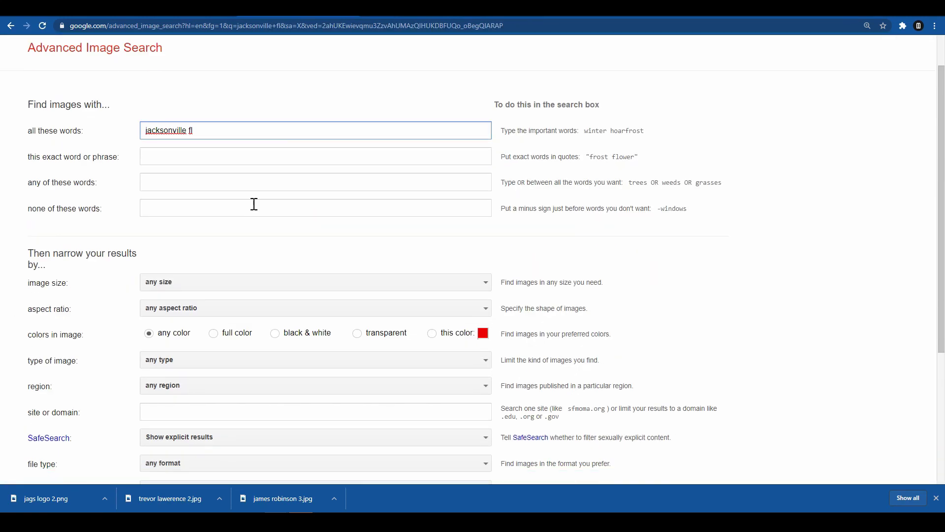
pyautogui.click(164, 281)
pyautogui.scroll(-2, 250, 257)
pyautogui.scroll(-2, 247, 265)
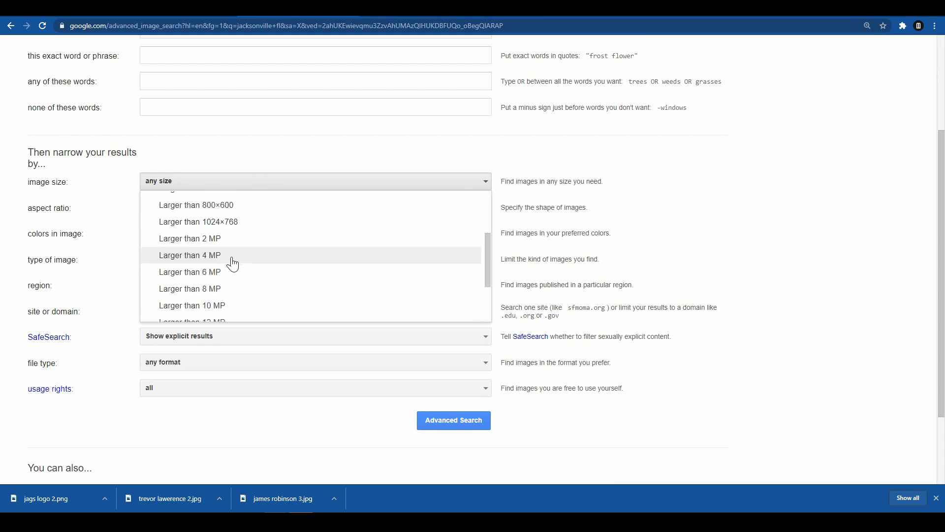
pyautogui.click(221, 257)
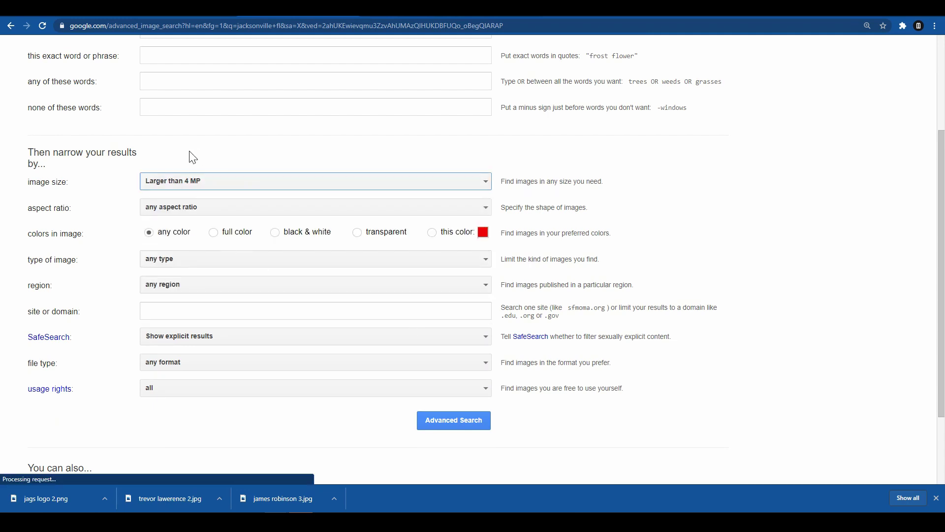
pyautogui.click(457, 423)
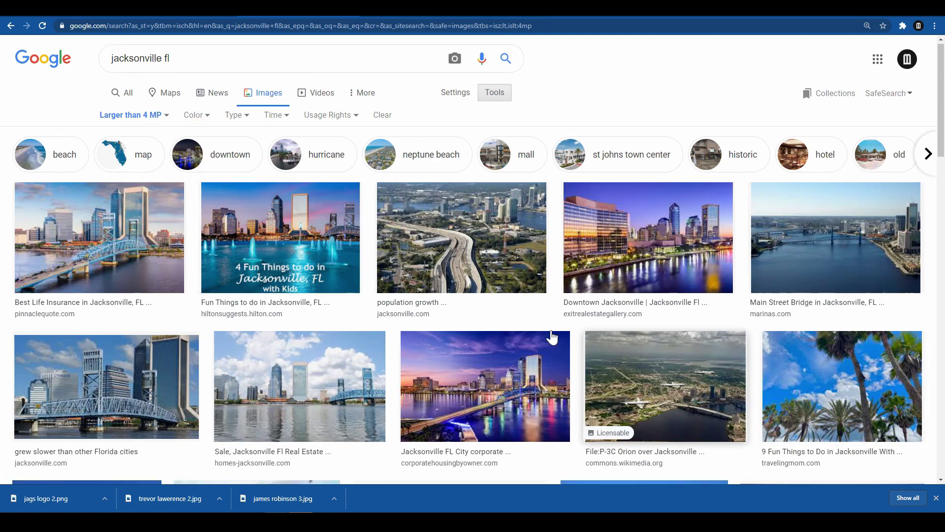
# Save the PinnacleQuote skyline and bridge image as the JPEG jacksonville-florida-usa-skyline-P6G8U9Q in the Saved Pictures folder
pyautogui.scroll(-1, 335, 319)
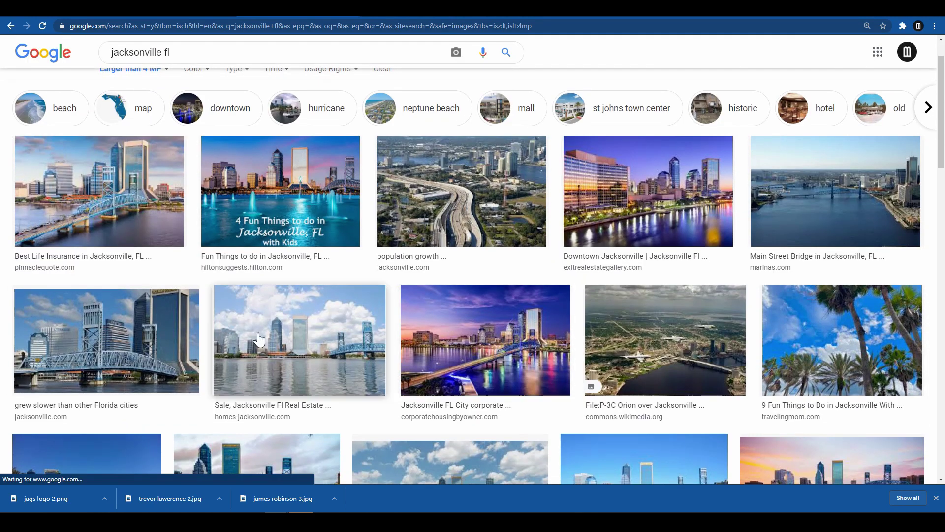
pyautogui.click(128, 237)
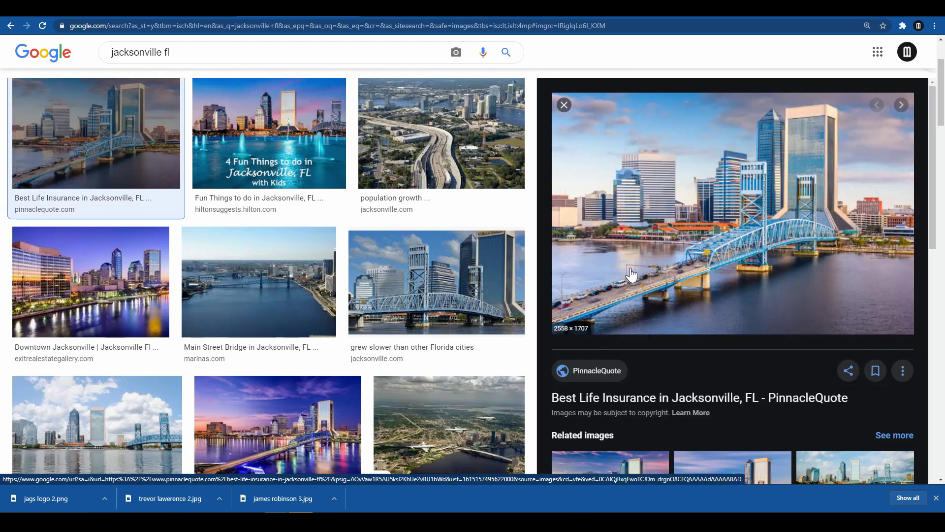
pyautogui.rightClick(650, 238)
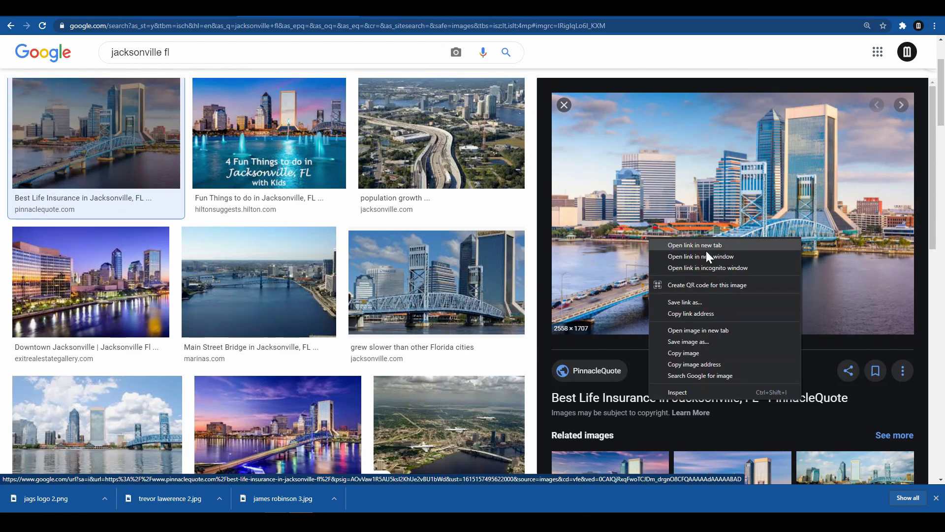
pyautogui.click(699, 343)
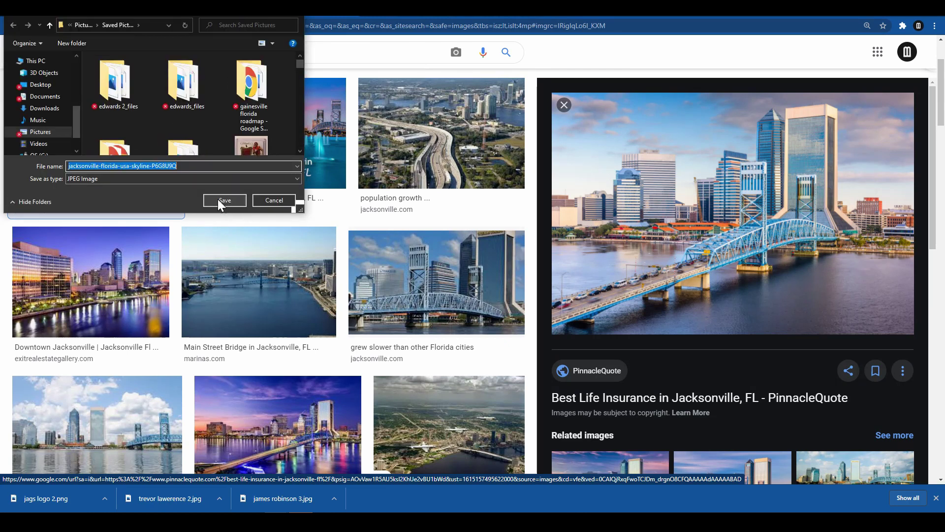
pyautogui.click(240, 200)
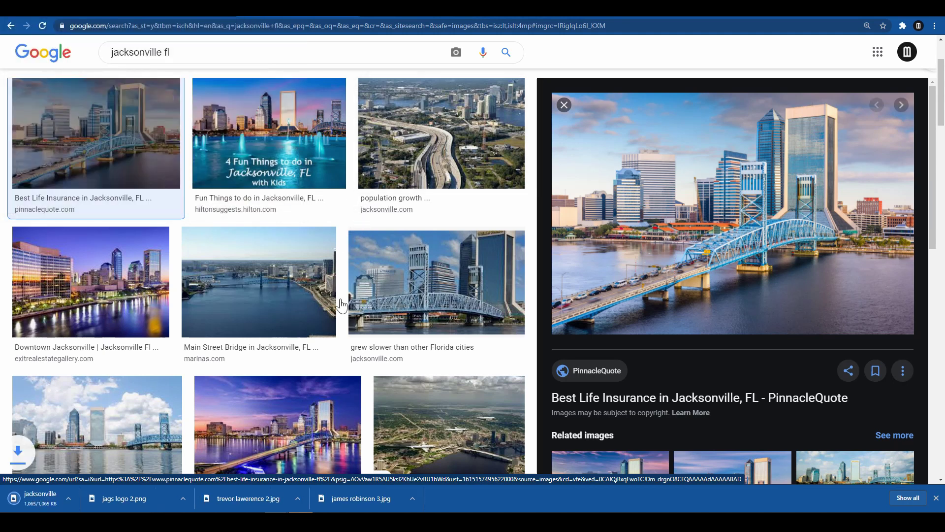
# Switch to Photoshop and open jacksonville-florida-usa-skyline-P6G8U9Q.jpg from the Saved Pictures folder
pyautogui.hotkey('alt', 'Tab')
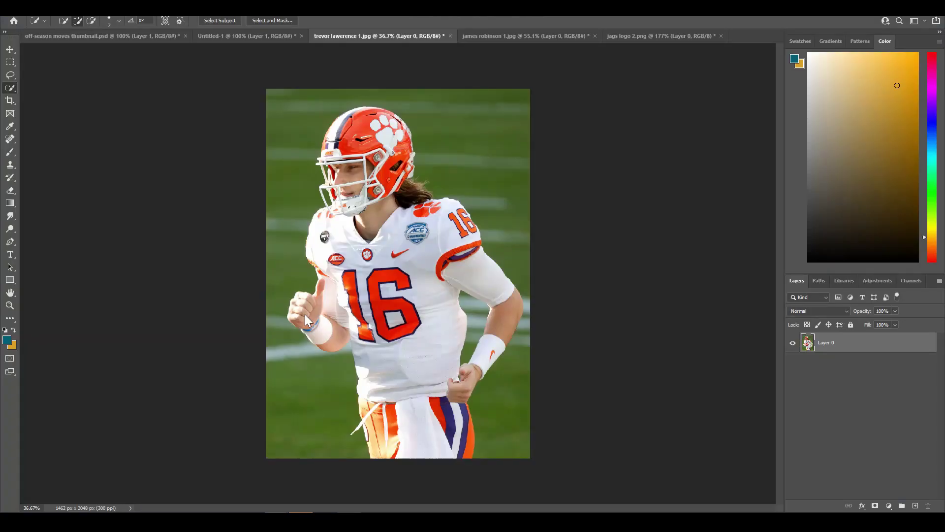
pyautogui.click(22, 7)
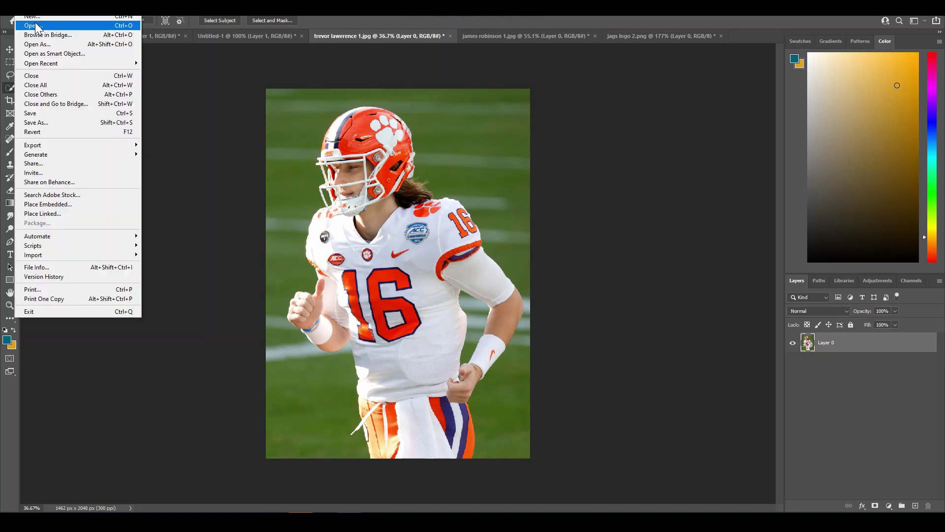
pyautogui.click(34, 25)
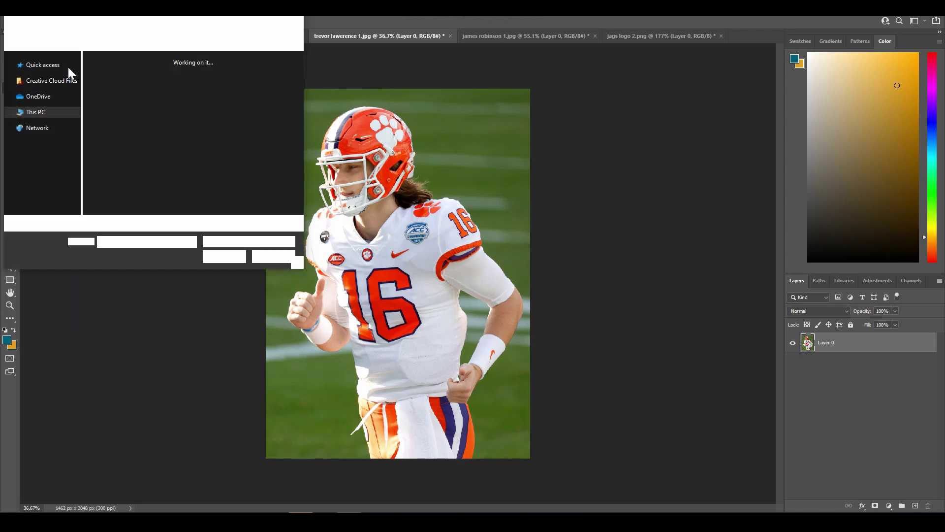
pyautogui.write('j')
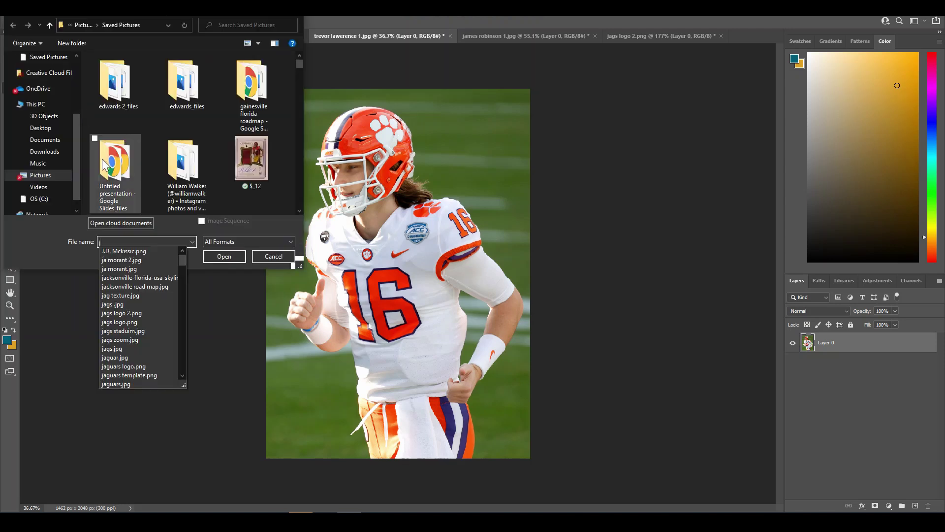
pyautogui.write('ac')
pyautogui.click(190, 253)
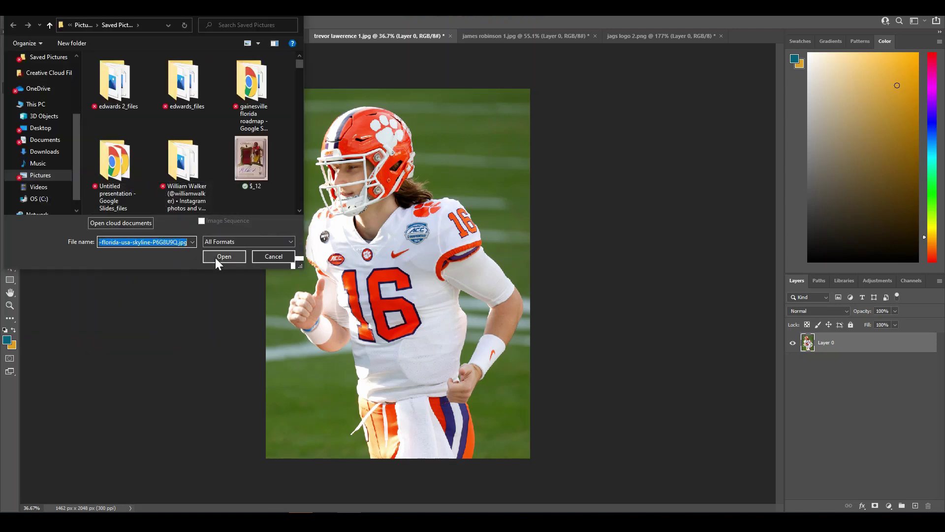
pyautogui.click(215, 257)
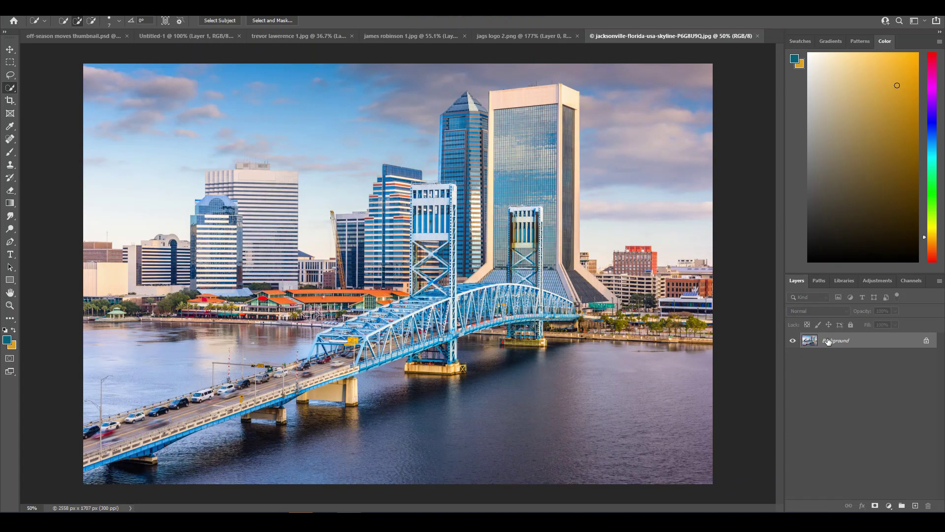
# Bring the skyline photo into Untitled-1, scale it to about 51.76%, and centre it horizontally so it covers the whole canvas
pyautogui.moveTo(837, 341); pyautogui.dragTo(457, 309)
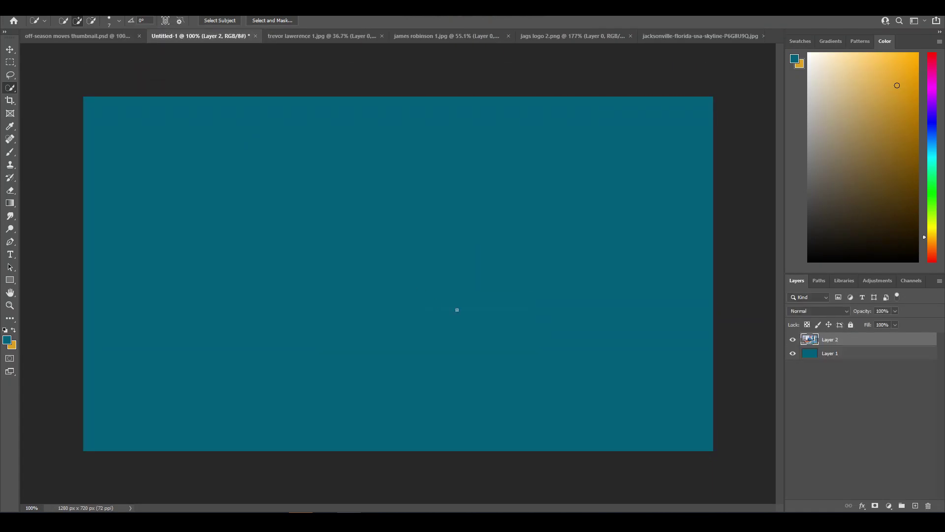
pyautogui.hotkey('ctrl', 't')
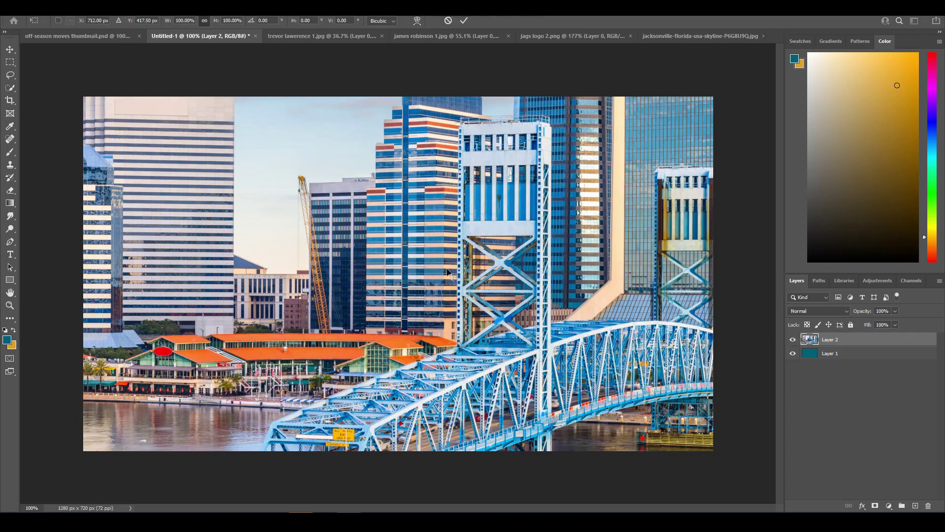
pyautogui.hotkey('ctrl', '0')
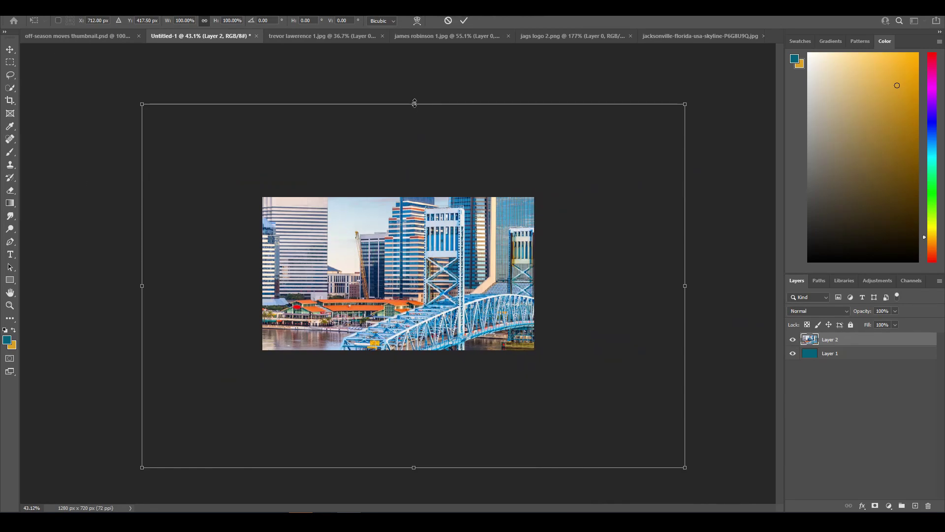
pyautogui.moveTo(414, 103); pyautogui.dragTo(414, 268)
pyautogui.moveTo(423, 332); pyautogui.dragTo(408, 238)
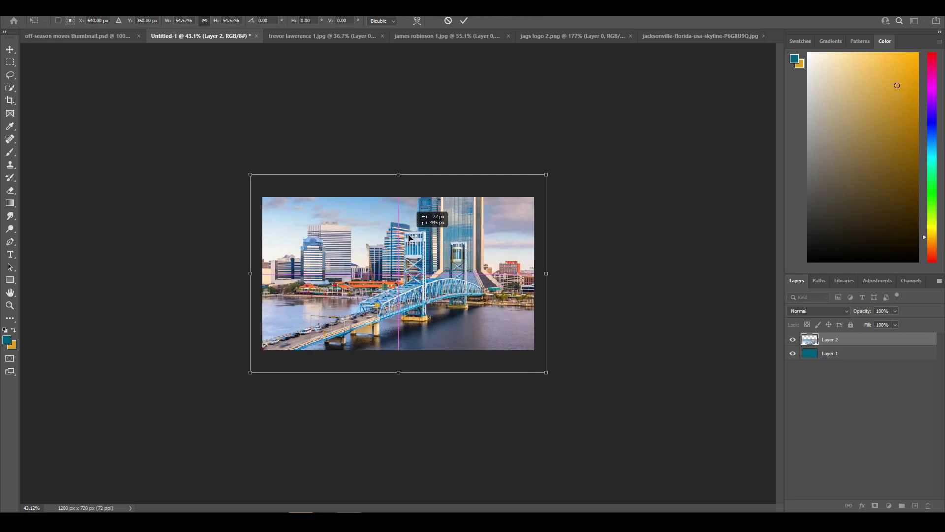
pyautogui.scroll(2, 398, 274)
pyautogui.moveTo(397, 128); pyautogui.dragTo(407, 172)
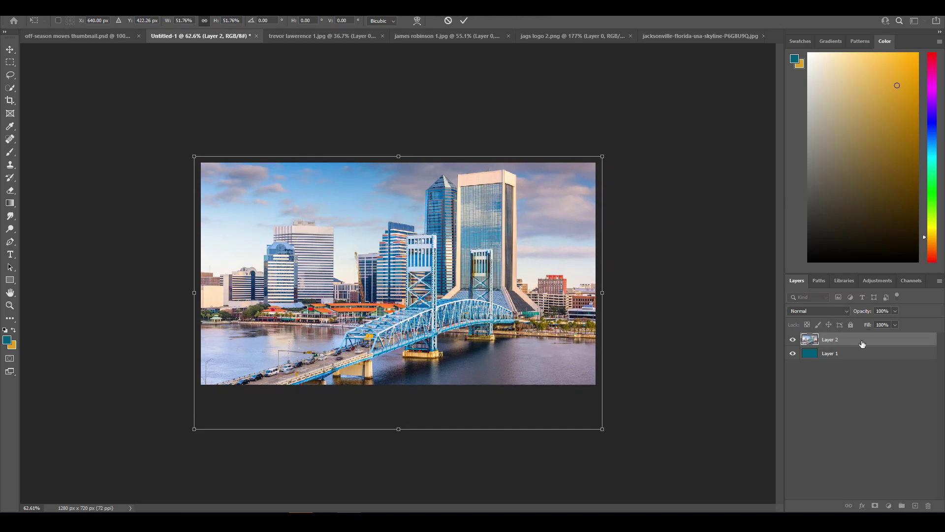
pyautogui.press('Return')
# Move the solid teal layer above the skyline photo and set its blend mode to Hard Light
pyautogui.moveTo(840, 354); pyautogui.dragTo(829, 336)
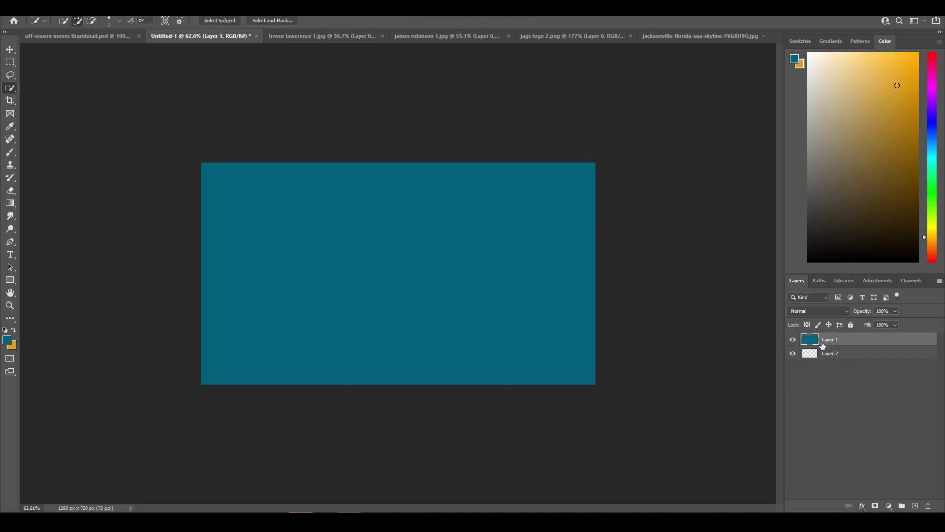
pyautogui.click(812, 311)
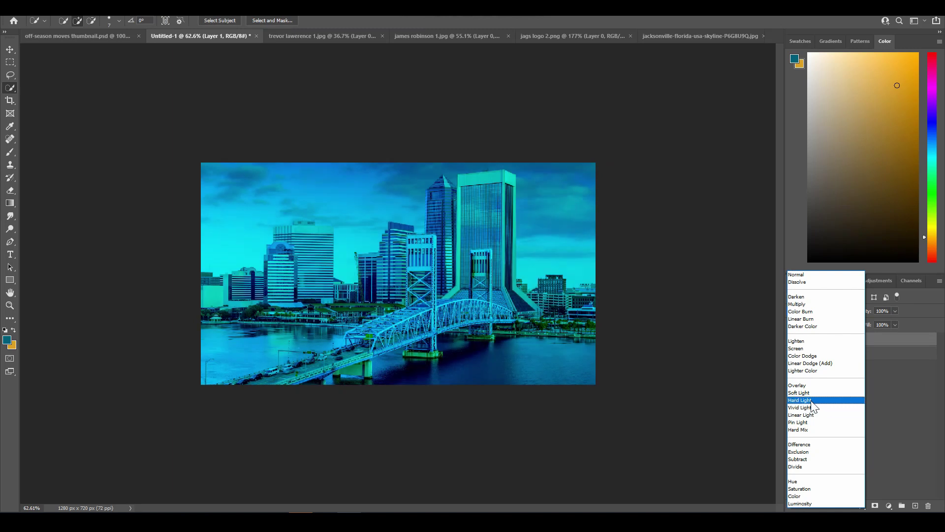
pyautogui.click(800, 400)
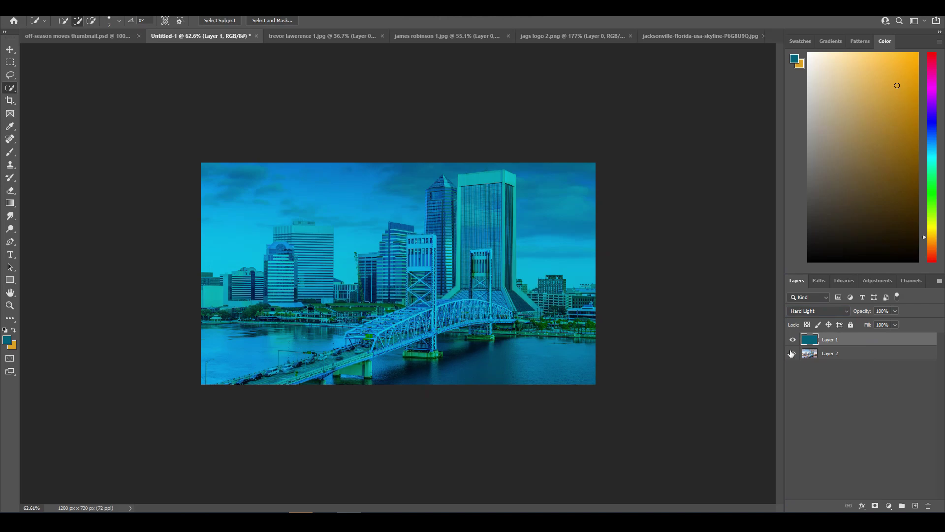
# Add a Black & White adjustment layer with the Default preset above the skyline photo and clip it to that photo
pyautogui.click(851, 356)
pyautogui.scroll(2, 426, 320)
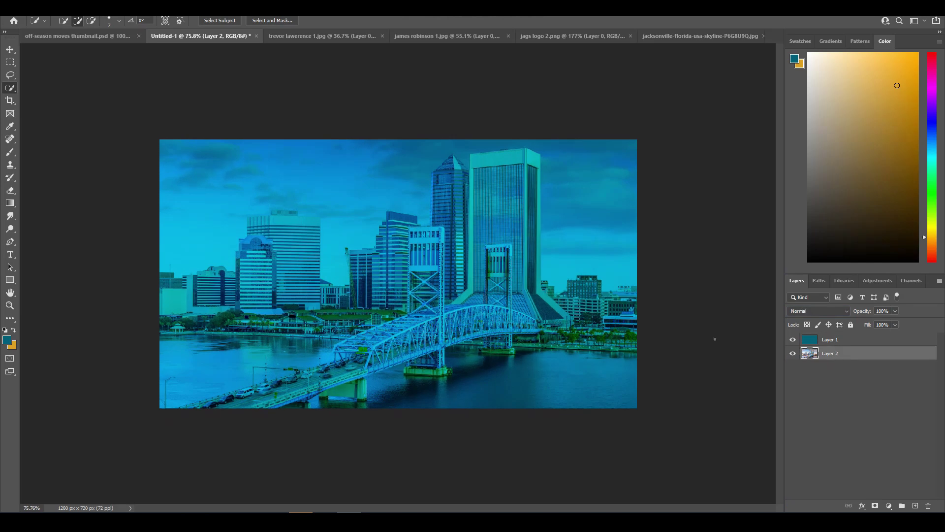
pyautogui.click(793, 339)
pyautogui.click(889, 505)
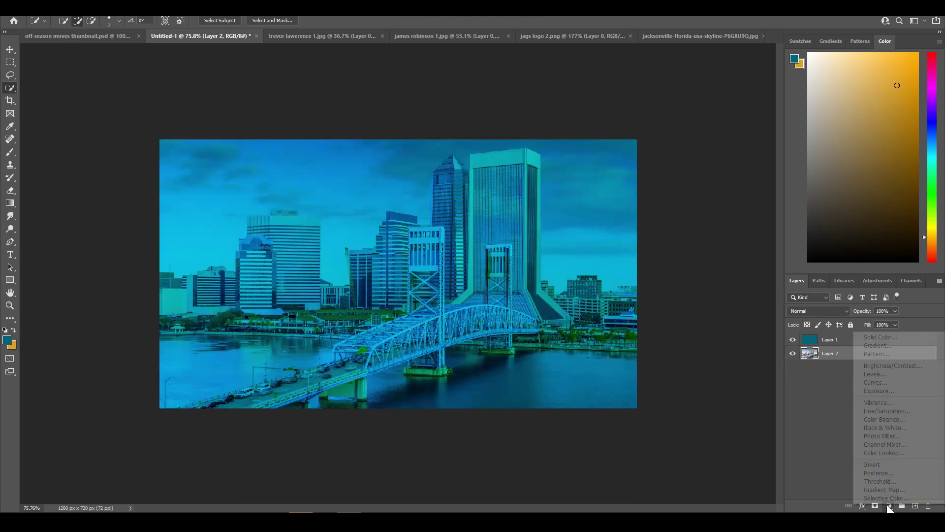
pyautogui.click(883, 429)
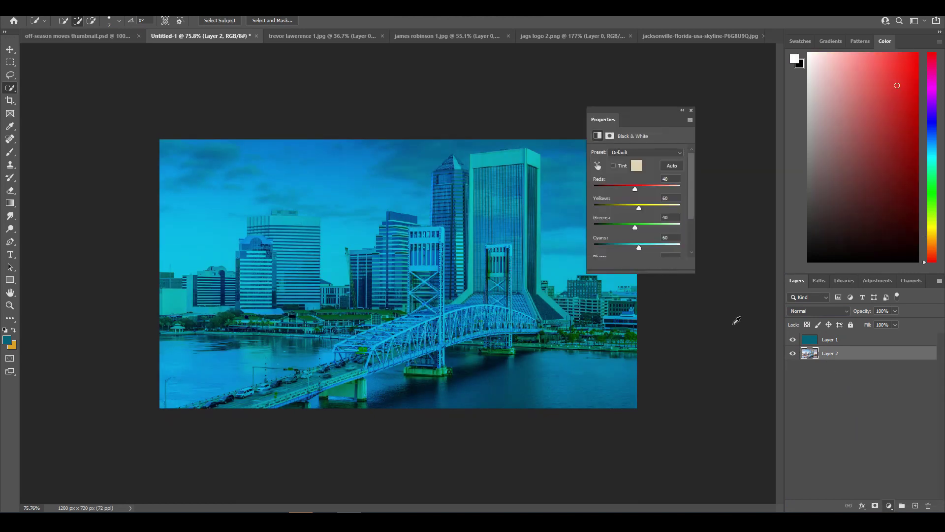
pyautogui.moveTo(848, 363); pyautogui.dragTo(855, 356)
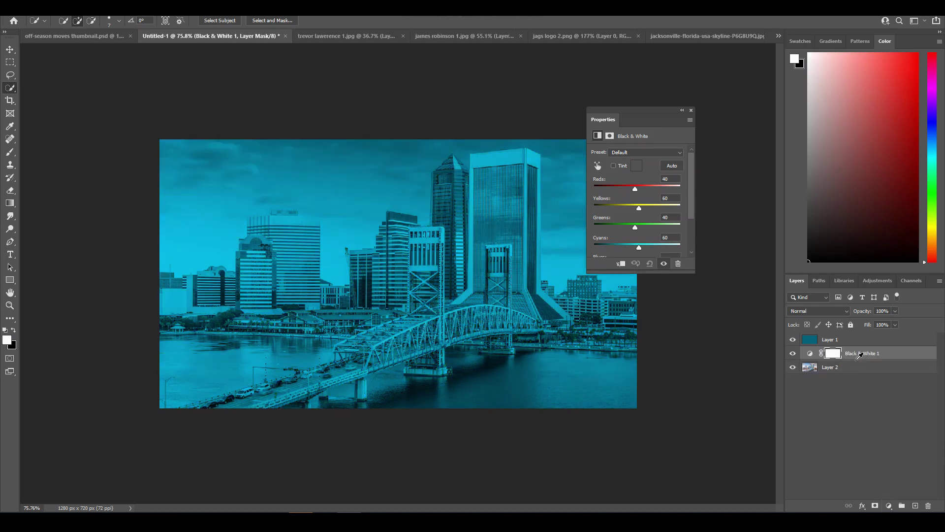
pyautogui.keyDown('alt'); pyautogui.click(859, 355); pyautogui.keyUp('alt')
pyautogui.click(692, 111)
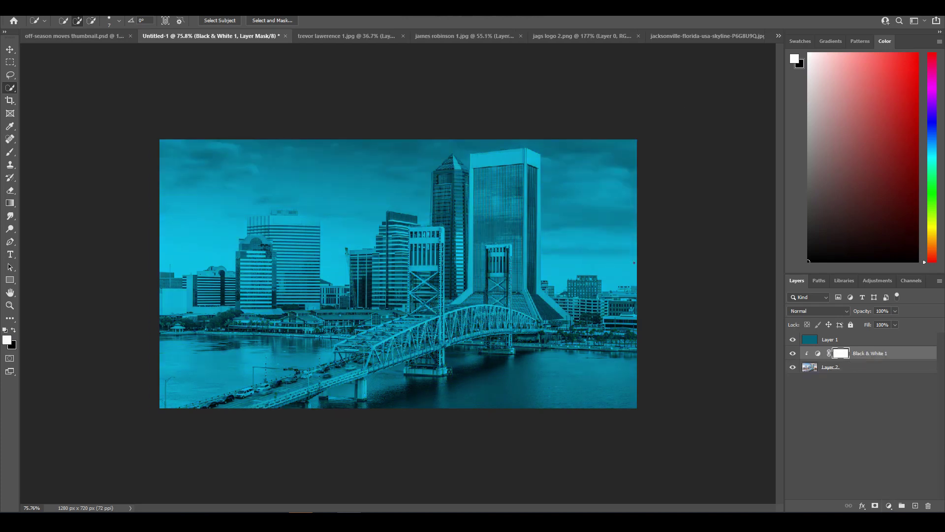
# Try a Radial Blur on the skyline layer with amount 5, method Zoom and quality Good
pyautogui.click(842, 370)
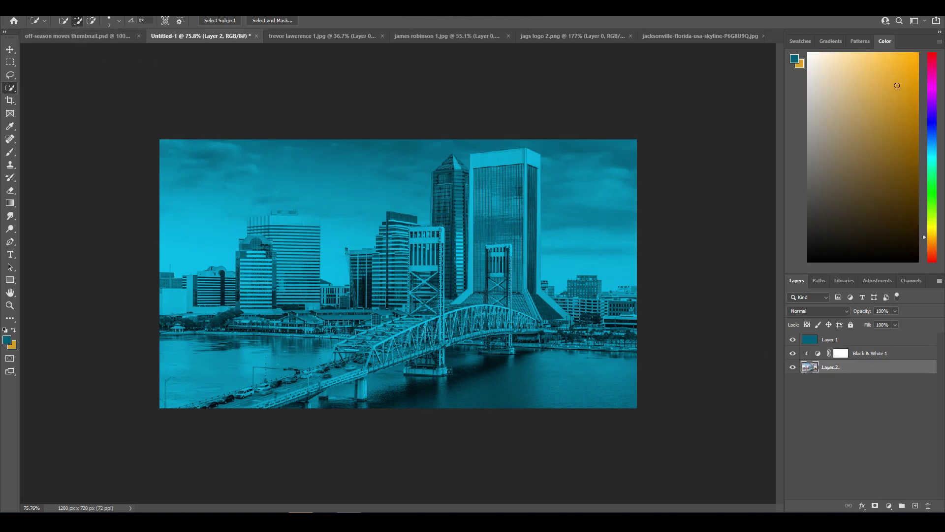
pyautogui.click(136, 7)
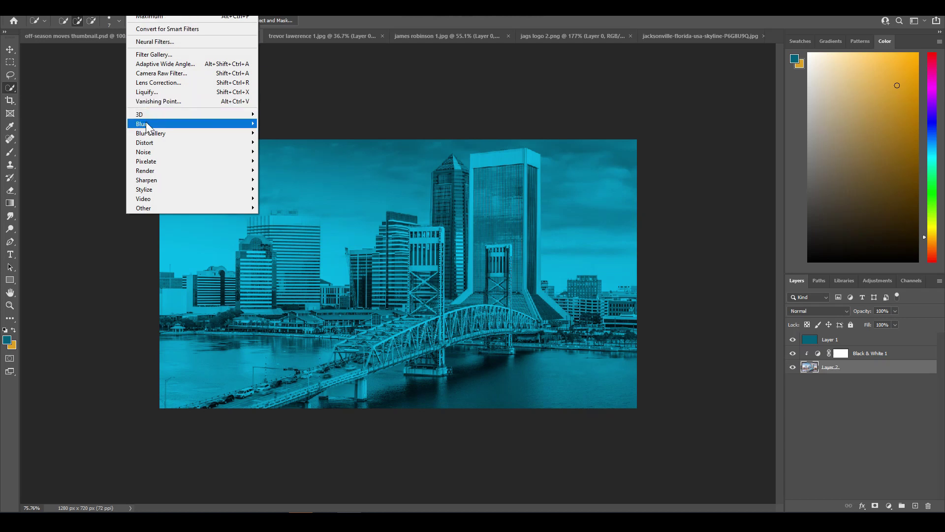
pyautogui.moveTo(147, 126)
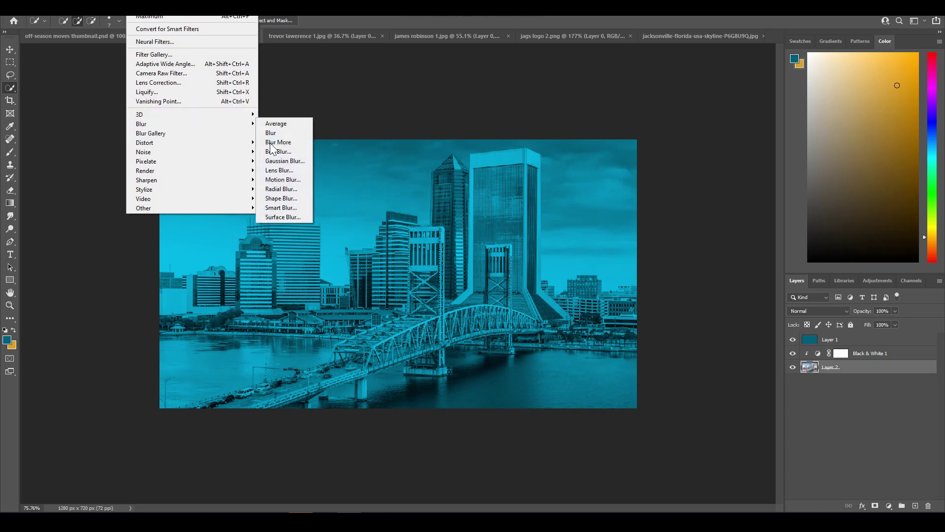
pyautogui.click(285, 191)
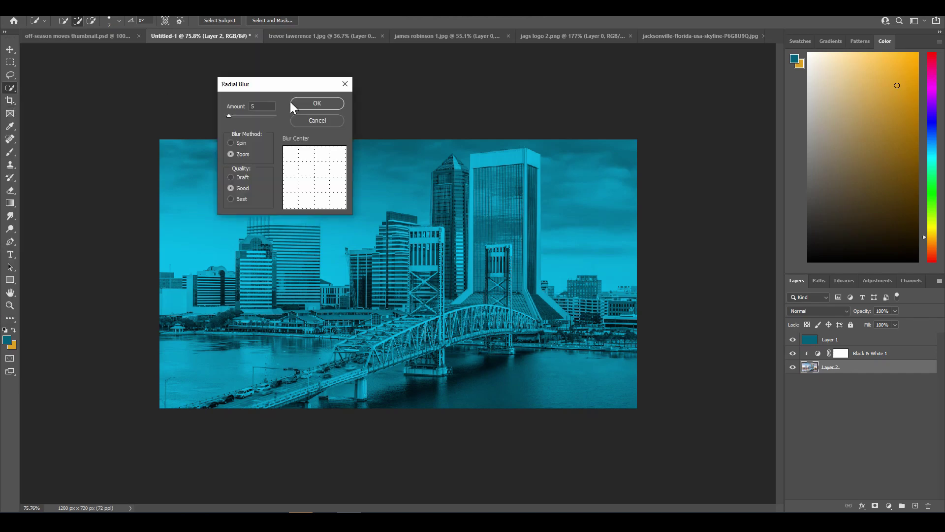
pyautogui.moveTo(285, 96); pyautogui.dragTo(109, 92)
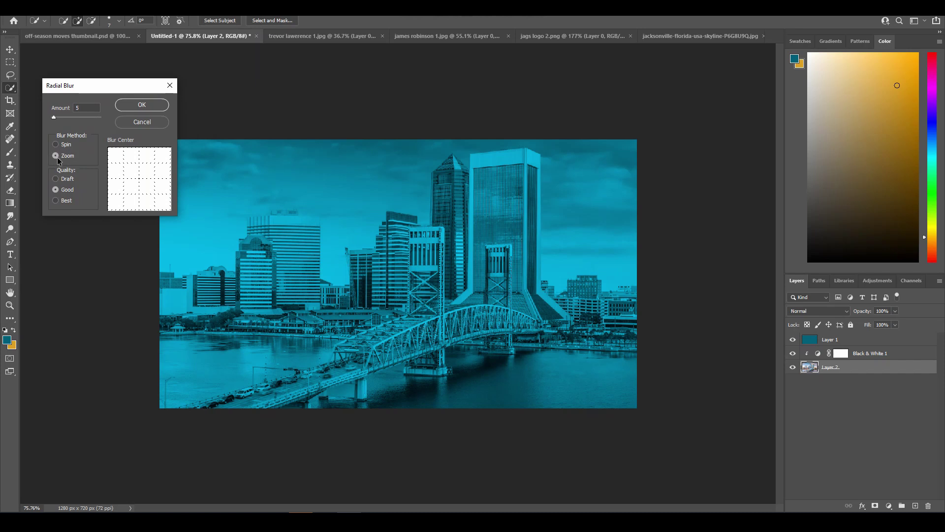
pyautogui.click(129, 106)
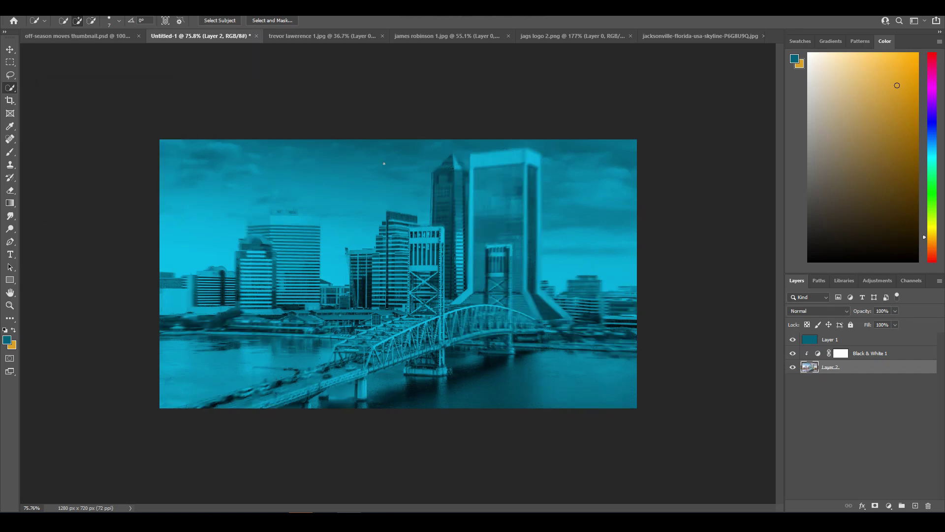
# Convert the skyline layer for smart filters and apply a Radial Blur with amount 5, method Zoom and quality Good
pyautogui.scroll(2, 389, 179)
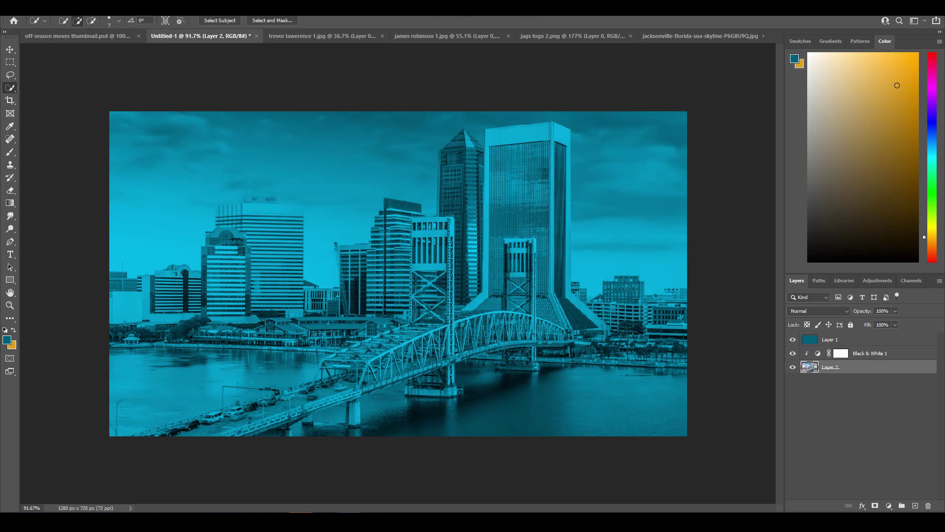
pyautogui.hotkey('alt', 't')
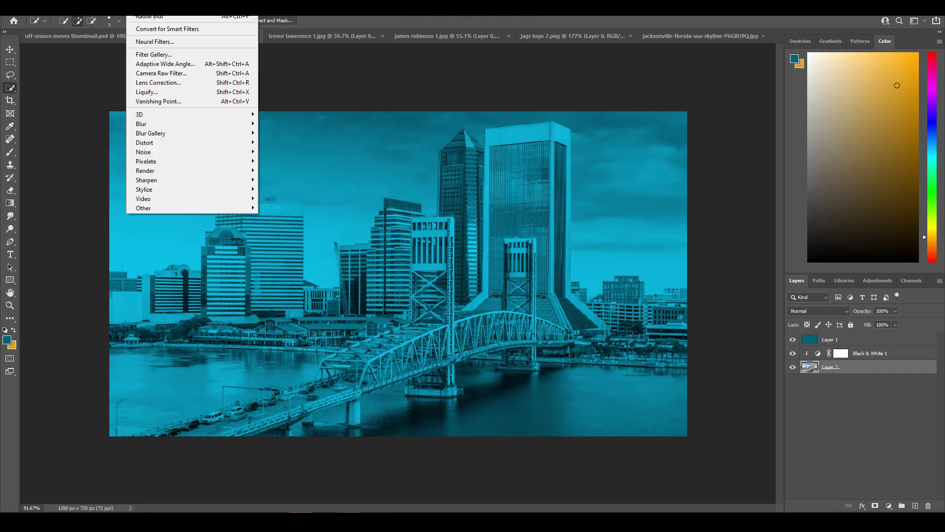
pyautogui.click(141, 31)
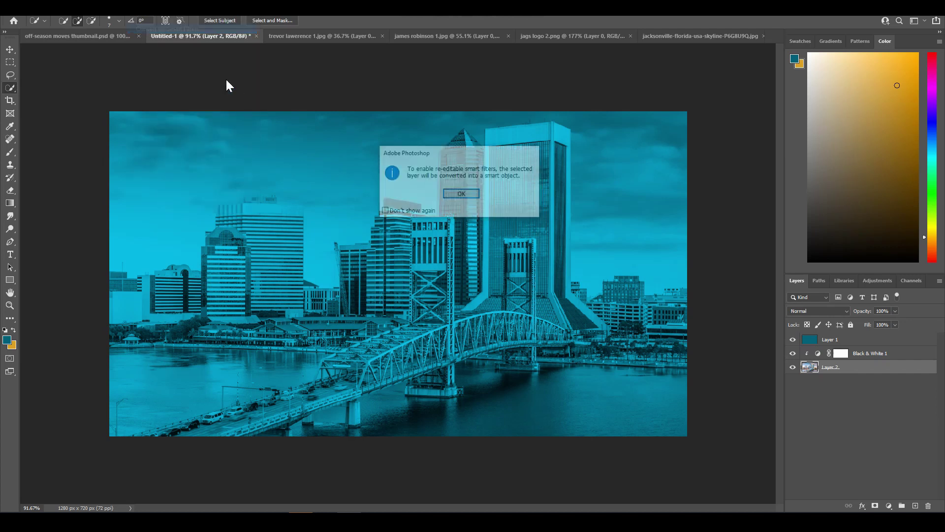
pyautogui.click(463, 196)
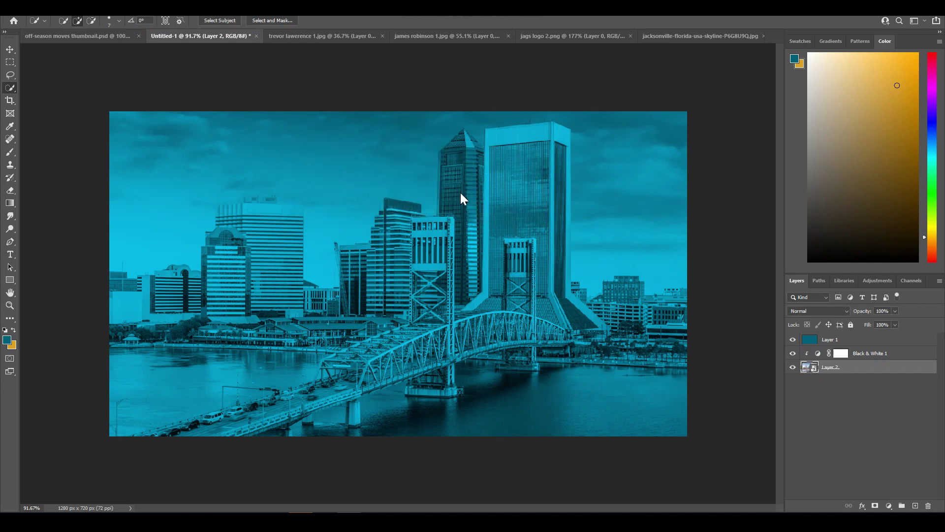
pyautogui.click(135, 15)
pyautogui.moveTo(159, 128)
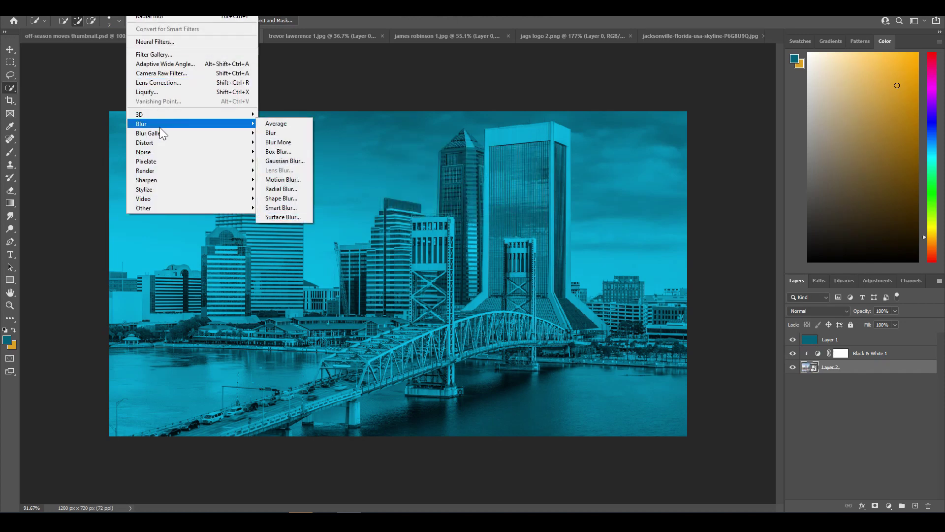
pyautogui.click(282, 189)
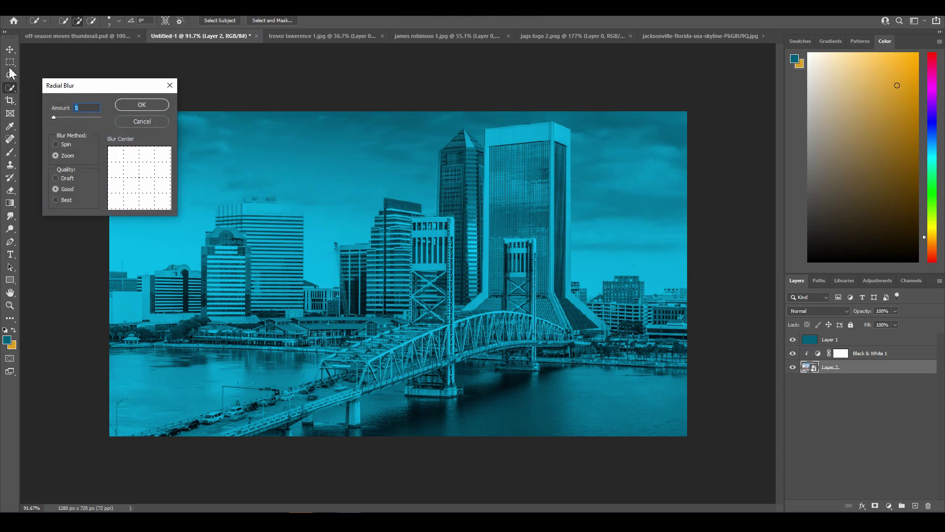
pyautogui.click(153, 107)
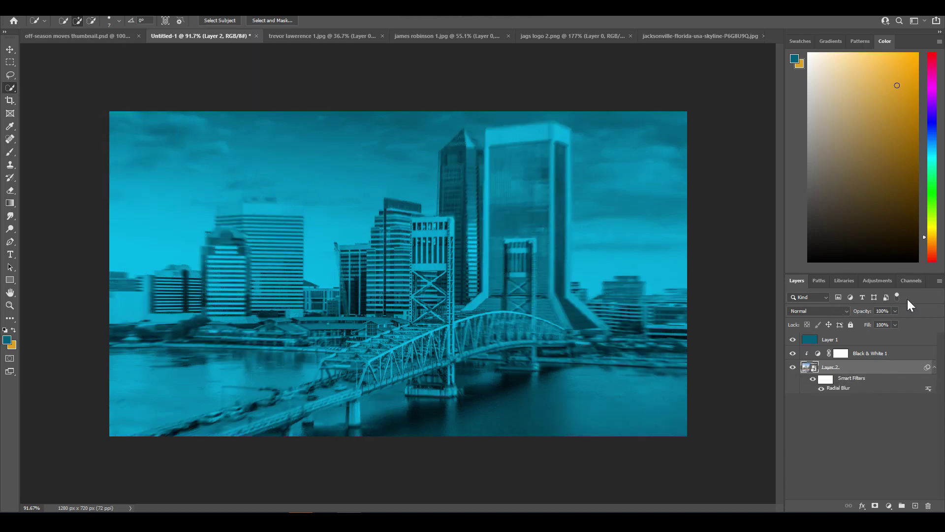
# Paint teal around the image edges on a new top layer with a soft 200 px brush and set the layer's opacity to 25%
pyautogui.click(846, 343)
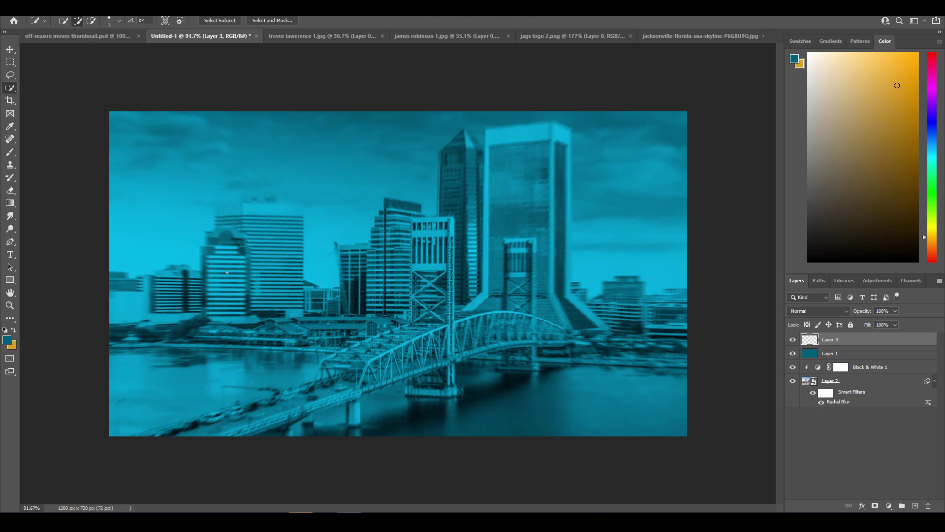
pyautogui.press('b')
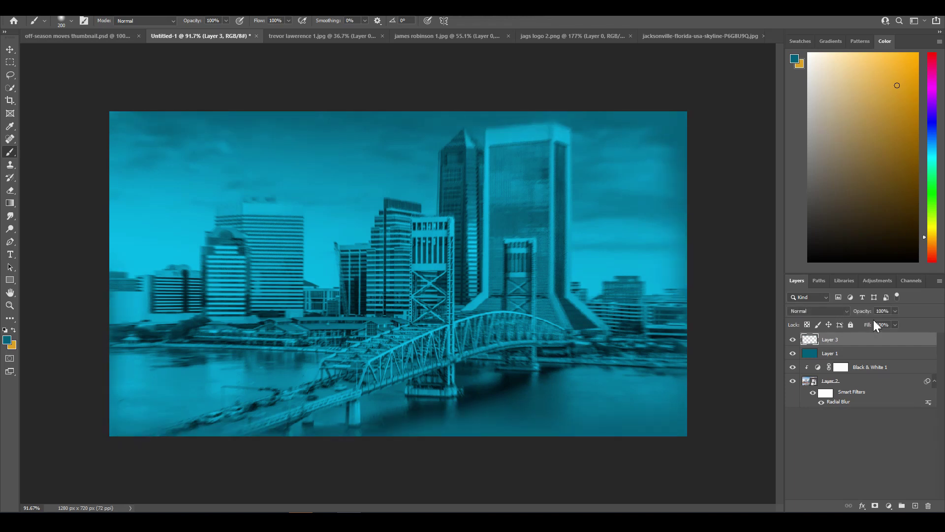
pyautogui.moveTo(819, 327); pyautogui.dragTo(828, 328)
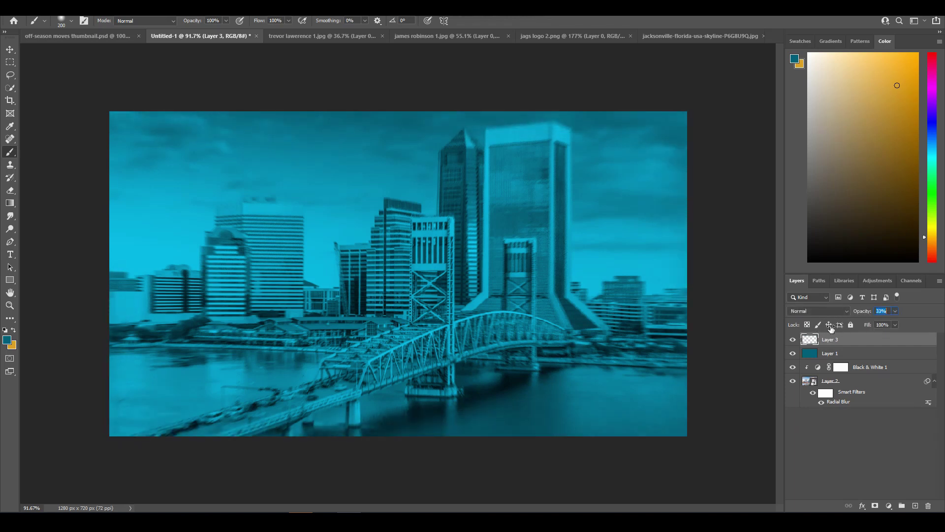
pyautogui.click(792, 340)
pyautogui.click(793, 340)
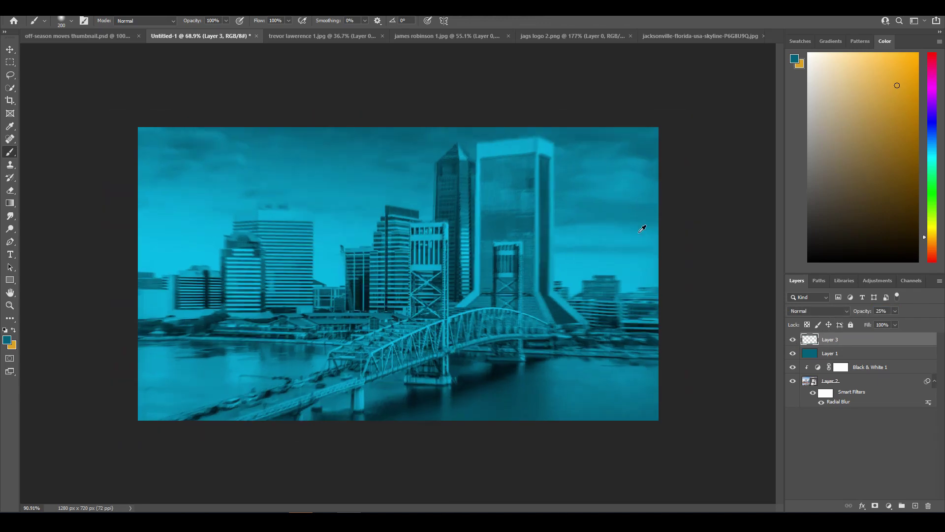
pyautogui.scroll(-1, 640, 227)
pyautogui.scroll(1, 616, 225)
pyautogui.scroll(1, 596, 224)
pyautogui.scroll(-1, 596, 224)
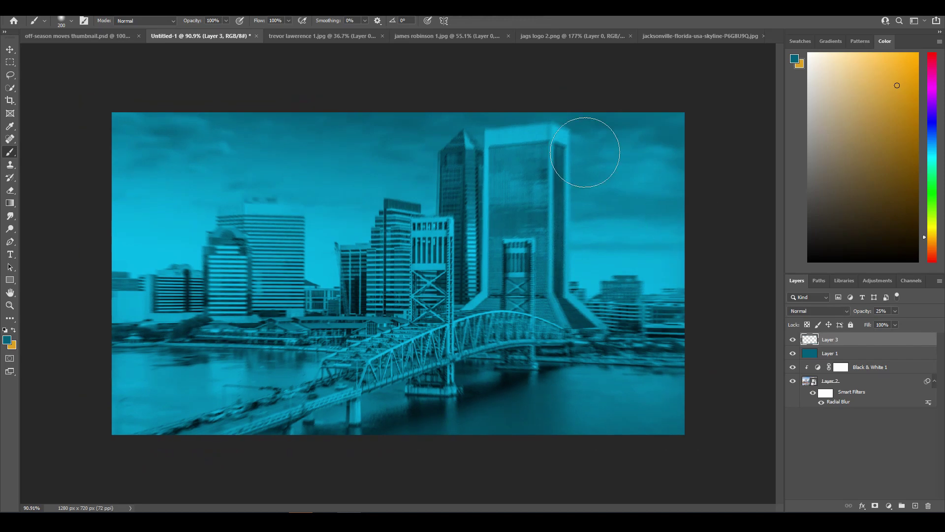
# Switch to the trevor lawerence 1.jpg document and select the football player with the Subject selection
pyautogui.click(327, 37)
pyautogui.scroll(1, 467, 315)
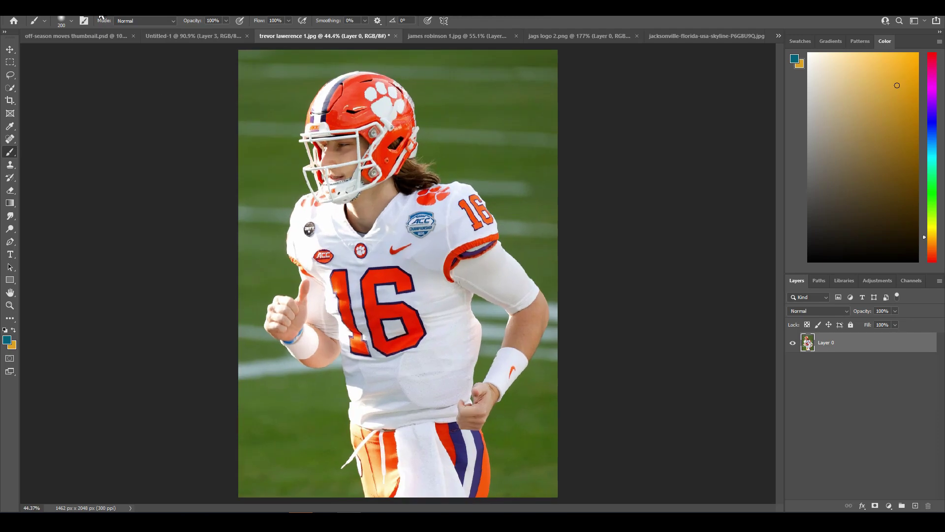
pyautogui.click(114, 7)
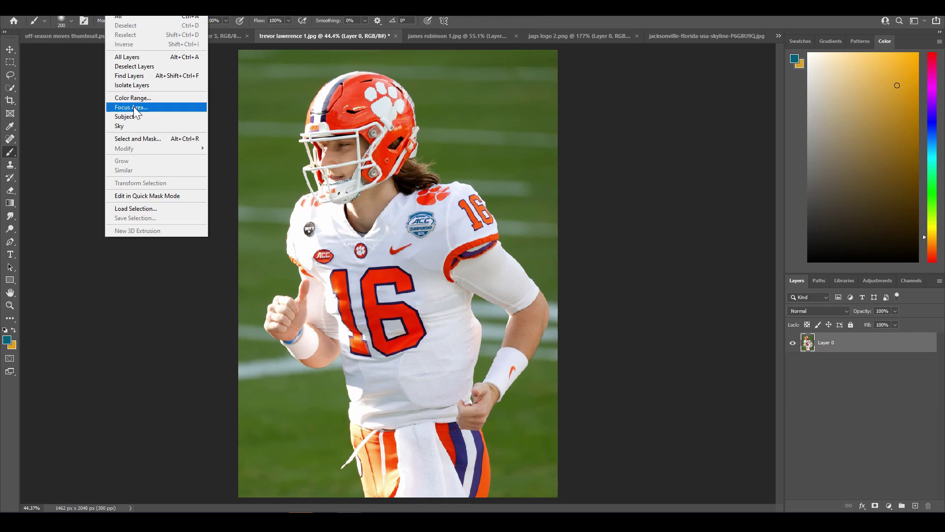
pyautogui.click(304, 189)
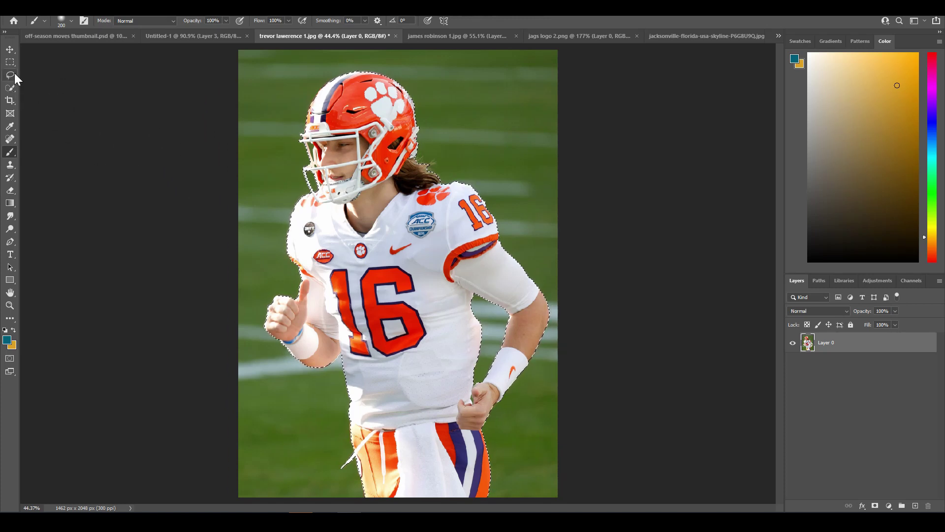
pyautogui.click(10, 242)
pyautogui.scroll(2, 450, 182)
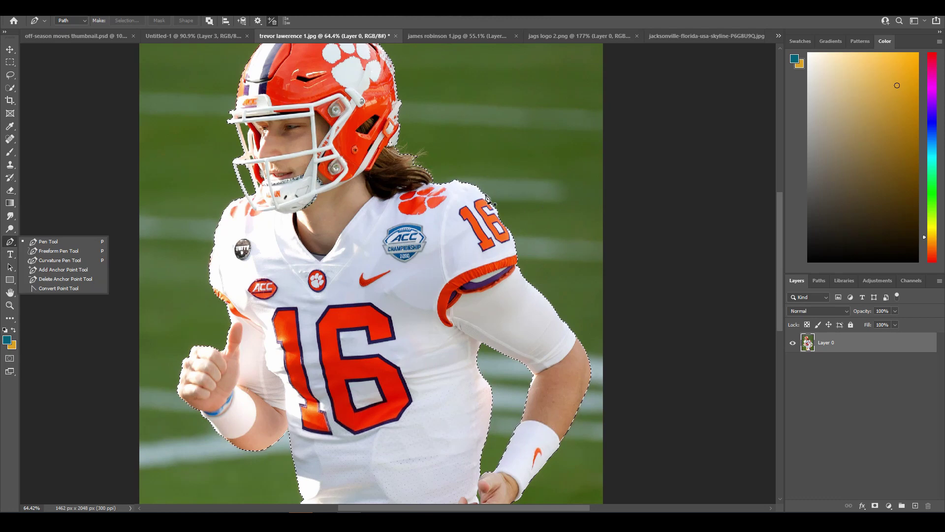
pyautogui.scroll(3, 527, 273)
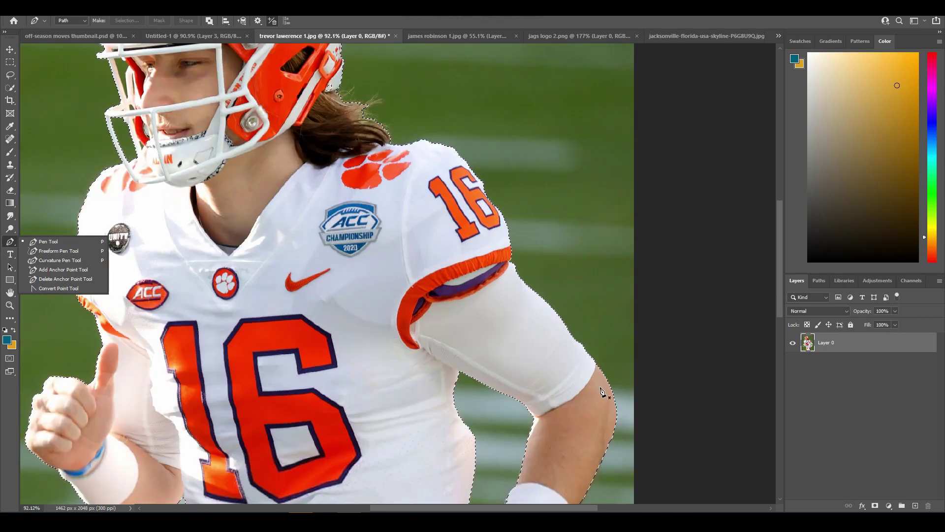
pyautogui.scroll(-3, 496, 321)
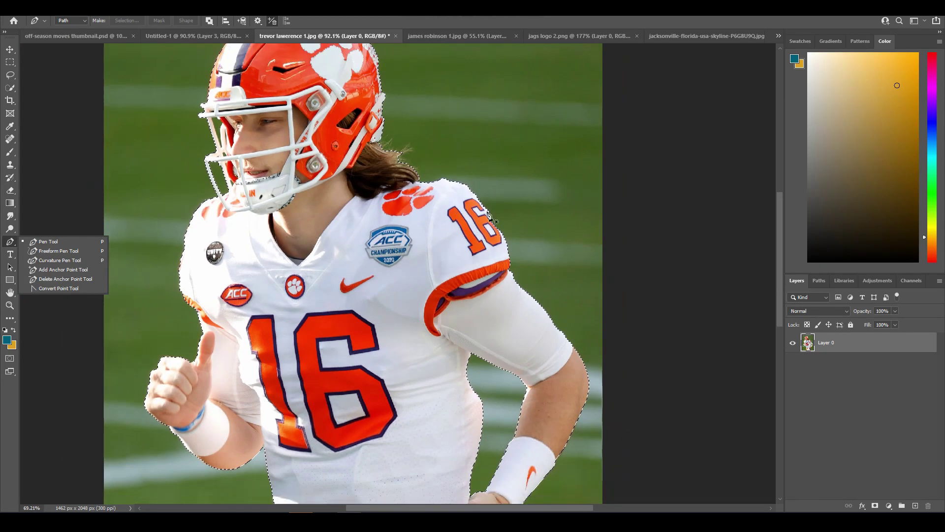
pyautogui.rightClick(500, 186)
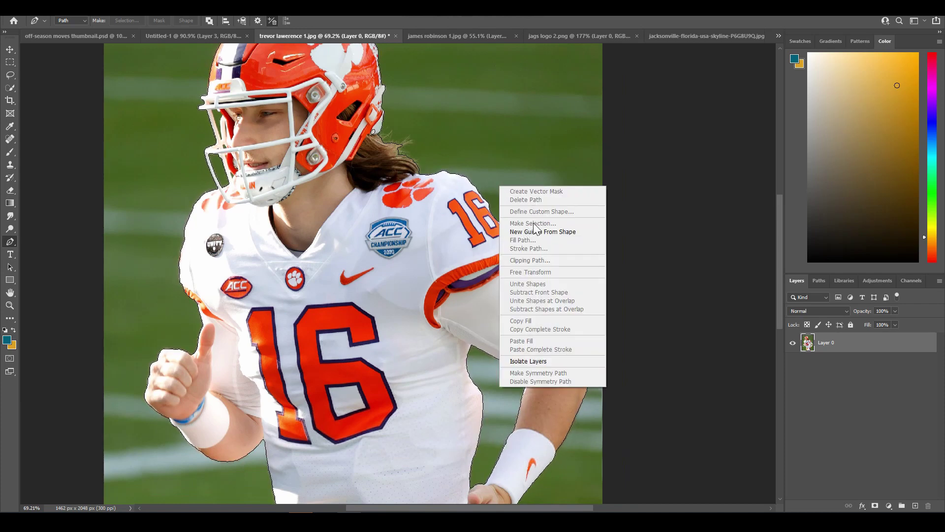
pyautogui.click(465, 135)
# Add the missed areas along the helmet's top and back edge to the player selection with the Lasso tool
pyautogui.click(10, 75)
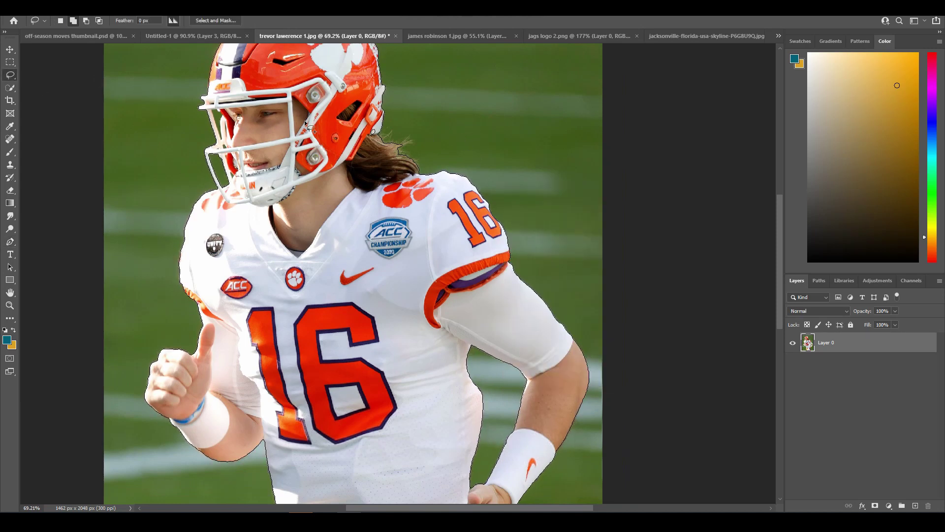
pyautogui.scroll(3, 377, 118)
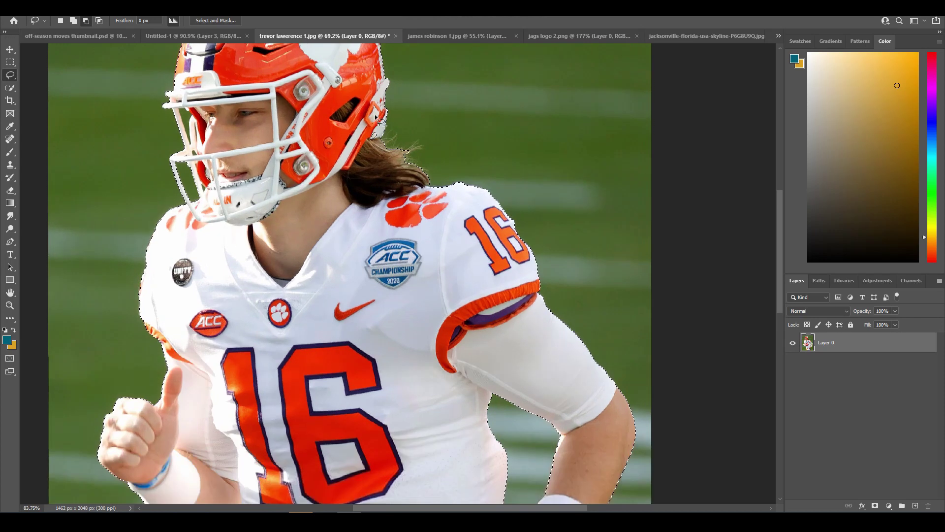
pyautogui.press('shift')
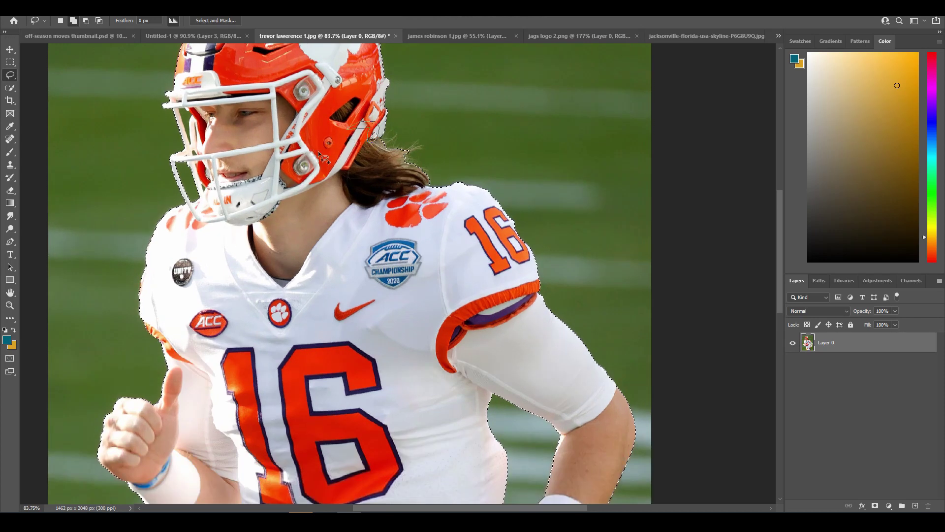
pyautogui.scroll(-2, 317, 159)
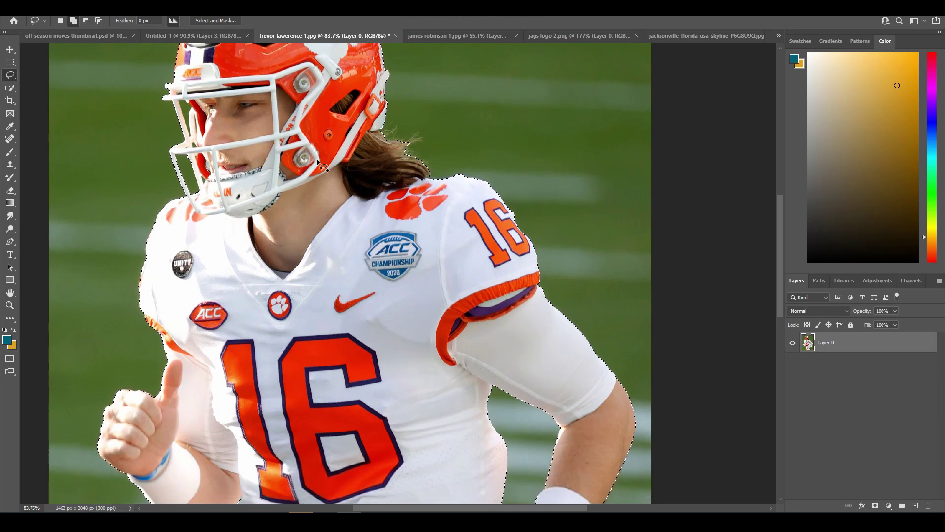
pyautogui.scroll(-3, 317, 158)
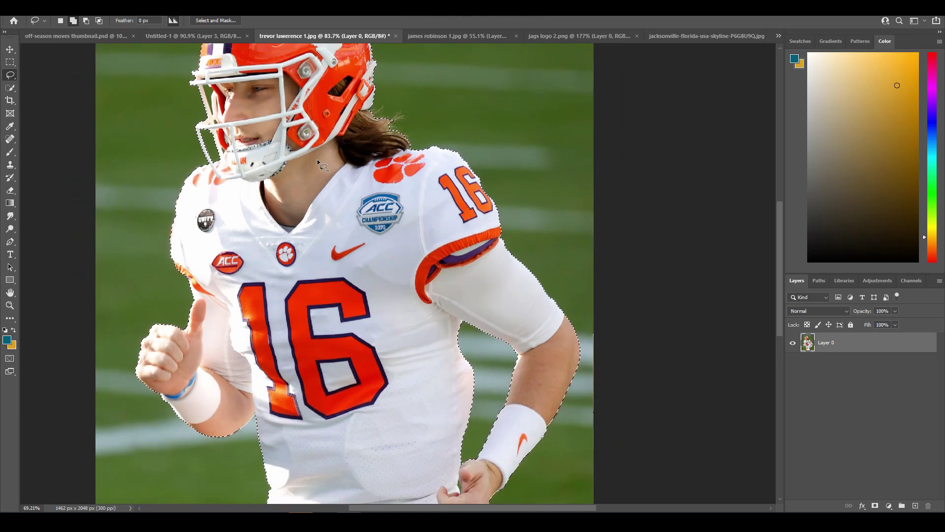
pyautogui.scroll(5, 348, 116)
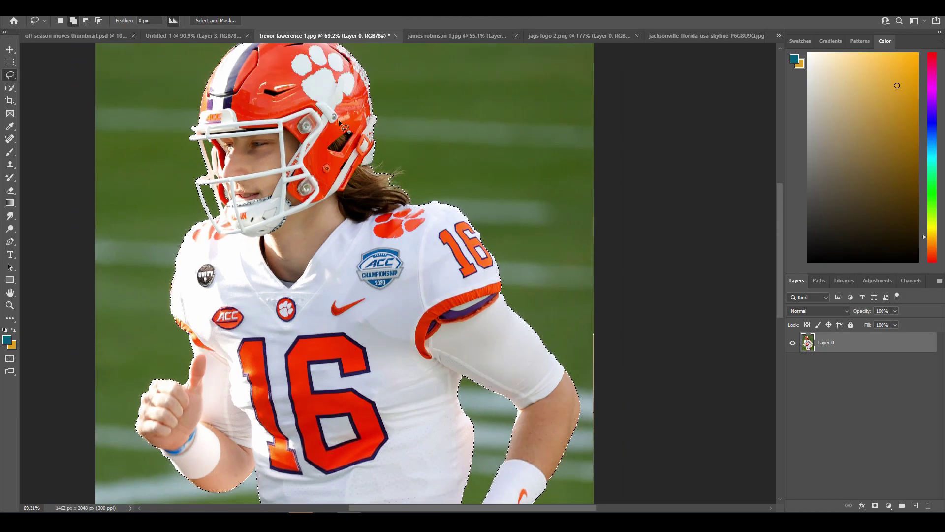
pyautogui.scroll(3, 220, 52)
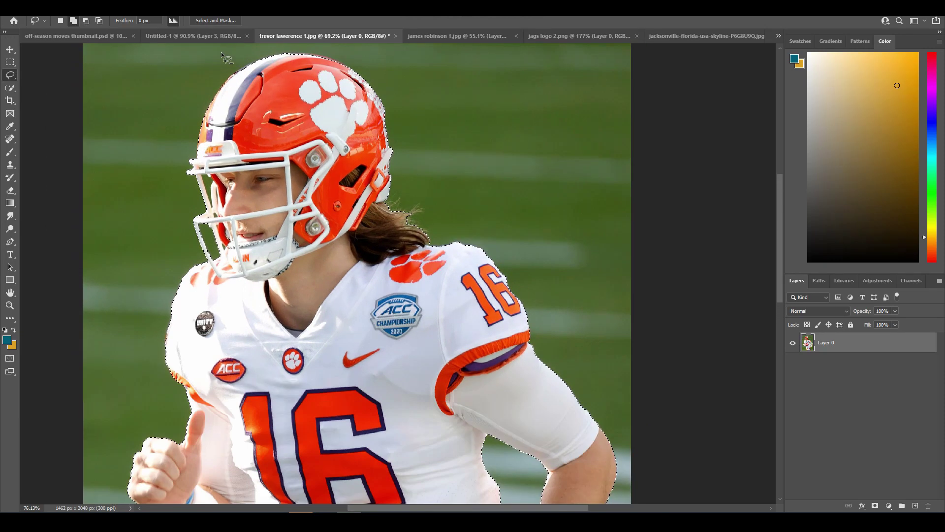
pyautogui.scroll(2, 225, 53)
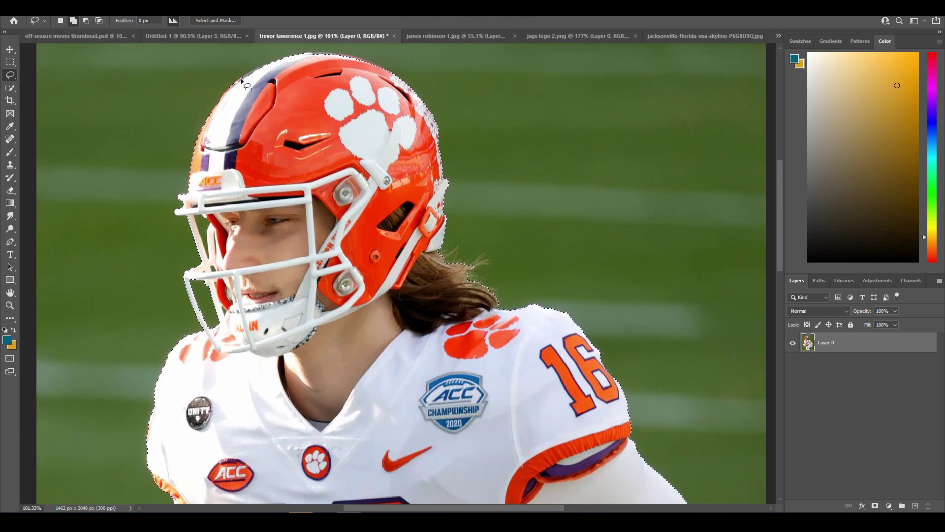
pyautogui.moveTo(252, 71)
pyautogui.mouseDown()
pyautogui.moveTo(298, 64)
pyautogui.moveTo(281, 129)
pyautogui.moveTo(286, 76)
pyautogui.moveTo(335, 57)
pyautogui.moveTo(308, 53)
pyautogui.moveTo(347, 59)
pyautogui.mouseUp()
pyautogui.moveTo(388, 97); pyautogui.dragTo(374, 86)
# Subtract the green background gaps between the face mask bars from the player selection with the Lasso tool
pyautogui.scroll(-5, 187, 141)
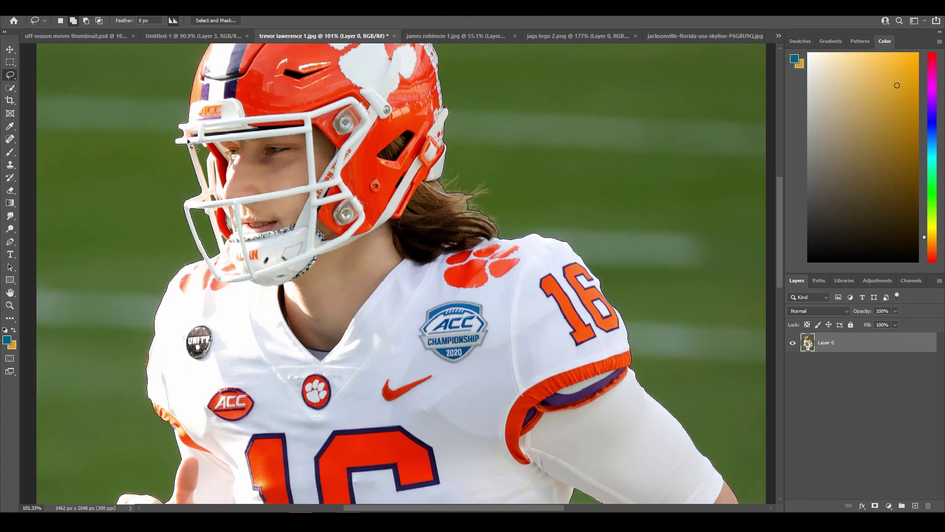
pyautogui.scroll(4, 188, 141)
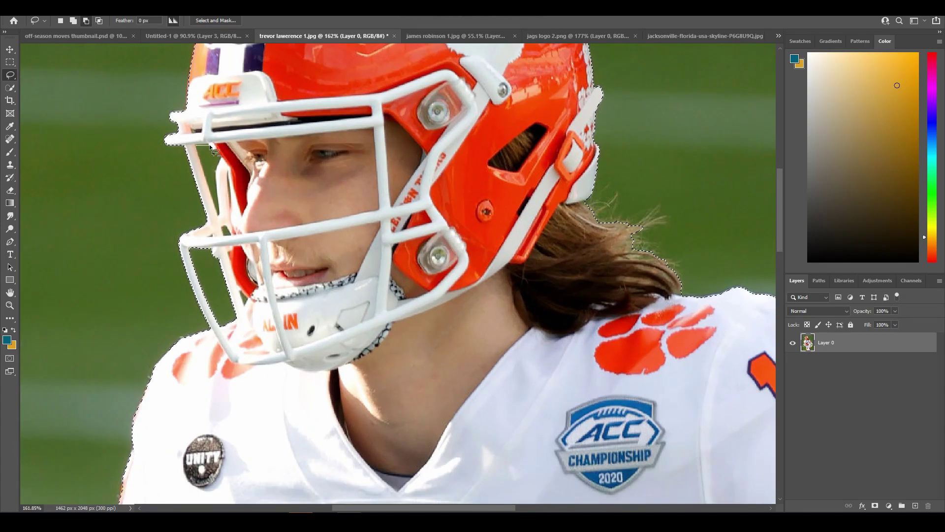
pyautogui.moveTo(209, 143); pyautogui.dragTo(216, 173)
pyautogui.moveTo(220, 218); pyautogui.dragTo(211, 194)
pyautogui.scroll(-1, 213, 155)
pyautogui.scroll(2, 229, 267)
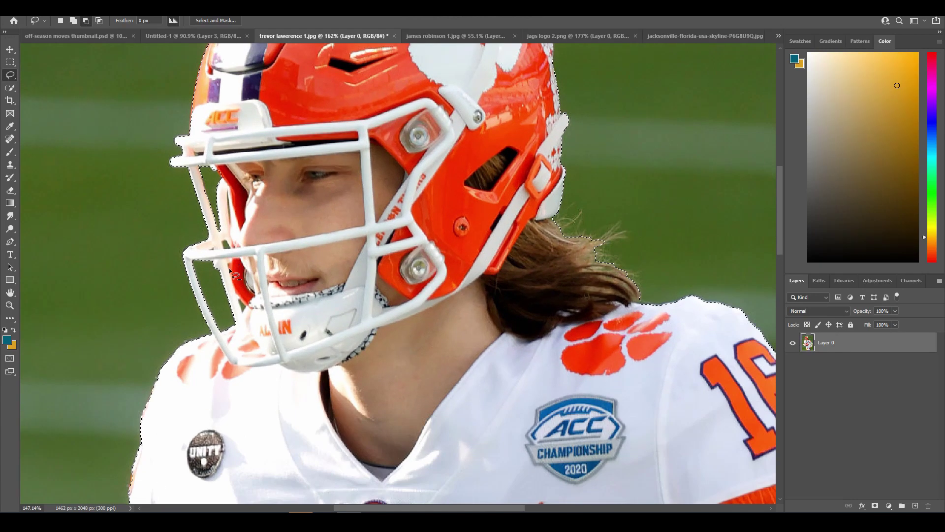
pyautogui.scroll(2, 224, 259)
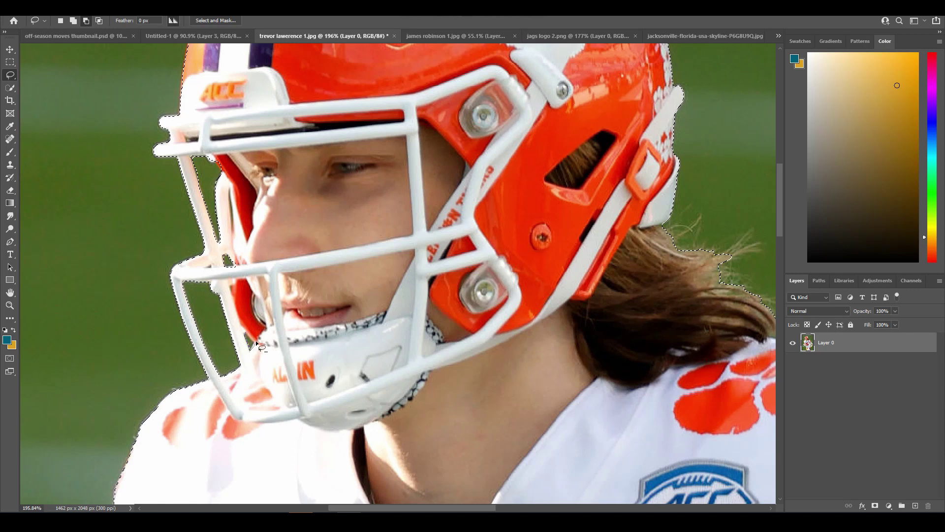
pyautogui.scroll(-2, 271, 315)
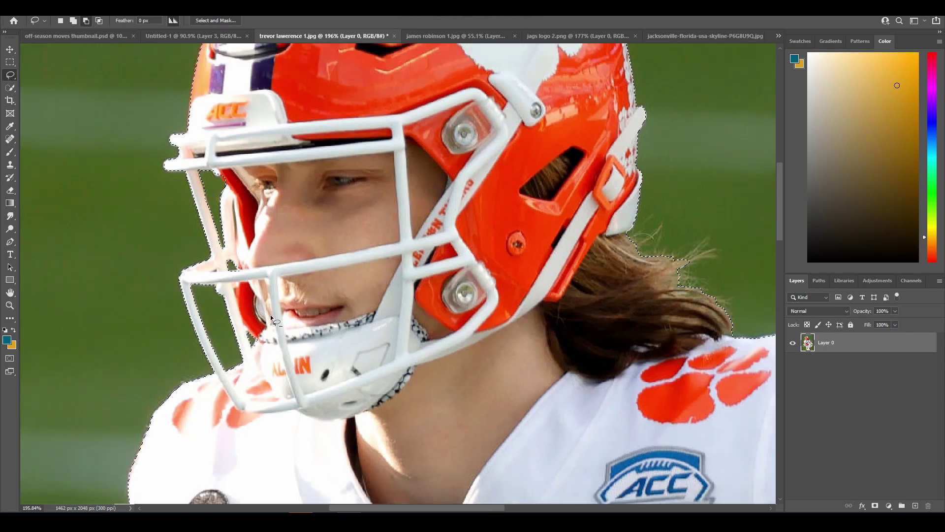
pyautogui.scroll(-3, 270, 315)
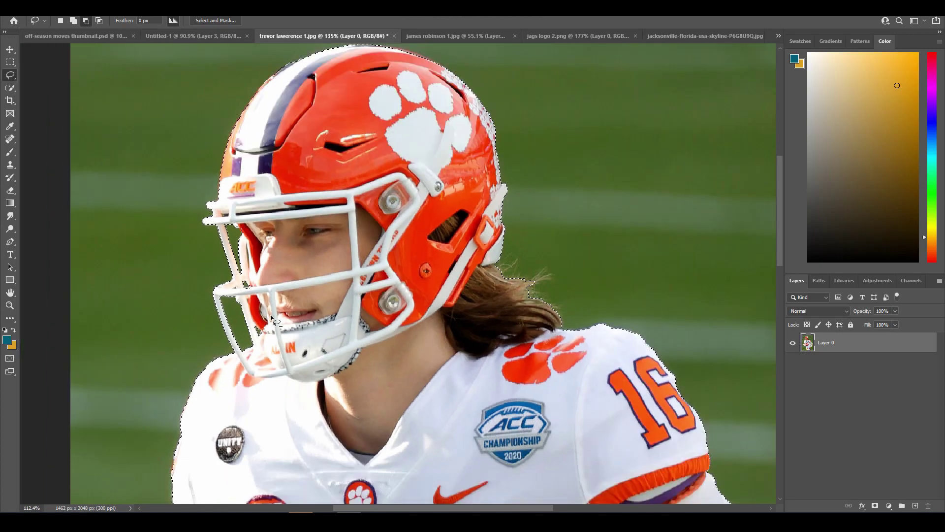
# Add a layer mask from the player selection to hide the field background
pyautogui.scroll(-6, 274, 321)
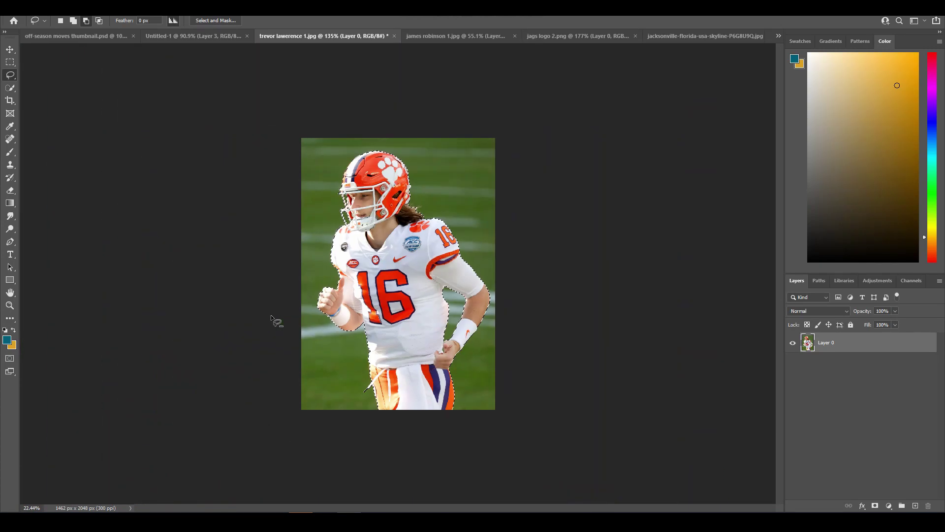
pyautogui.scroll(3, 370, 361)
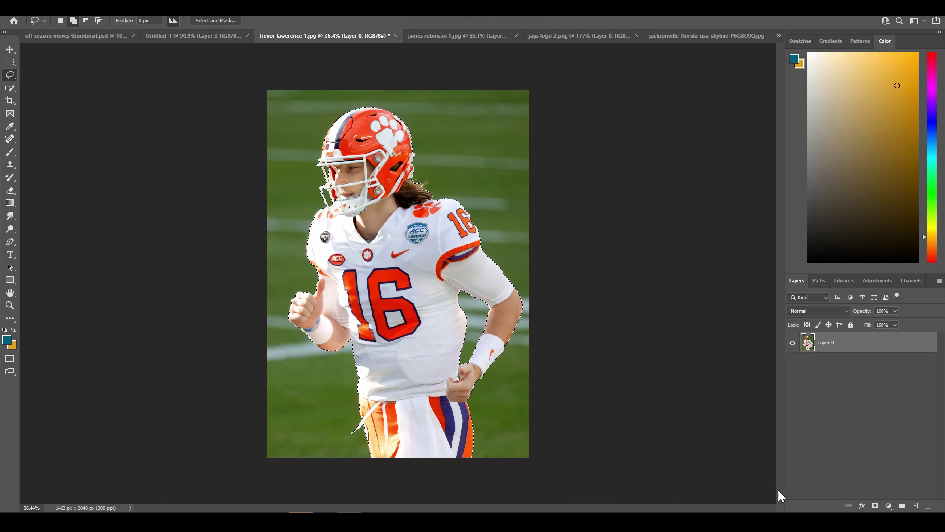
pyautogui.click(875, 505)
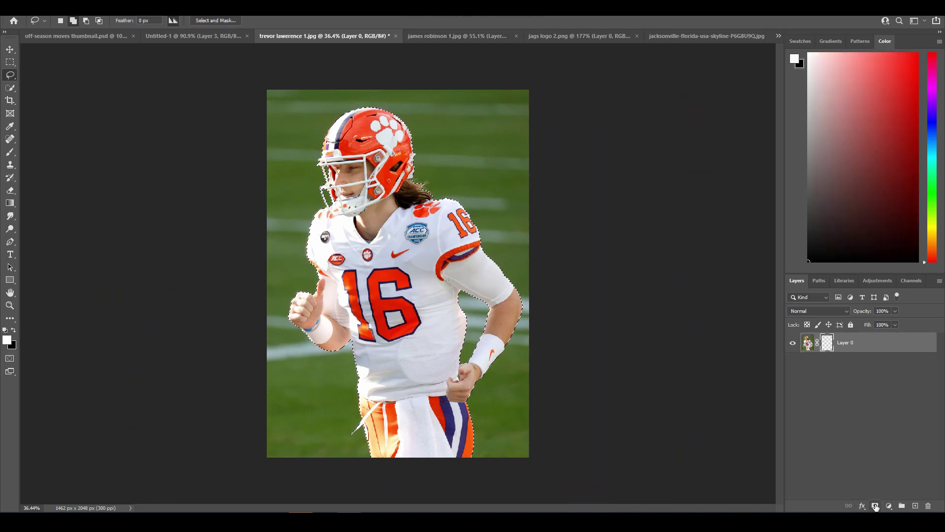
pyautogui.scroll(2, 388, 157)
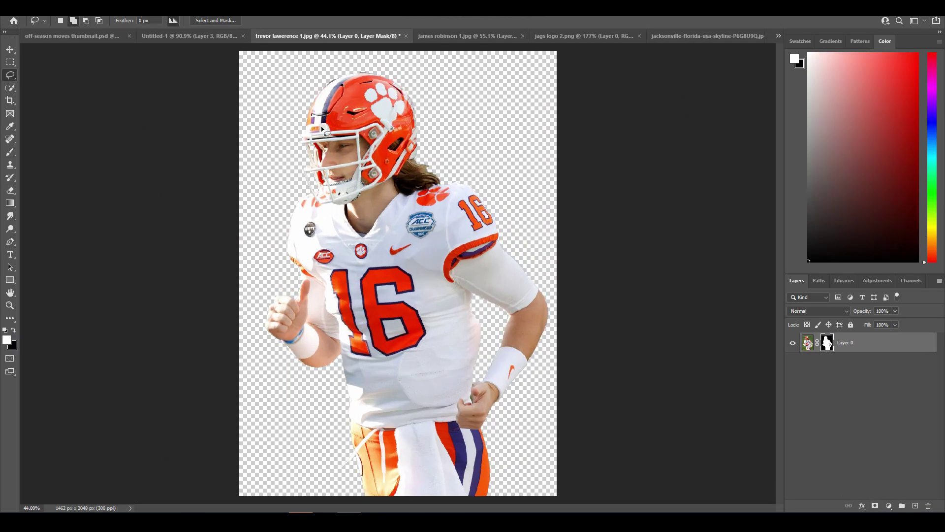
# Refine the layer mask around the player's hair in Select and Mask with the Refine Edge brush and apply it
pyautogui.scroll(5, 426, 155)
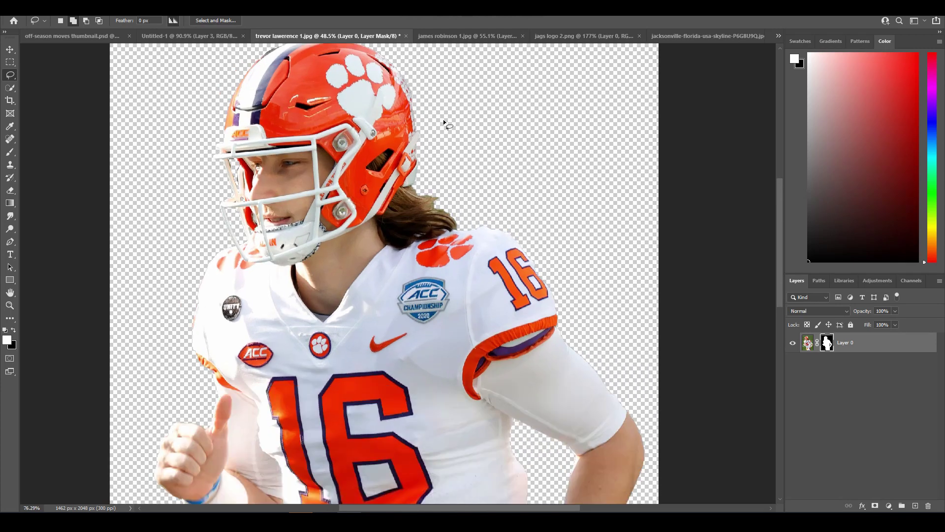
pyautogui.scroll(3, 437, 217)
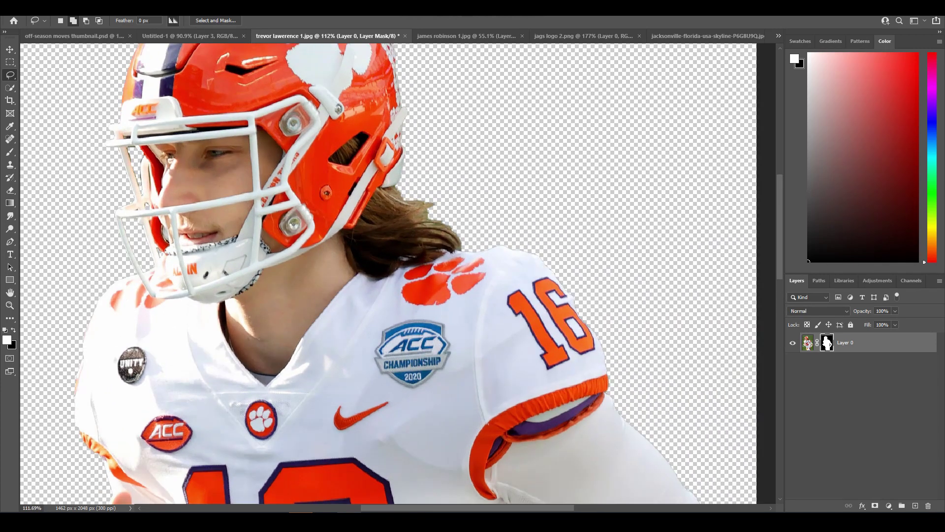
pyautogui.click(113, 6)
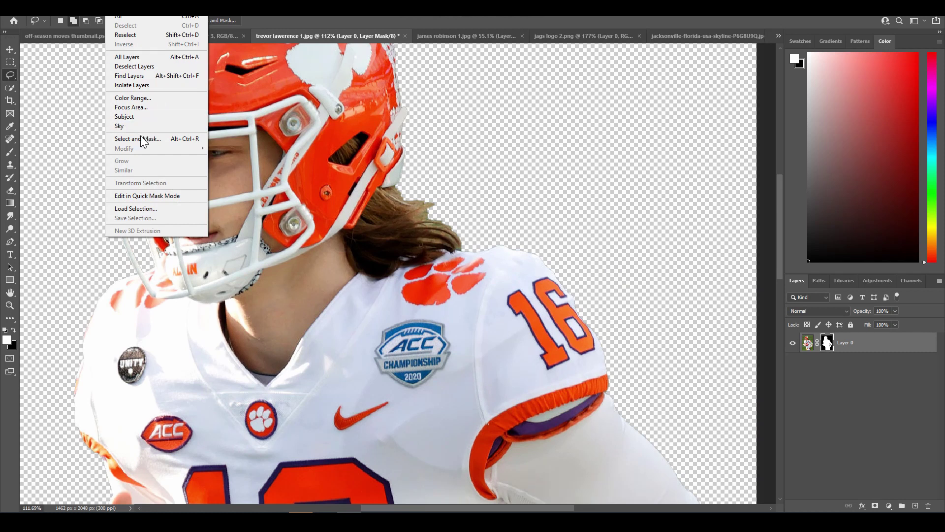
pyautogui.click(510, 220)
pyautogui.hotkey('alt', 'ctrl', 'r')
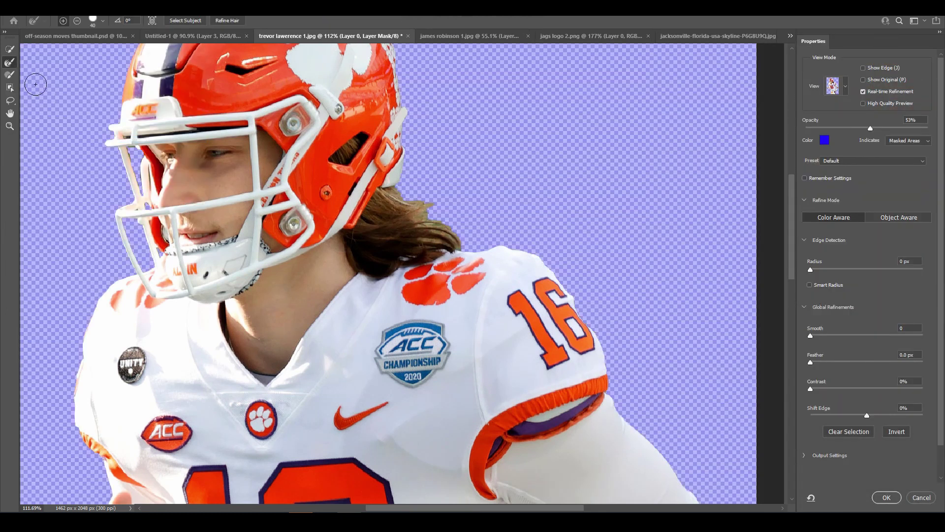
pyautogui.scroll(1, 413, 224)
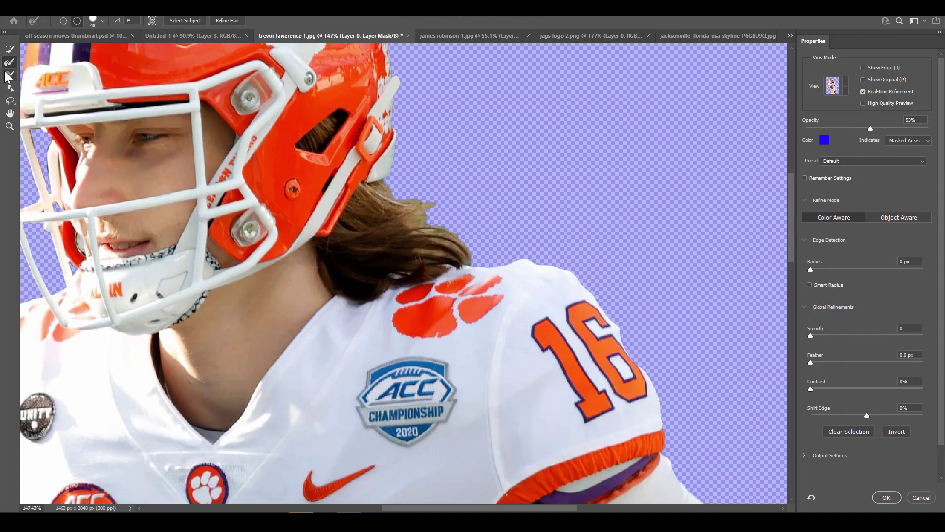
pyautogui.click(57, 91)
pyautogui.moveTo(429, 212)
pyautogui.mouseDown()
pyautogui.moveTo(464, 230)
pyautogui.moveTo(463, 250)
pyautogui.moveTo(482, 249)
pyautogui.moveTo(474, 240)
pyautogui.moveTo(470, 253)
pyautogui.moveTo(482, 246)
pyautogui.moveTo(430, 250)
pyautogui.mouseUp()
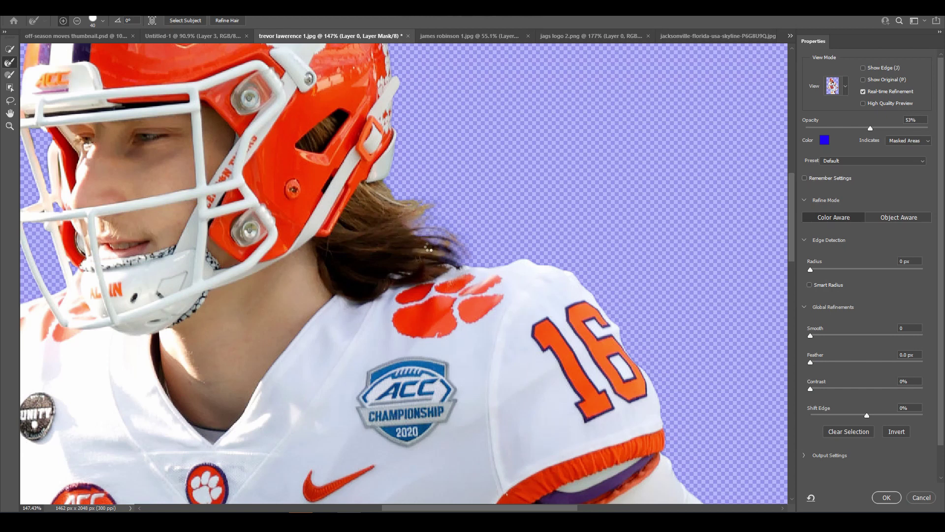
pyautogui.moveTo(431, 250)
pyautogui.mouseDown()
pyautogui.moveTo(355, 250)
pyautogui.moveTo(437, 236)
pyautogui.mouseUp()
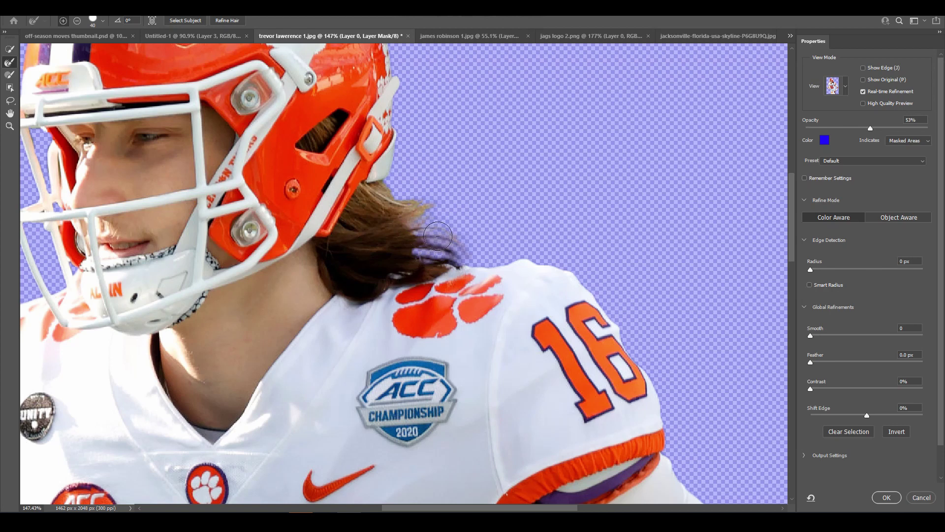
pyautogui.scroll(-3, 437, 236)
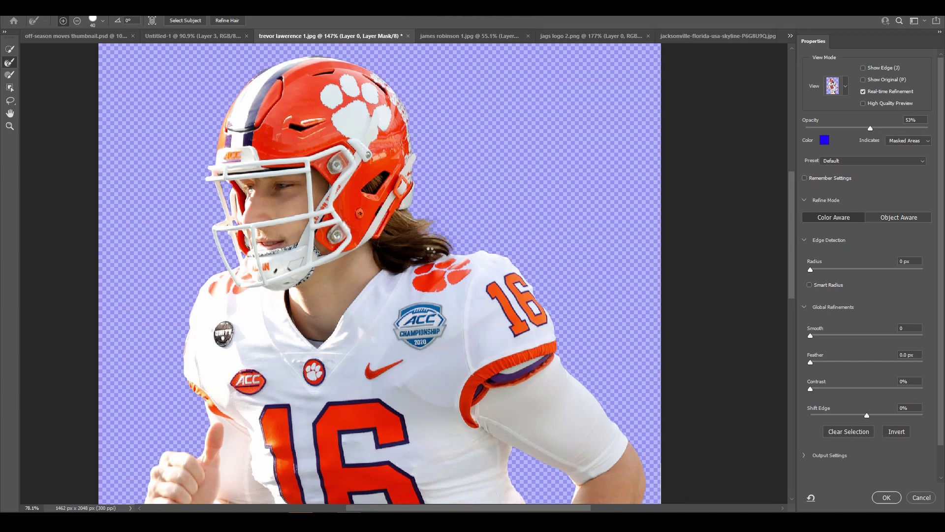
pyautogui.scroll(2, 430, 250)
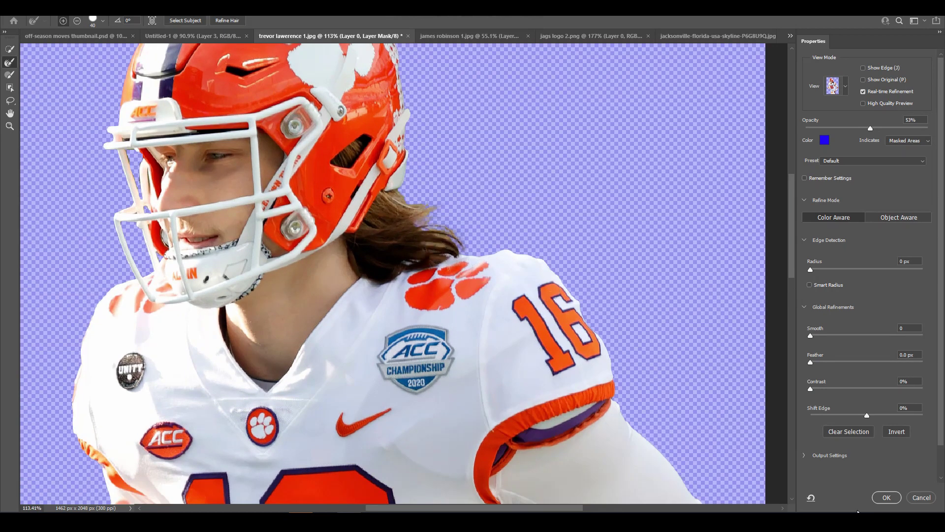
pyautogui.click(886, 497)
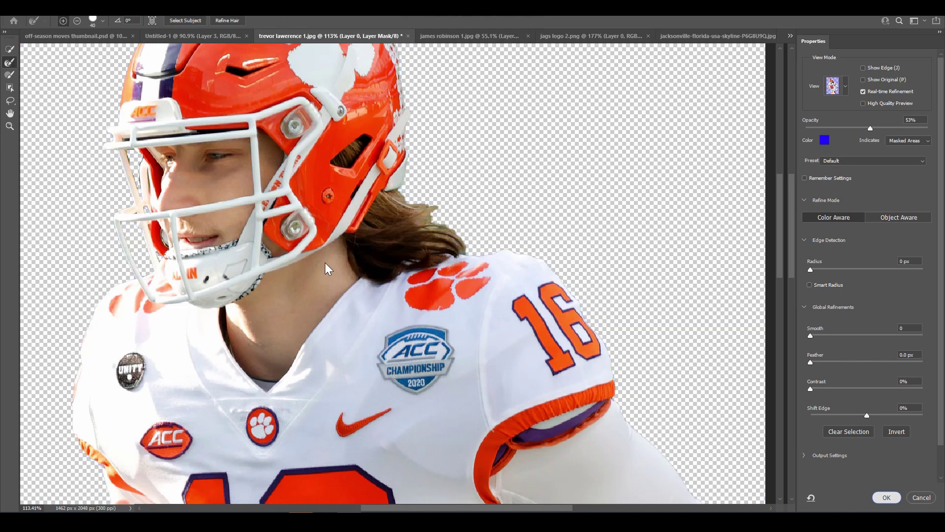
# Copy the masked orange-helmet player layer into the Untitled-1 thumbnail document
pyautogui.scroll(-3, 325, 261)
pyautogui.scroll(-1, 325, 261)
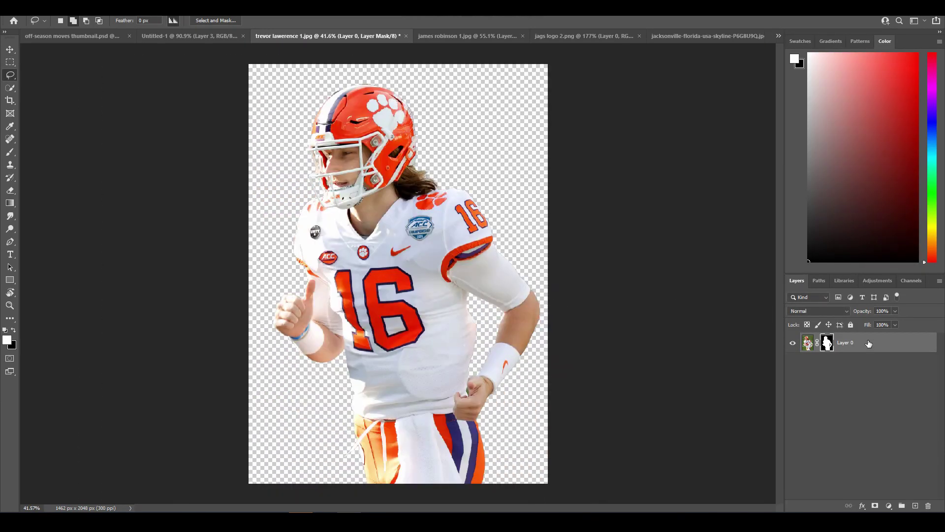
pyautogui.moveTo(869, 344); pyautogui.dragTo(622, 327)
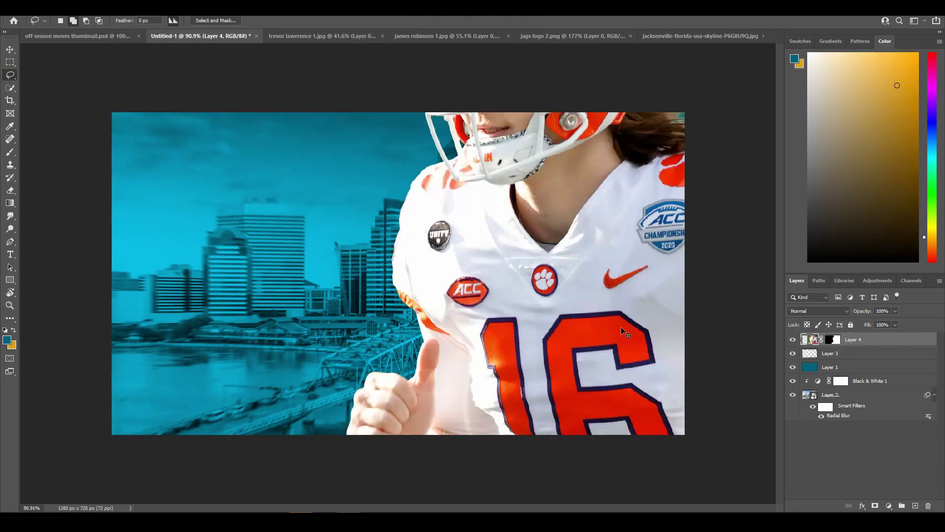
# Scale the orange-helmet player to about 72.3% and place his head and shoulders at the skyline's right edge
pyautogui.hotkey('ctrl', 't')
pyautogui.scroll(-3, 524, 165)
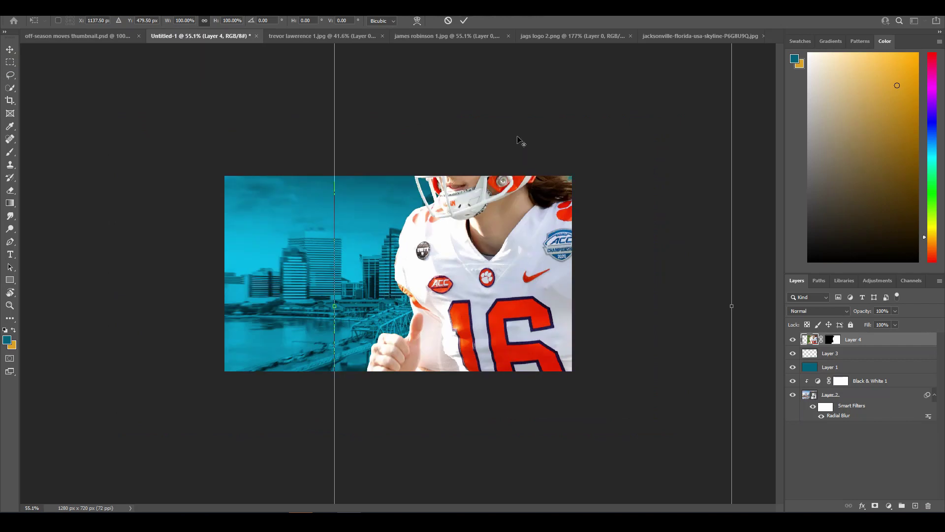
pyautogui.moveTo(491, 105); pyautogui.dragTo(493, 211)
pyautogui.moveTo(500, 283); pyautogui.dragTo(505, 279)
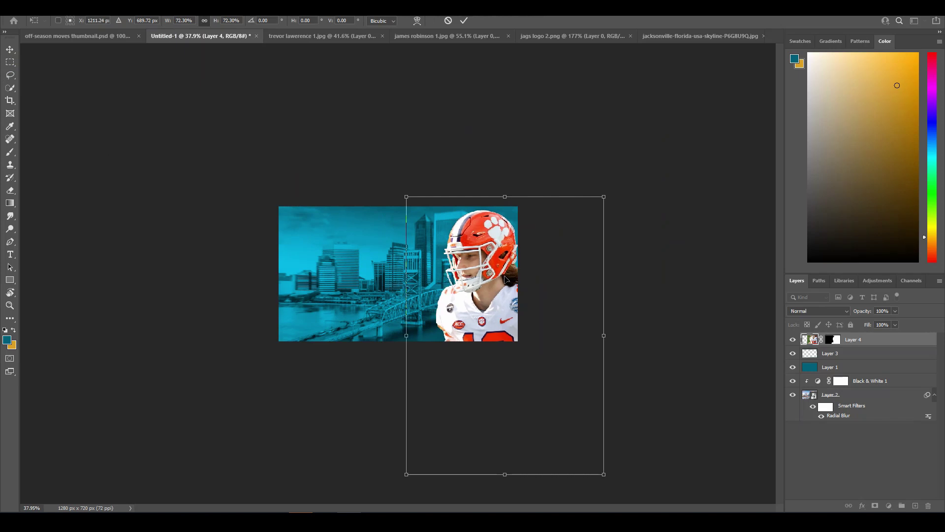
pyautogui.scroll(3, 507, 281)
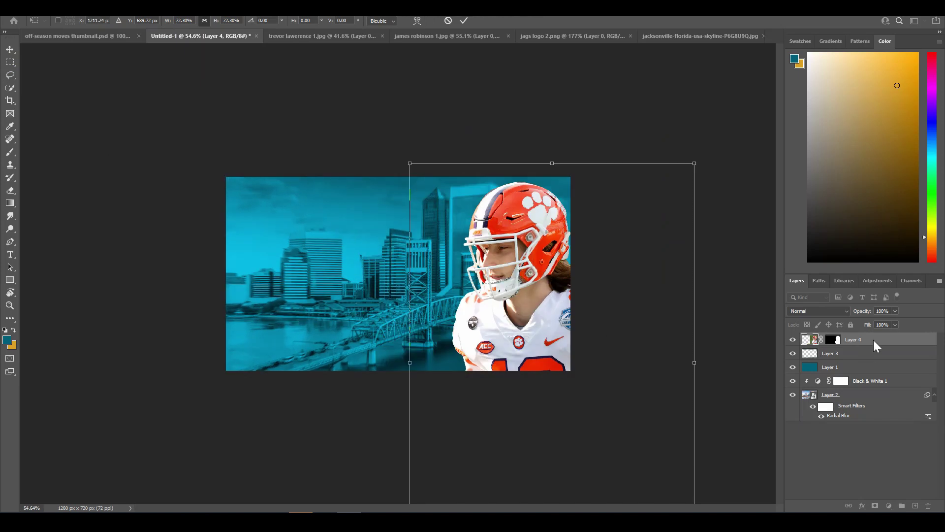
pyautogui.press('Return')
pyautogui.press('l')
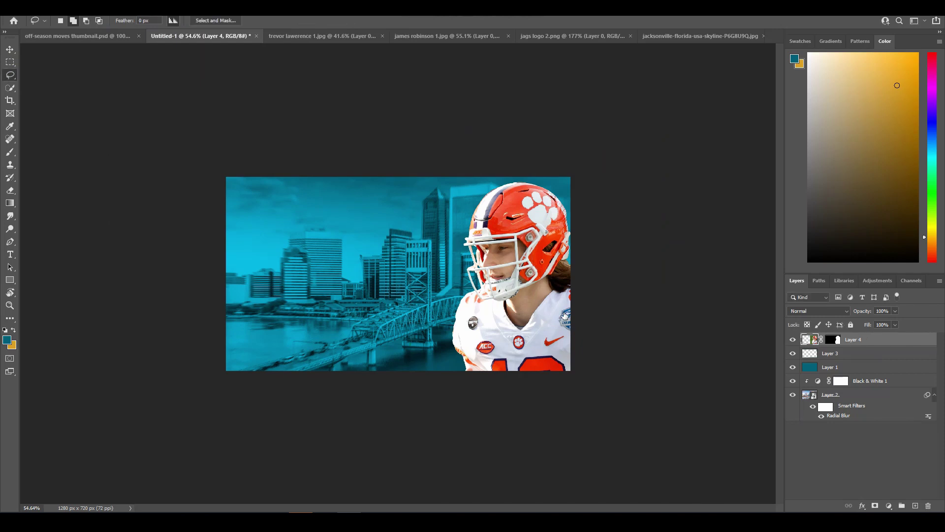
# Shift the orange-helmet player about 20 px to the right with Free Transform
pyautogui.scroll(2, 400, 282)
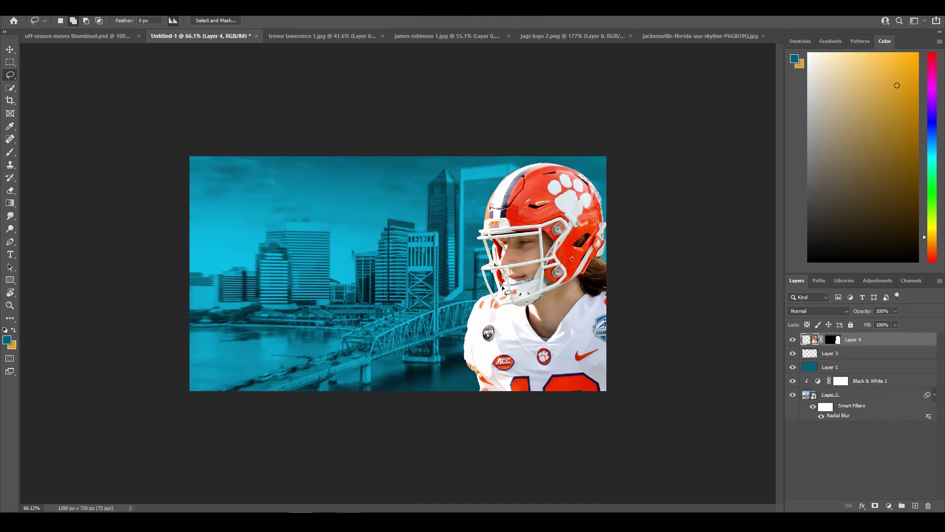
pyautogui.hotkey('ctrl', 't')
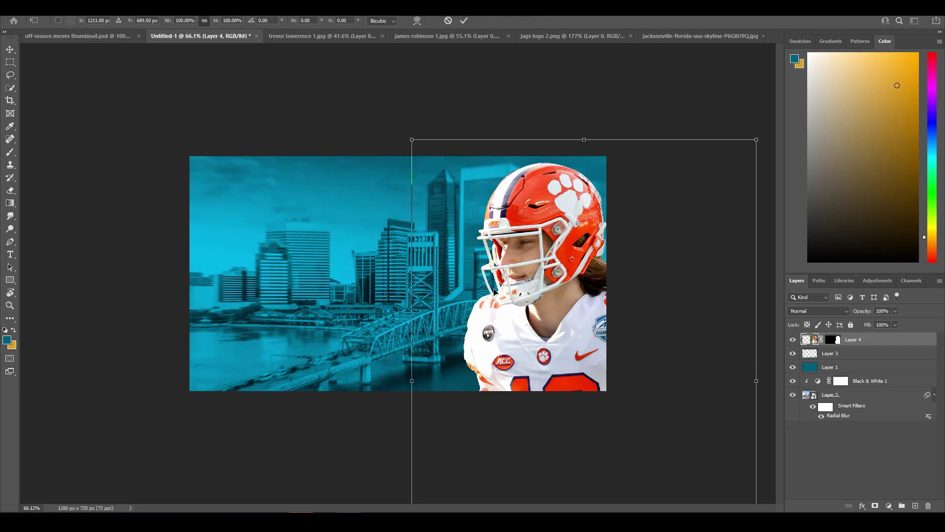
pyautogui.moveTo(494, 291); pyautogui.dragTo(501, 291)
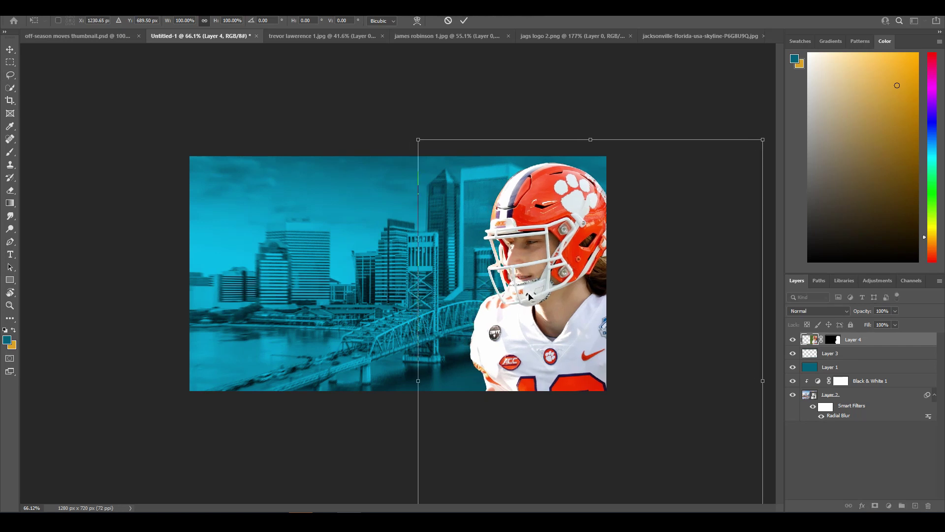
pyautogui.press('Return')
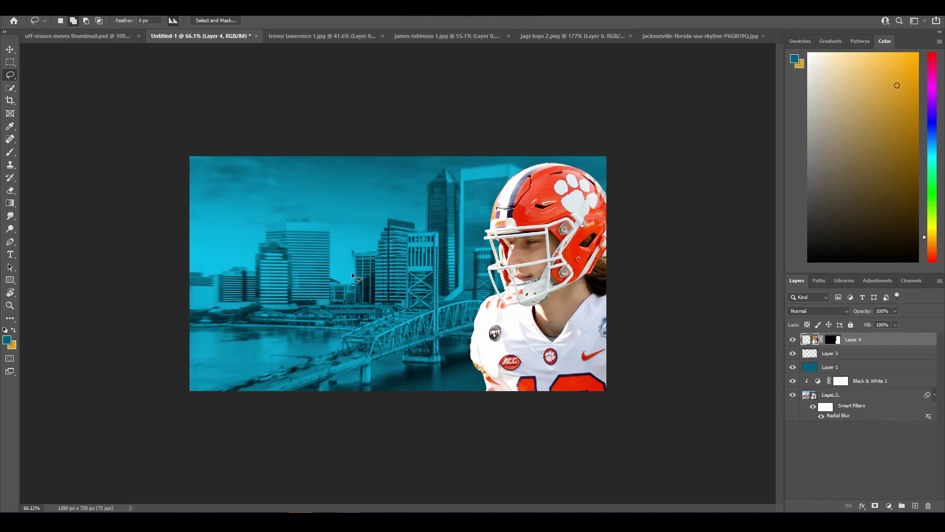
# Bring the cut-out Jaguars player into the thumbnail and place him at the skyline's left edge
pyautogui.click(560, 35)
pyautogui.click(428, 34)
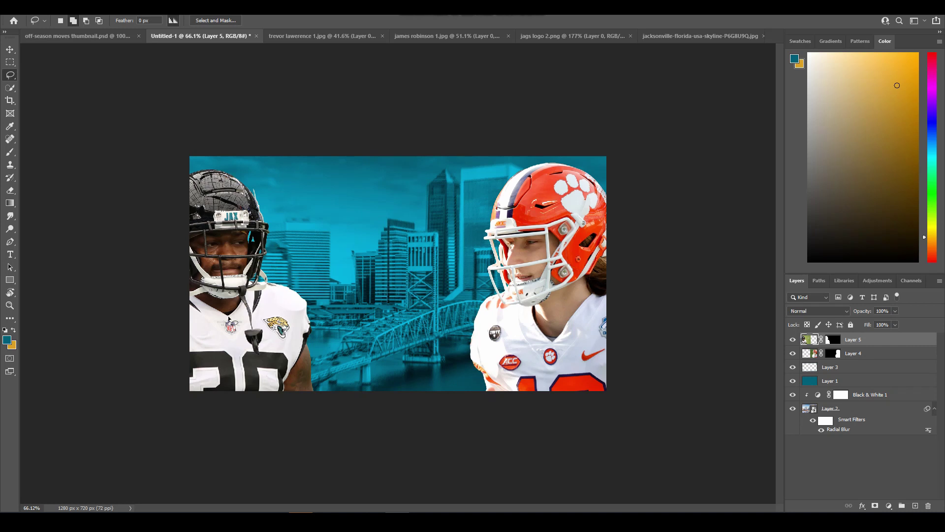
# Scale the orange-helmet player on Layer 4 to 94.5% and move him about 50 px up and 20 px right
pyautogui.click(877, 358)
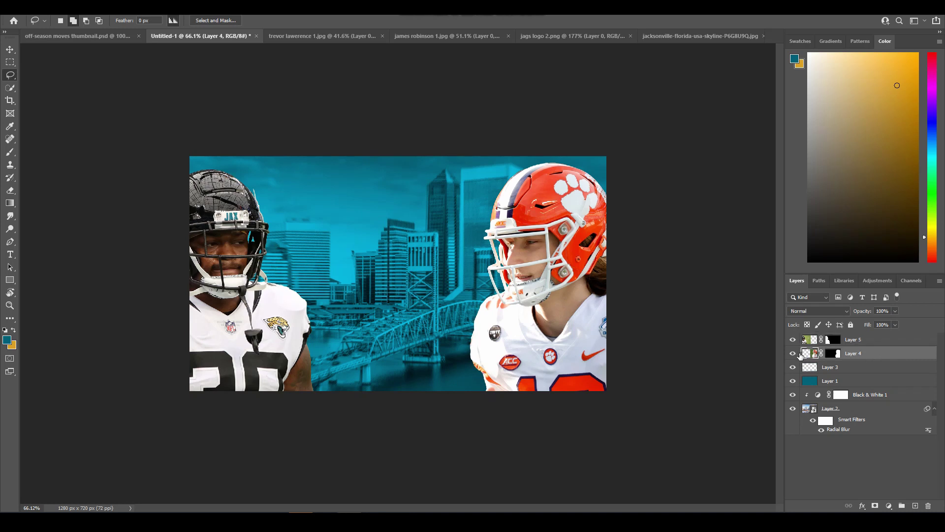
pyautogui.hotkey('ctrl', 't')
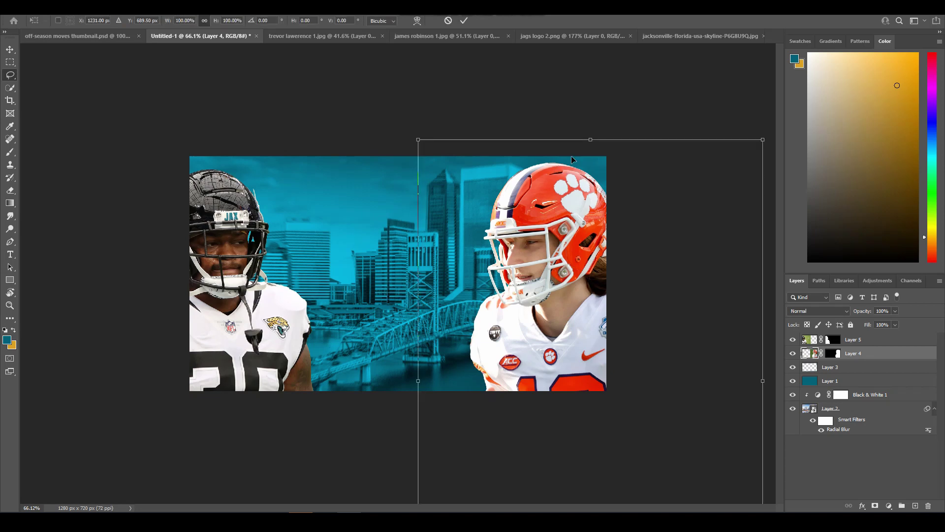
pyautogui.moveTo(584, 168); pyautogui.dragTo(584, 167)
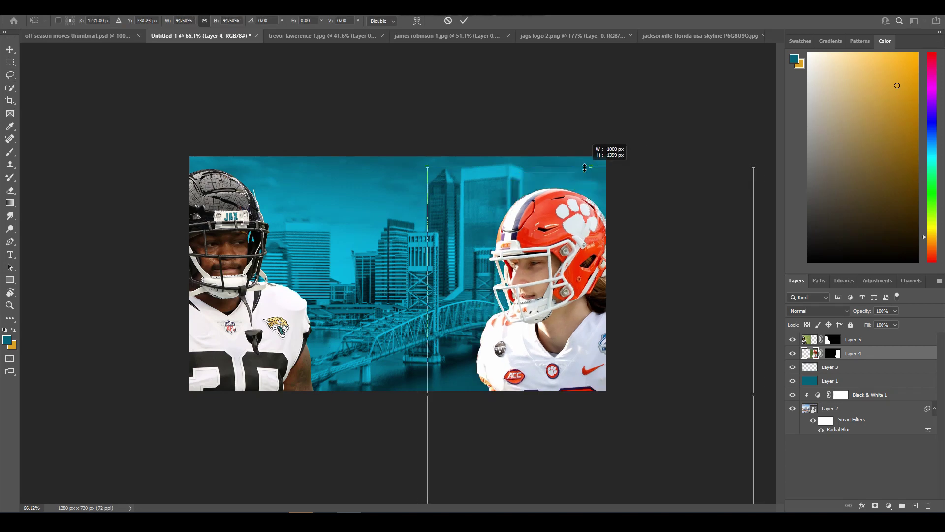
pyautogui.moveTo(553, 329); pyautogui.dragTo(558, 309)
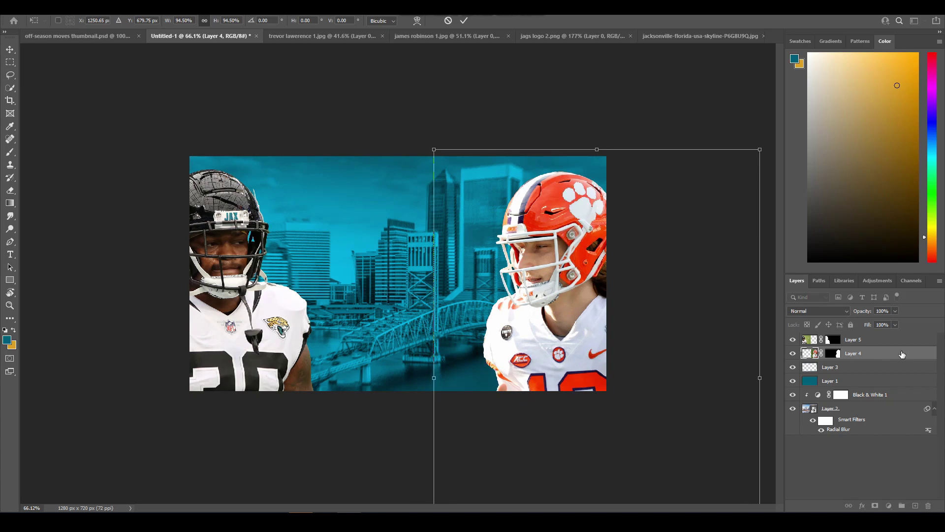
pyautogui.press('Return')
pyautogui.press('l')
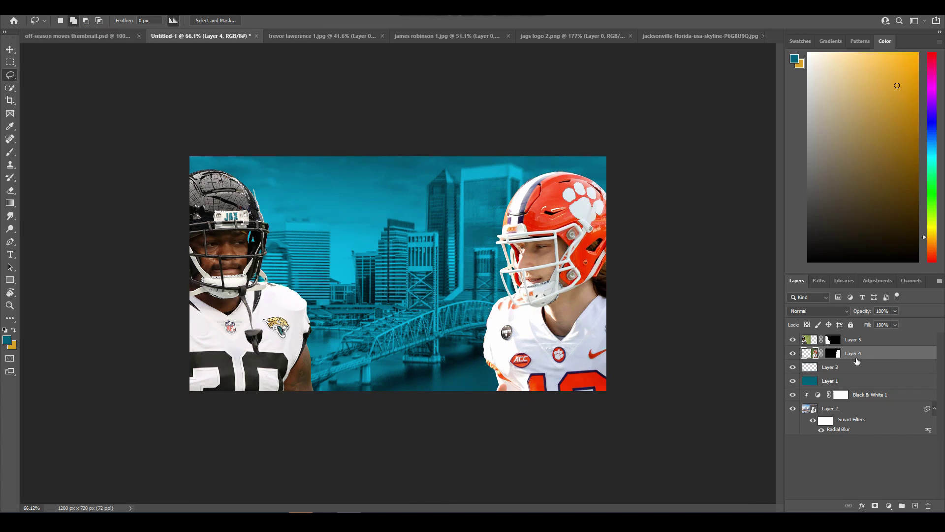
# Convert Layer 4 for smart filters and open the Camera Raw Filter on it
pyautogui.click(143, 13)
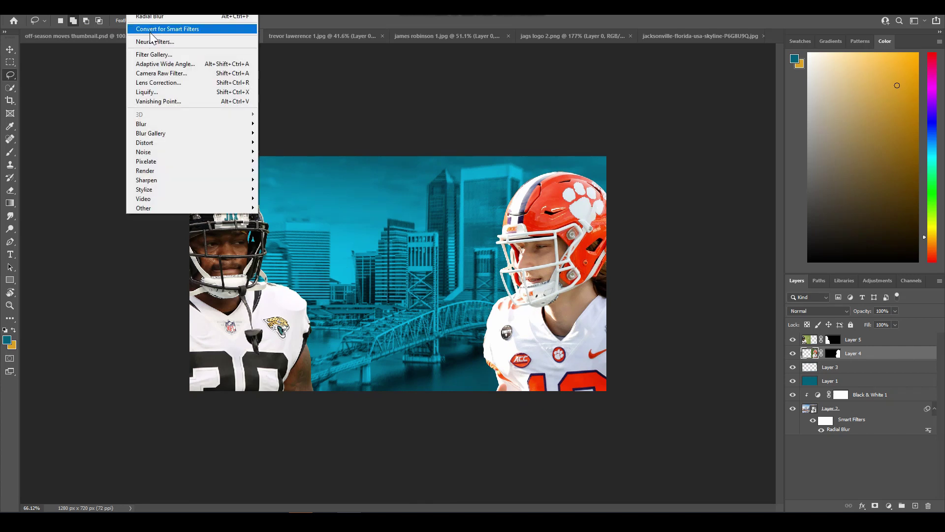
pyautogui.click(148, 30)
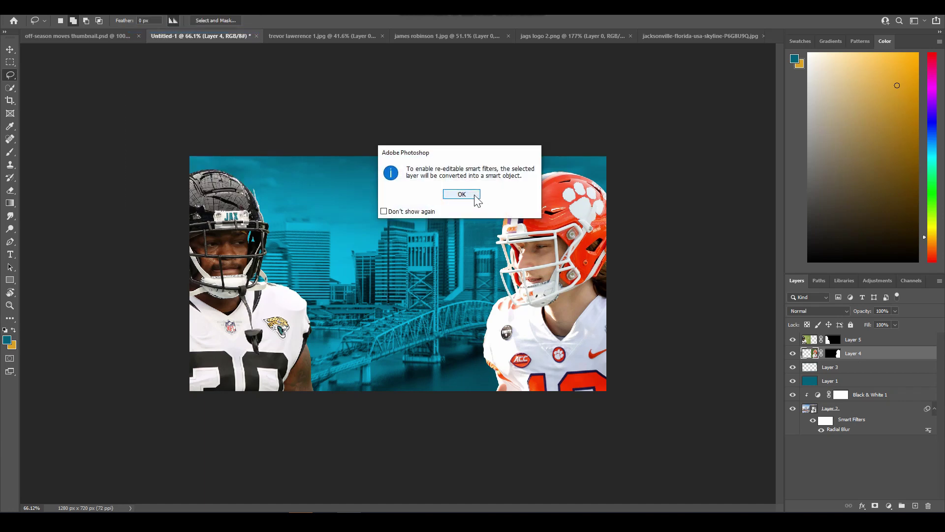
pyautogui.click(474, 196)
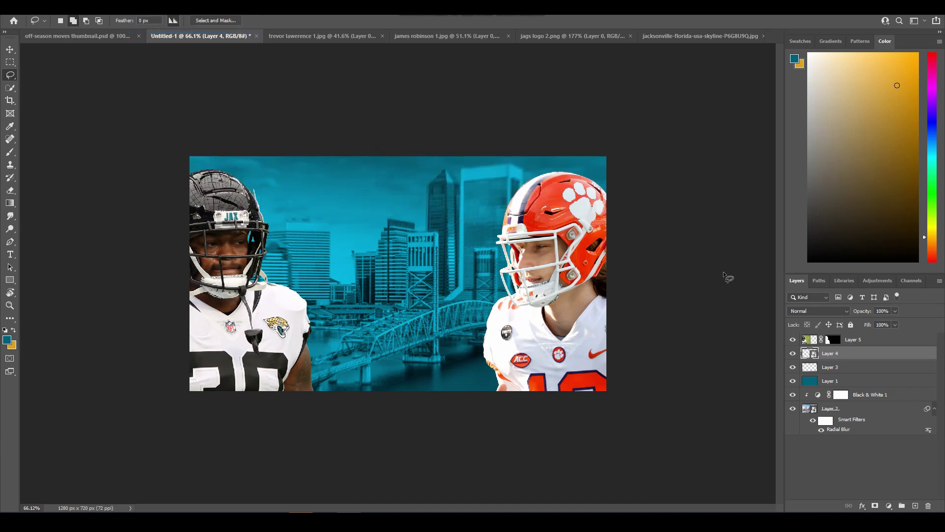
pyautogui.click(139, 12)
pyautogui.click(162, 73)
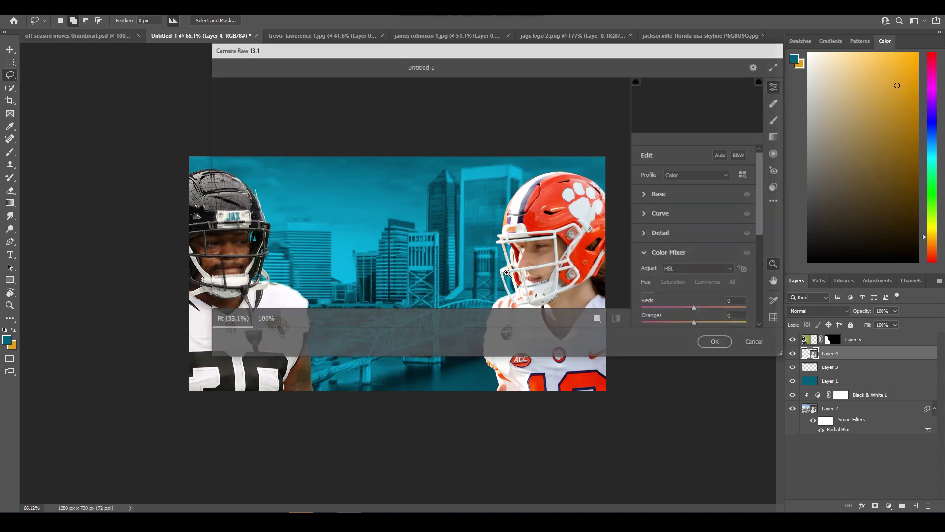
pyautogui.click(777, 202)
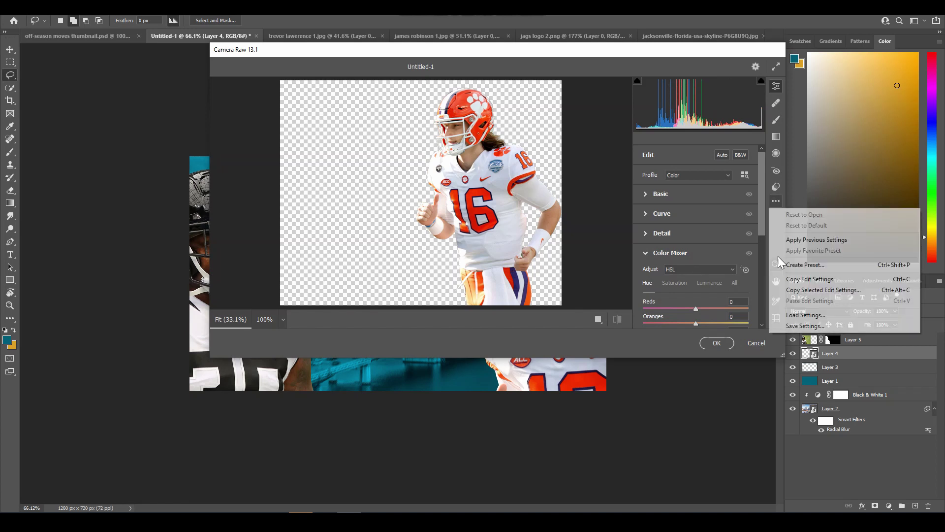
pyautogui.click(846, 289)
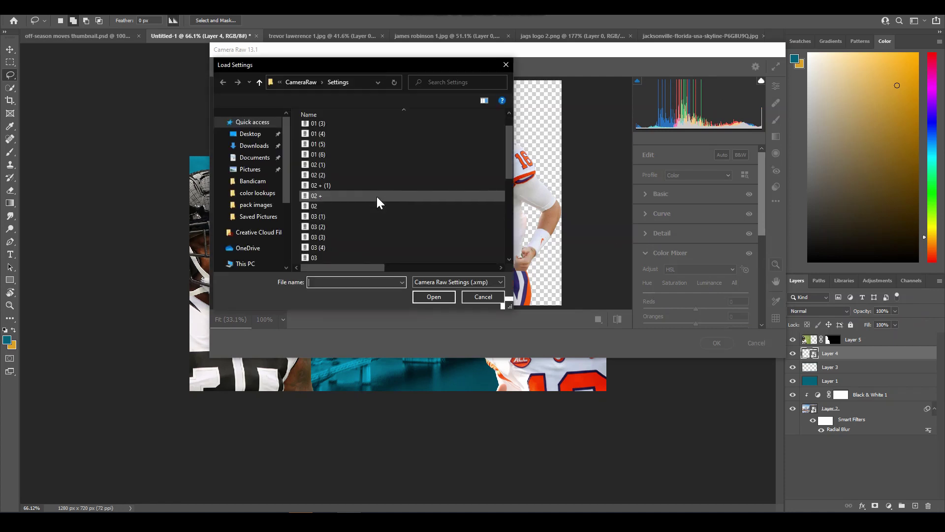
pyautogui.scroll(-6, 376, 197)
pyautogui.click(506, 64)
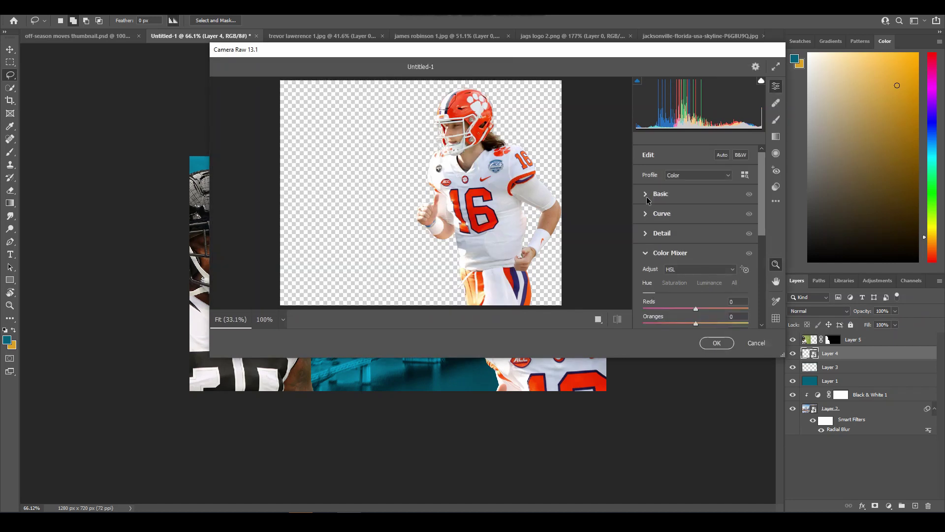
# Set the player's Blacks to +38 and Whites to -17 in the Camera Raw basic adjustments
pyautogui.click(646, 194)
pyautogui.scroll(-2, 667, 258)
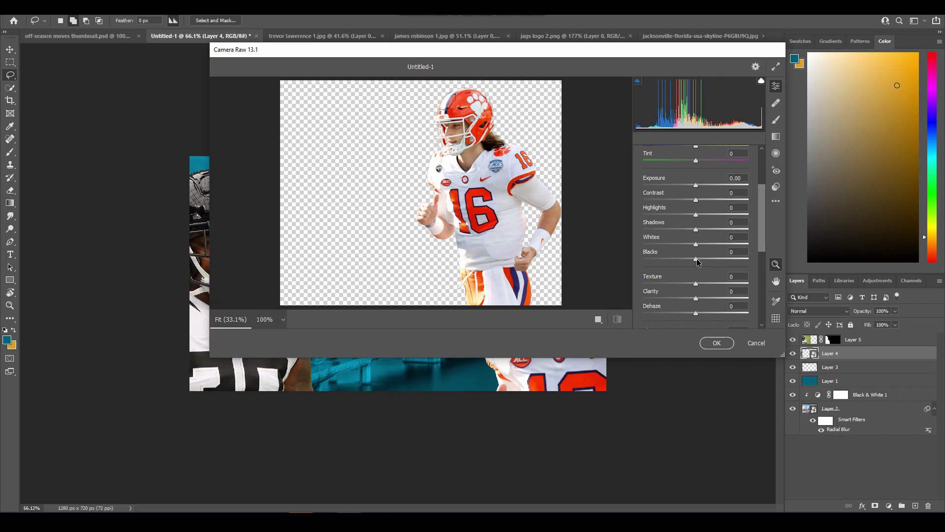
pyautogui.moveTo(698, 262)
pyautogui.mouseDown()
pyautogui.moveTo(717, 260)
pyautogui.moveTo(698, 245)
pyautogui.moveTo(691, 252)
pyautogui.mouseUp()
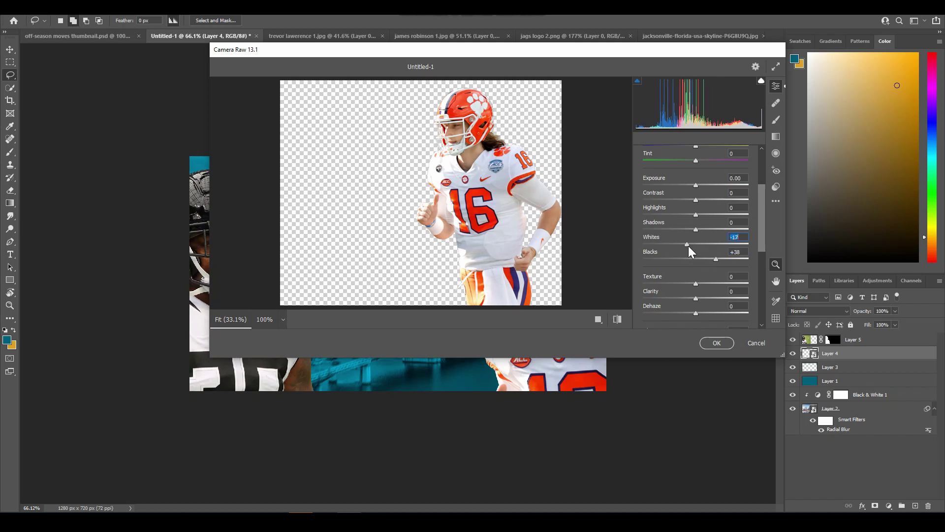
pyautogui.click(777, 201)
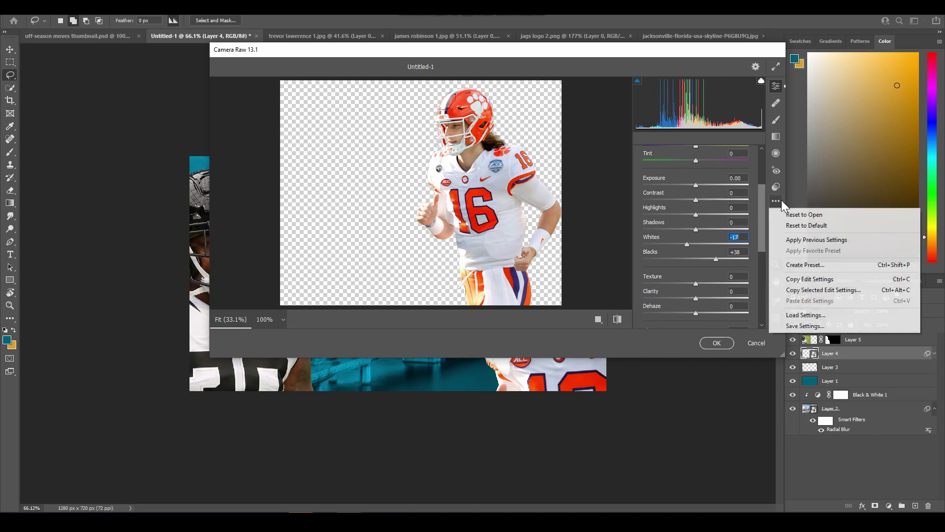
pyautogui.click(801, 318)
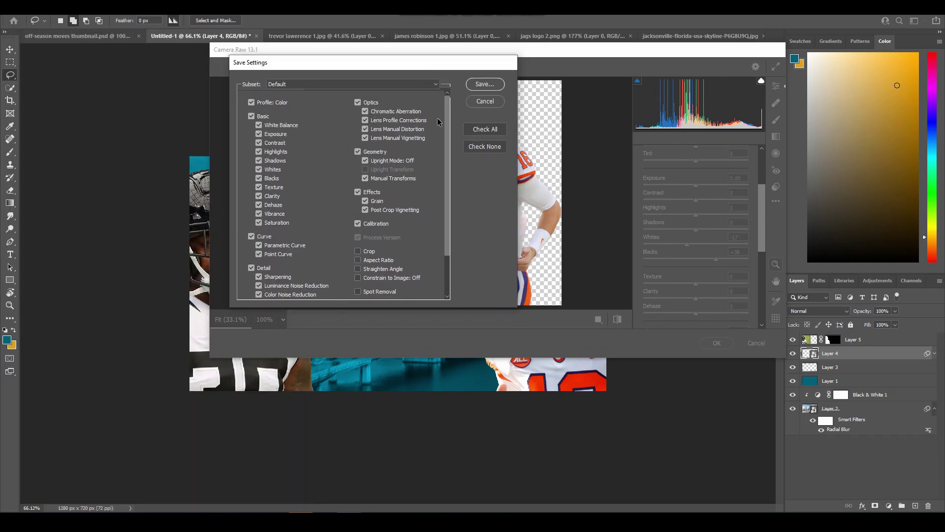
pyautogui.click(482, 85)
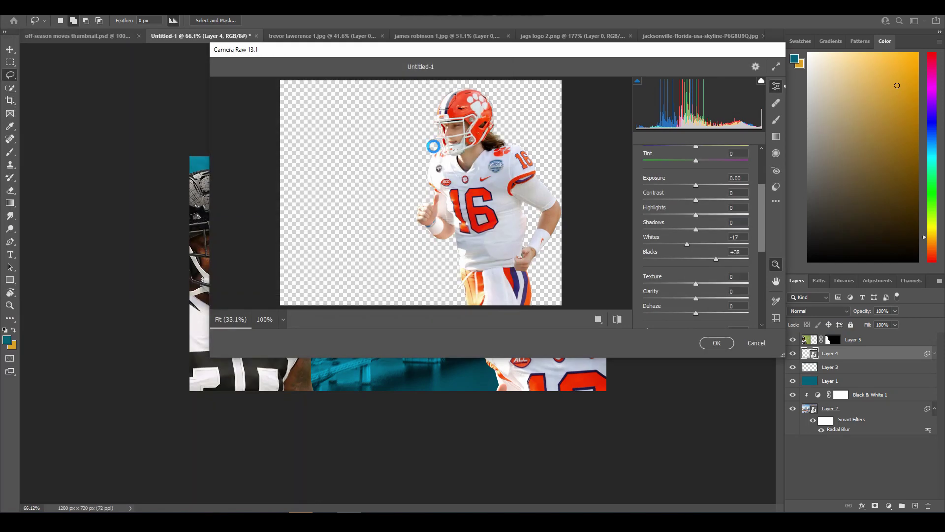
pyautogui.scroll(-8, 382, 156)
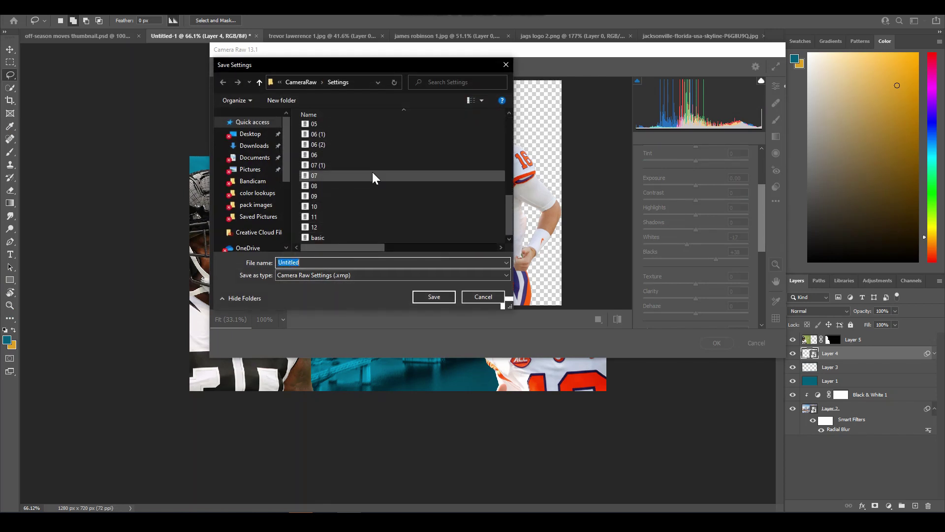
pyautogui.scroll(4, 372, 172)
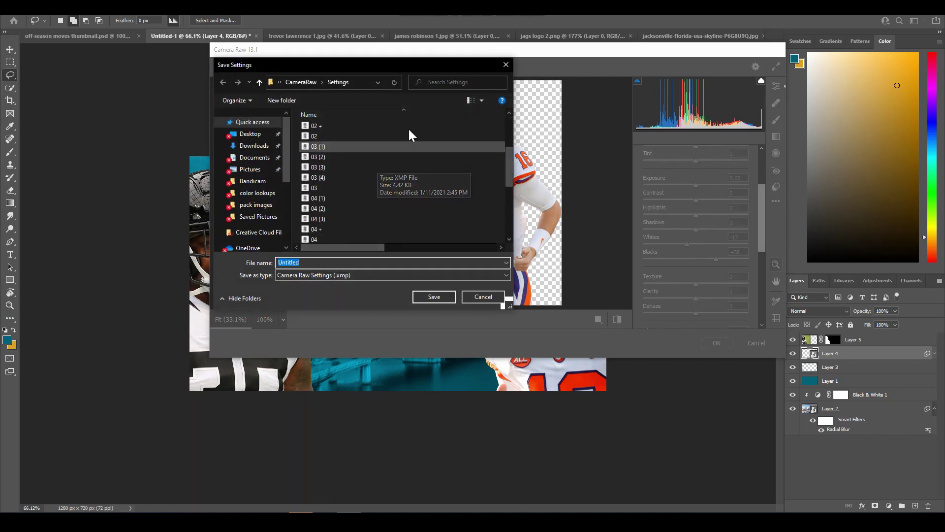
pyautogui.click(506, 65)
# Load the saved "basic" Camera Raw settings onto the orange-helmet player and review the basic adjustments
pyautogui.click(776, 201)
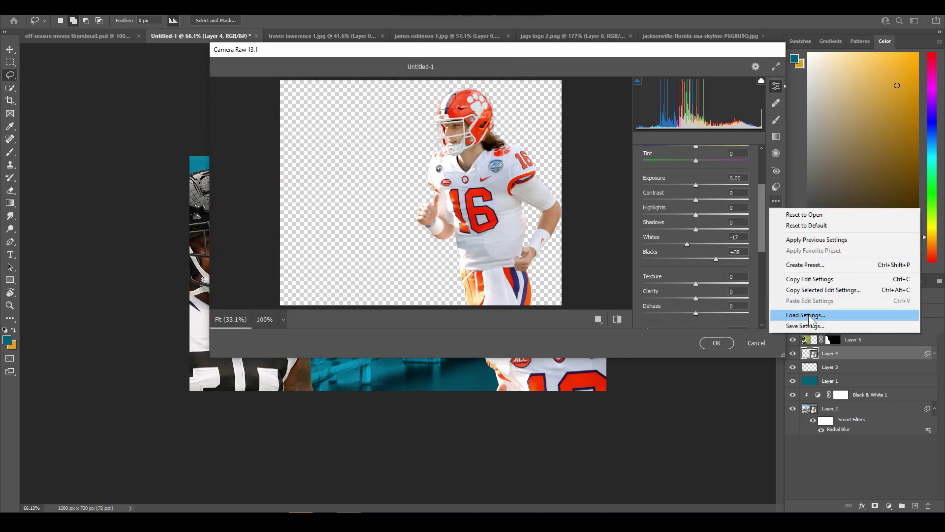
pyautogui.click(809, 316)
pyautogui.scroll(-5, 369, 207)
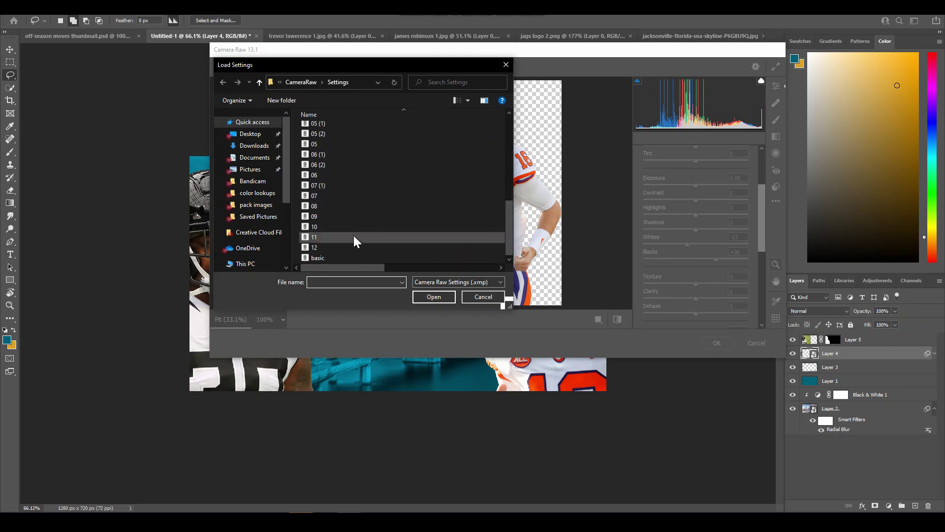
pyautogui.click(333, 257)
pyautogui.press('Return')
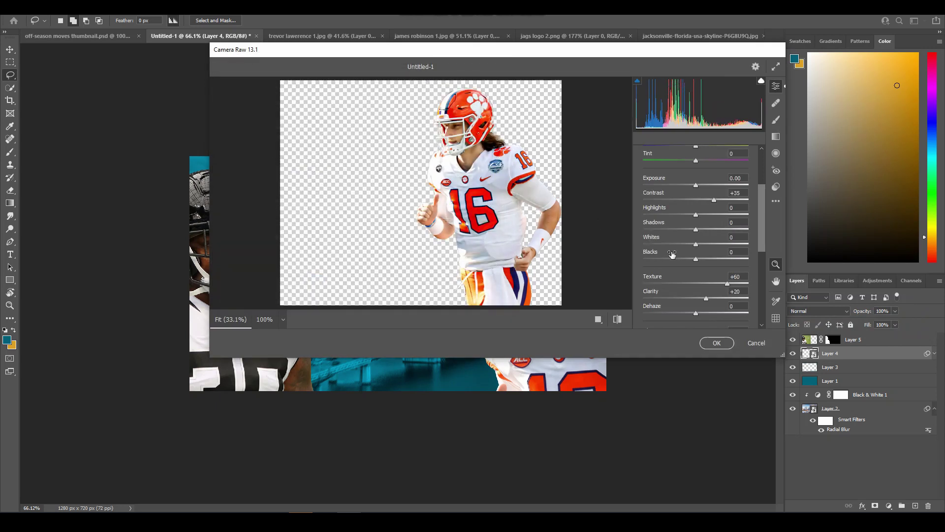
pyautogui.scroll(-2, 710, 296)
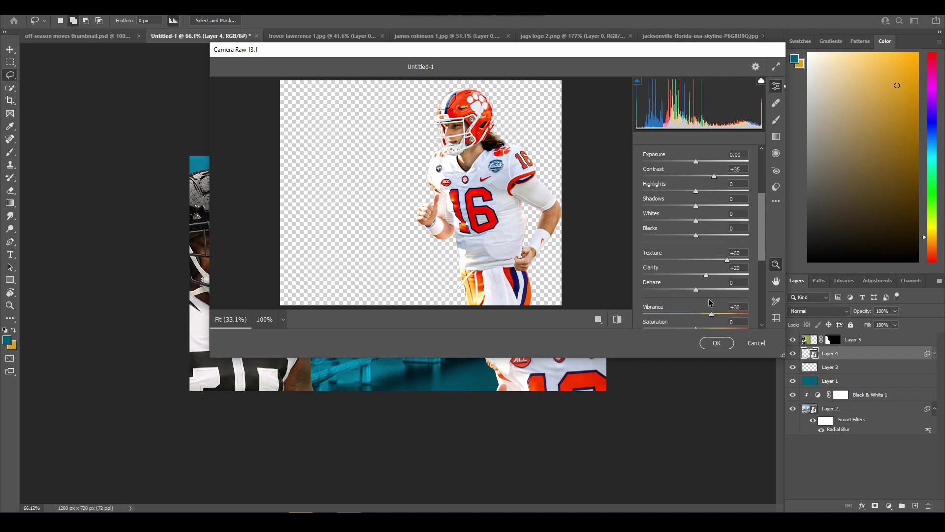
pyautogui.scroll(4, 714, 271)
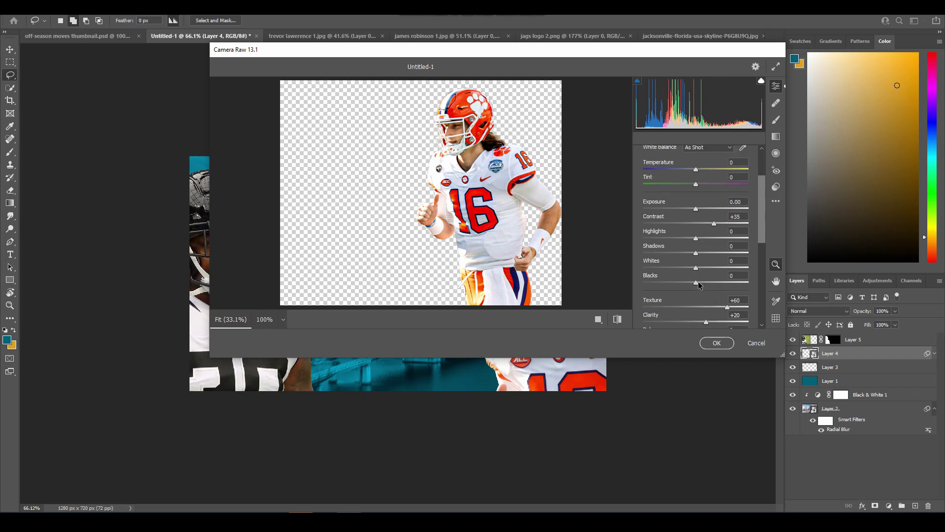
# Set the orange-helmet player's Blacks to +15, Whites to -13, Shadows to +19 and Highlights to -11, and apply the Camera Raw Filter
pyautogui.moveTo(716, 285); pyautogui.dragTo(707, 285)
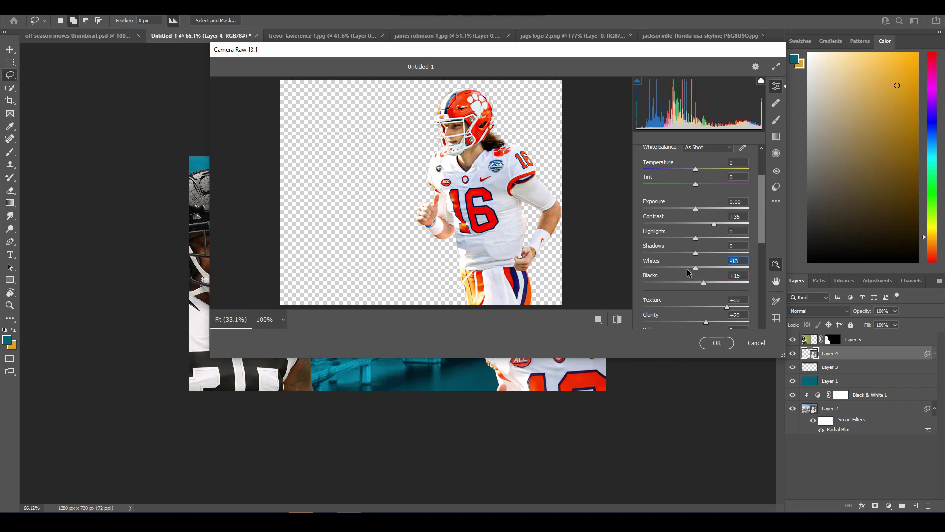
pyautogui.moveTo(695, 254); pyautogui.dragTo(705, 254)
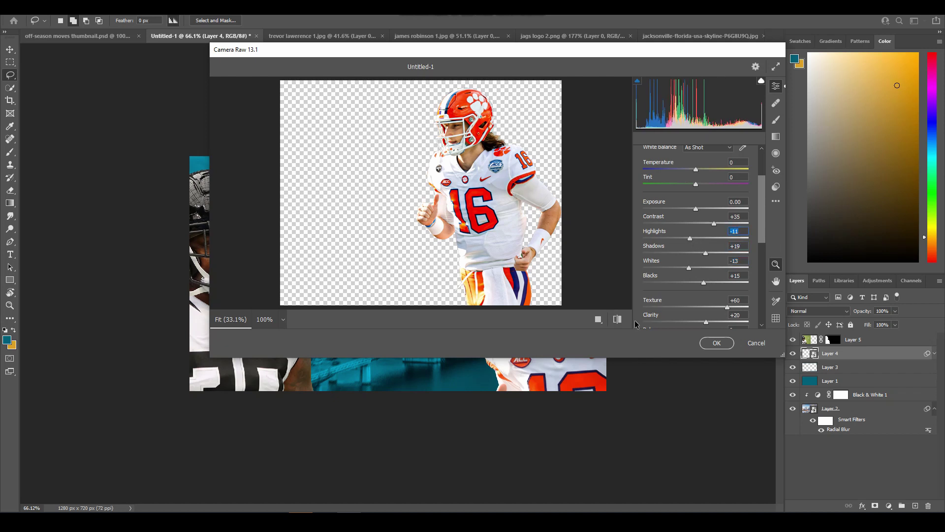
pyautogui.click(616, 319)
pyautogui.click(718, 343)
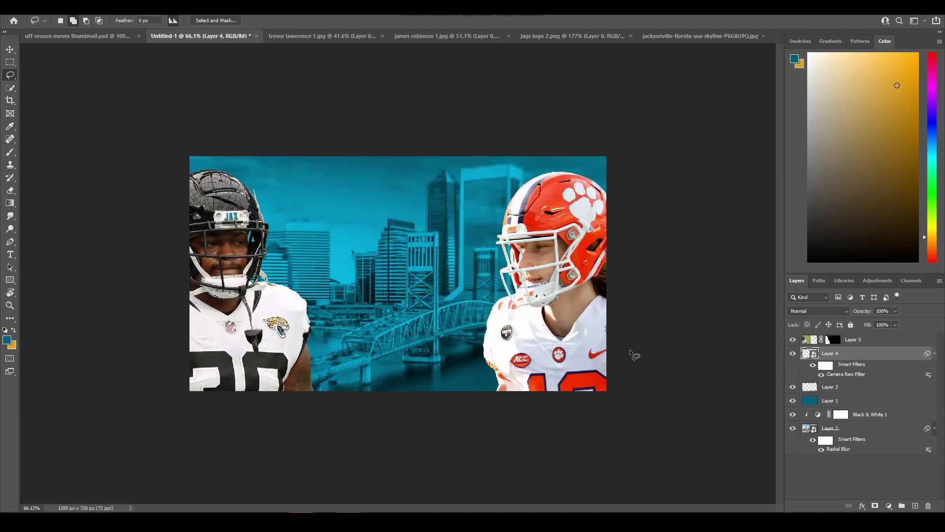
# Convert Layer 5 for smart filters and apply the Camera Raw Filter to the black-helmet player
pyautogui.click(860, 344)
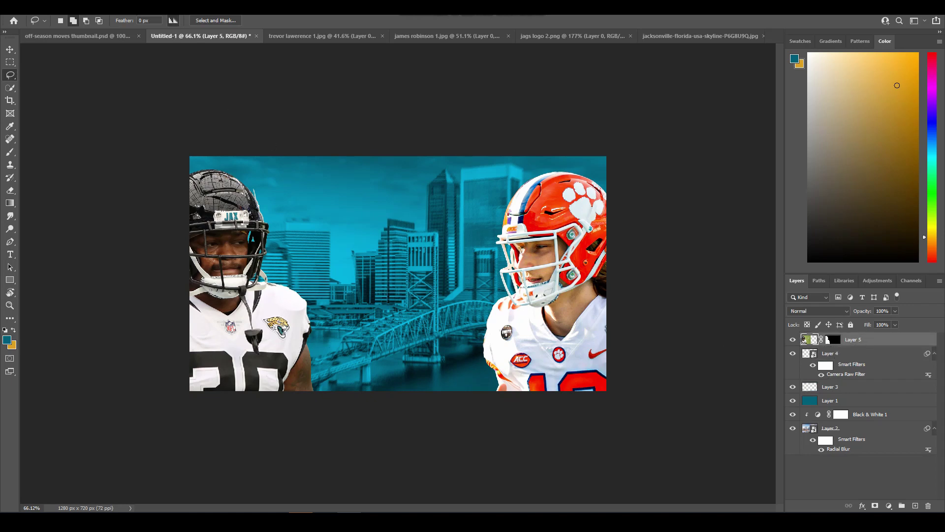
pyautogui.click(135, 7)
pyautogui.click(168, 29)
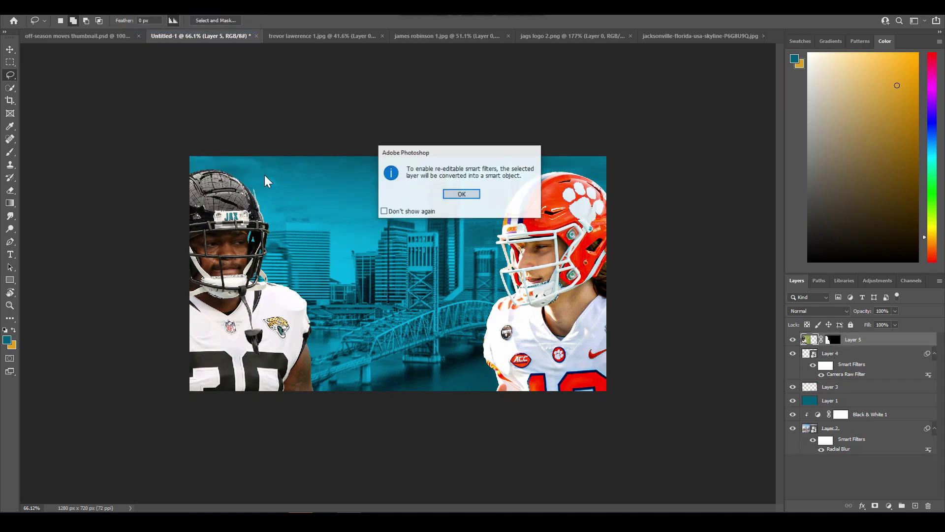
pyautogui.click(466, 196)
pyautogui.hotkey('ctrl', 'alt', 'f')
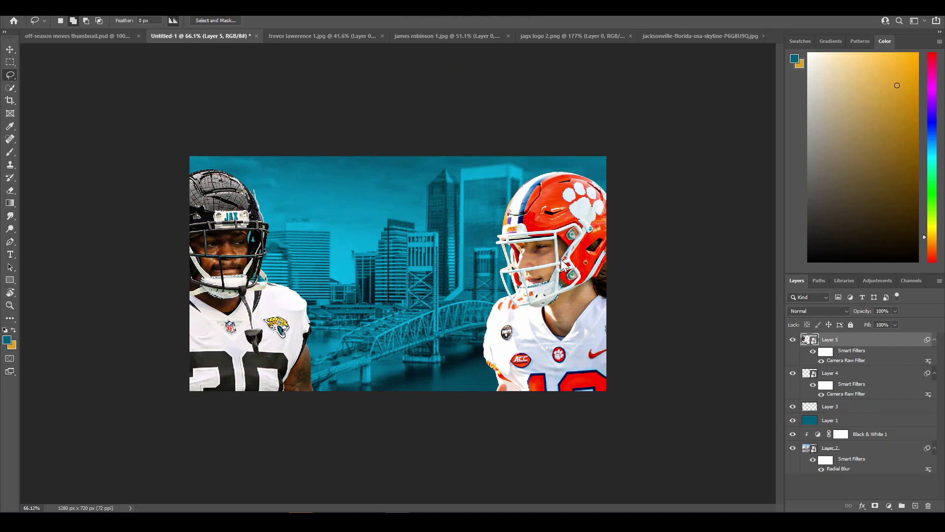
# Bring the Jaguars logo from jags logo 2.png into the thumbnail and place its layer beneath both player layers
pyautogui.click(565, 39)
pyautogui.moveTo(841, 339); pyautogui.dragTo(382, 285)
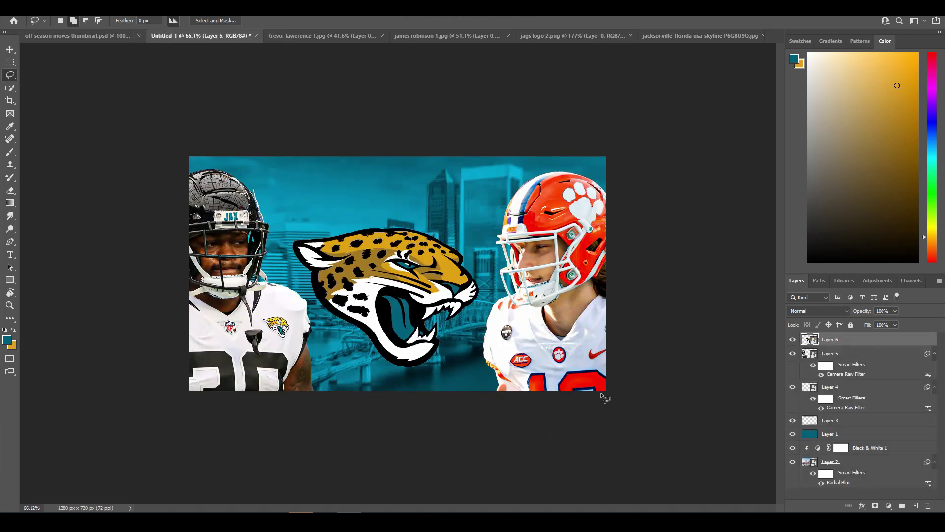
pyautogui.moveTo(864, 347); pyautogui.dragTo(849, 413)
pyautogui.click(837, 363)
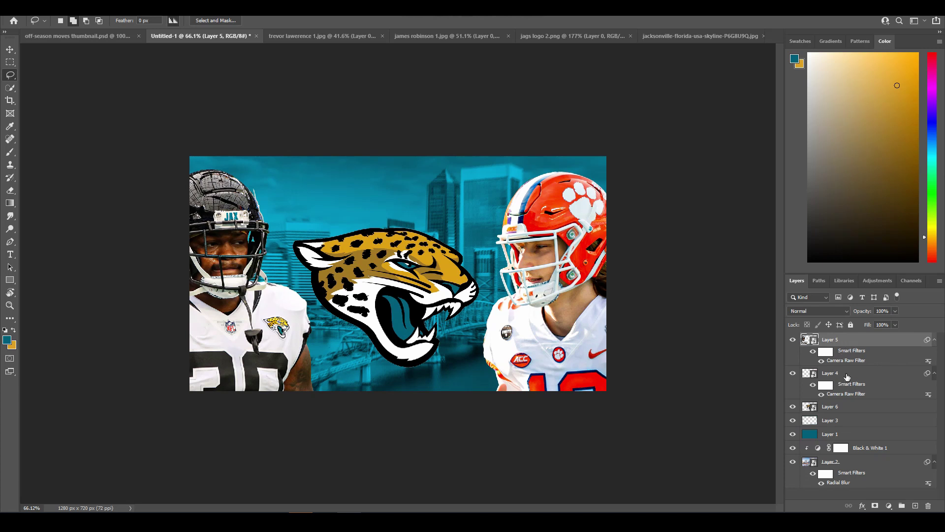
pyautogui.click(847, 374)
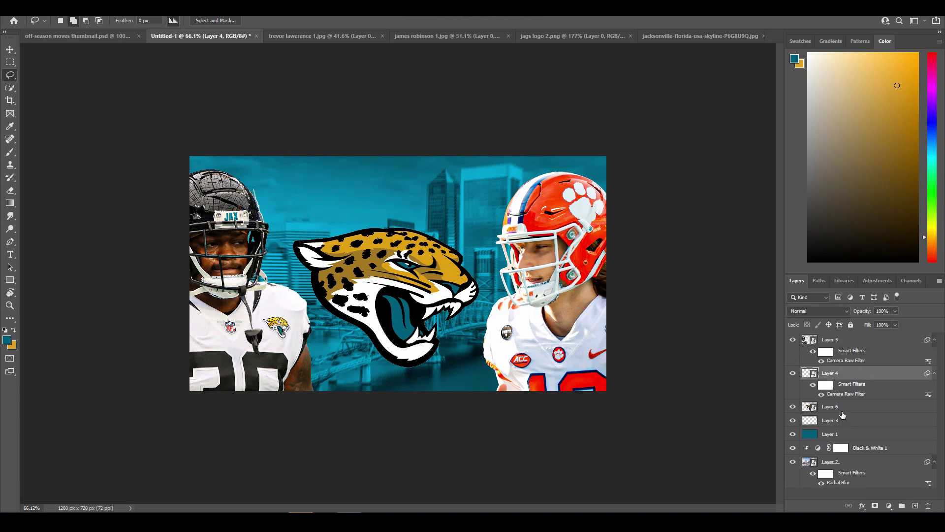
# Scale the Jaguars logo to 139.47% and move it behind the black-helmet player, centred at about X 281 px, Y 339 px
pyautogui.click(843, 412)
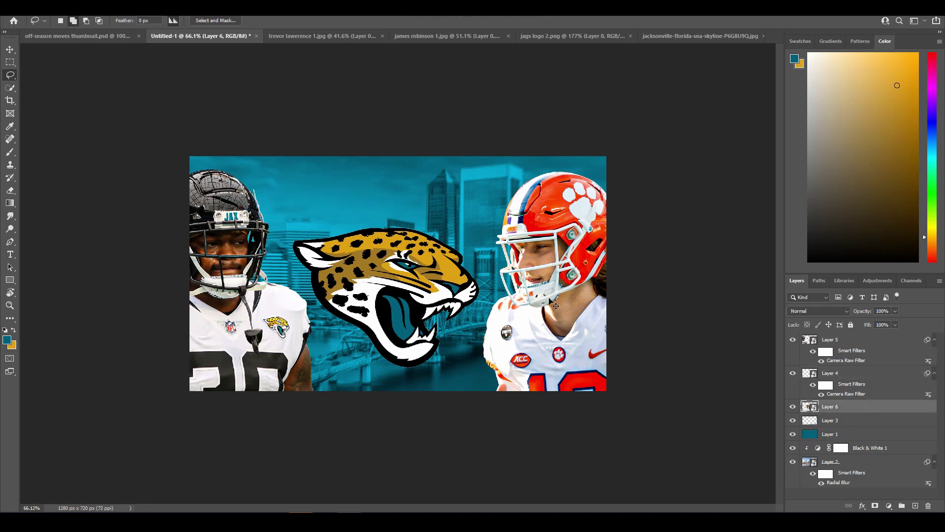
pyautogui.hotkey('ctrl', 't')
pyautogui.moveTo(478, 226); pyautogui.dragTo(552, 173)
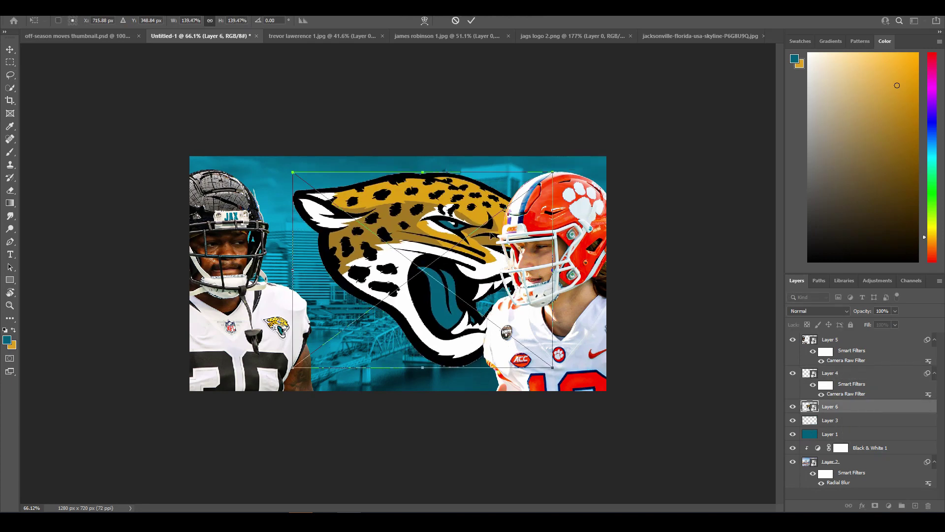
pyautogui.moveTo(462, 253); pyautogui.dragTo(319, 249)
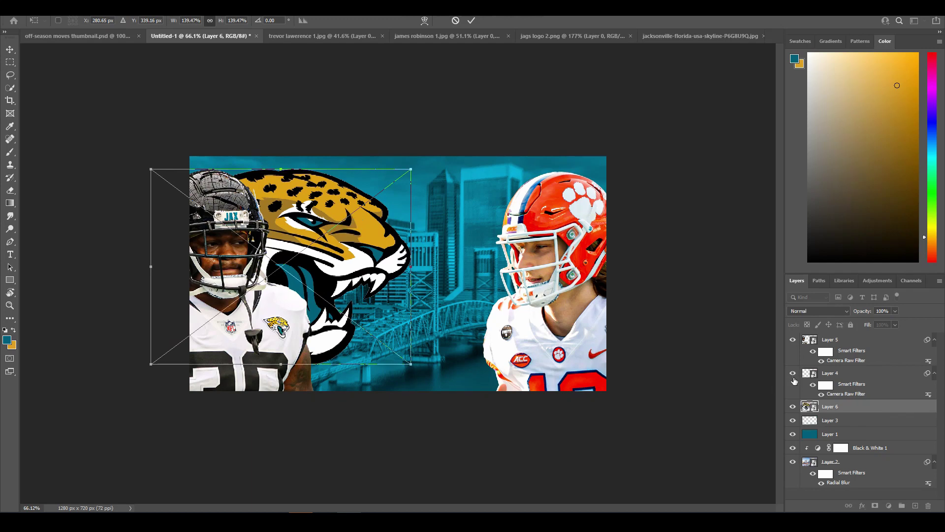
pyautogui.press('Return')
# Try the Darker Color blend mode on the Jaguars logo layer and inspect the logo up close
pyautogui.click(810, 311)
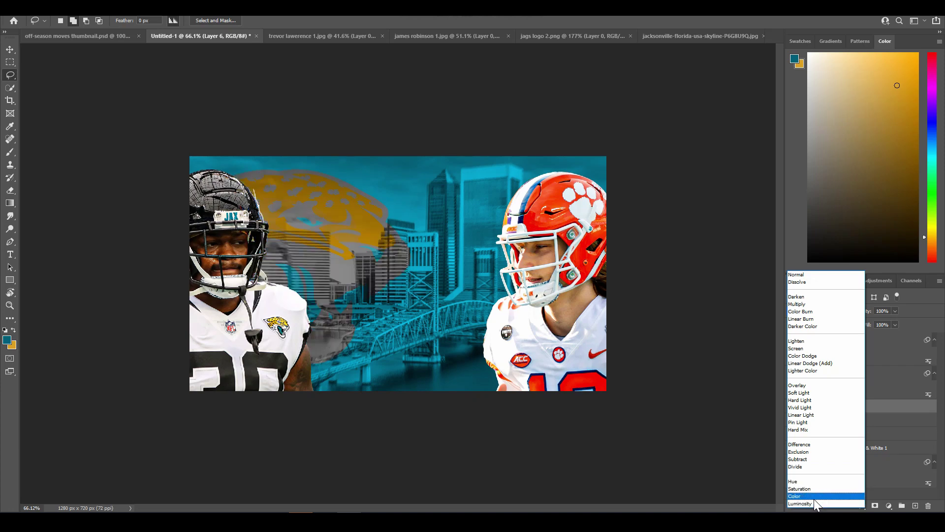
pyautogui.click(810, 326)
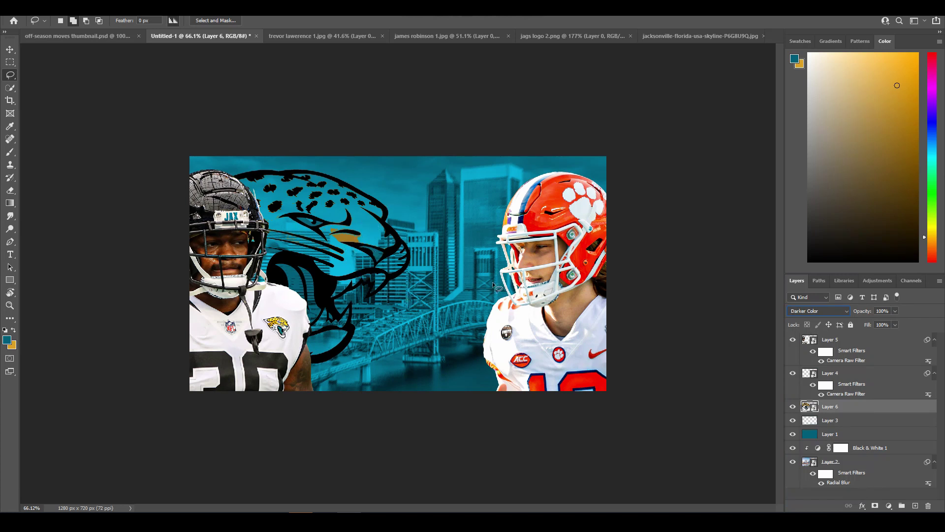
pyautogui.scroll(5, 332, 225)
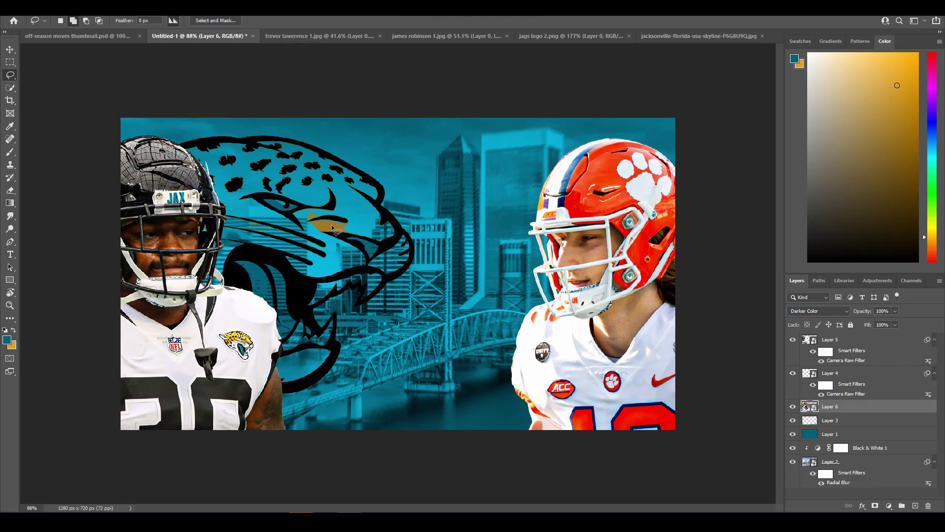
pyautogui.scroll(2, 286, 207)
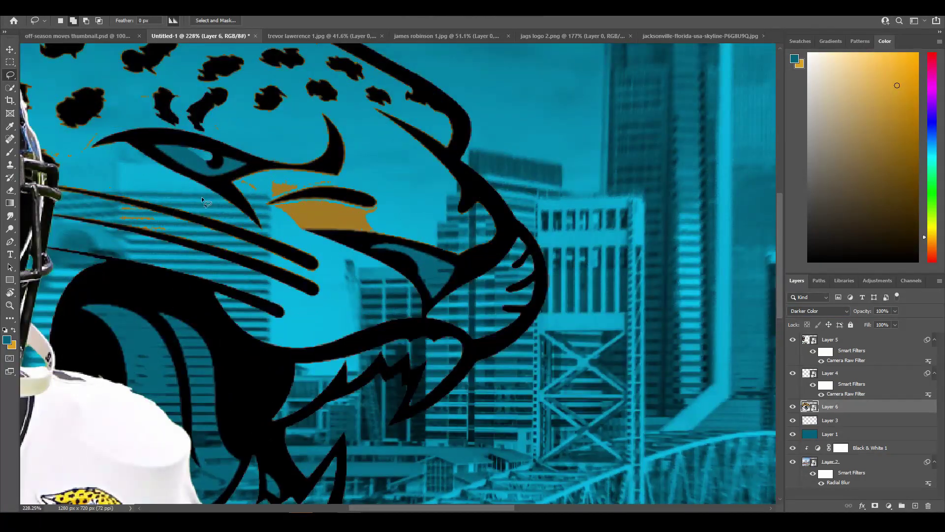
pyautogui.scroll(1, 201, 197)
pyautogui.scroll(-4, 284, 205)
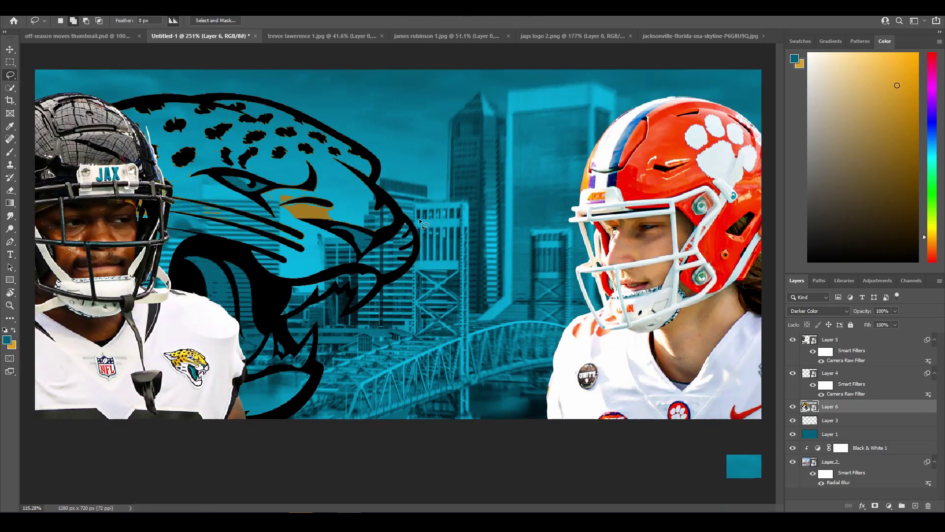
pyautogui.scroll(-1, 325, 221)
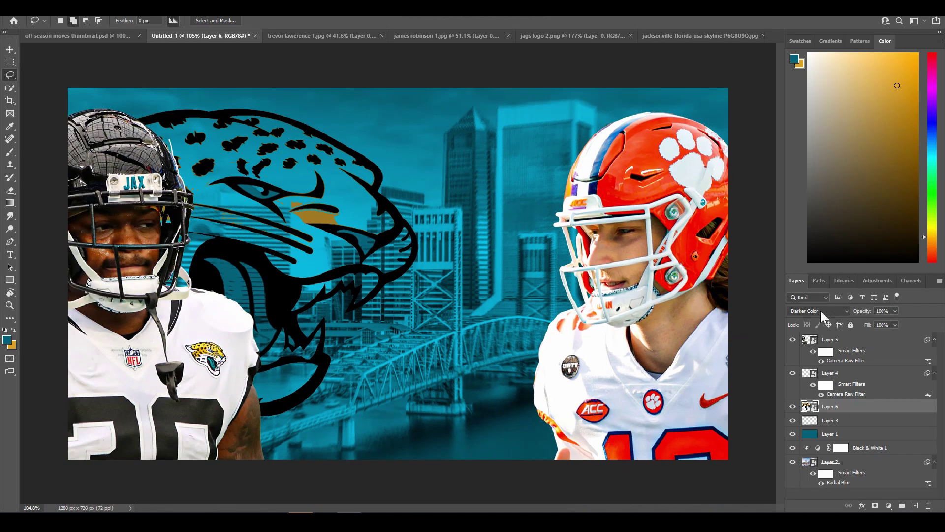
# Try the Saturation and Color blend modes on the Jaguars logo layer
pyautogui.click(820, 310)
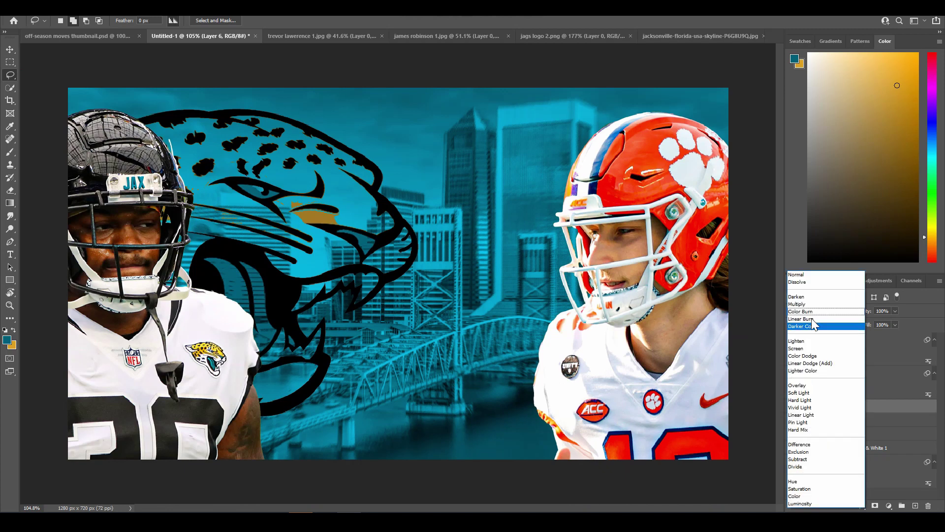
pyautogui.click(801, 489)
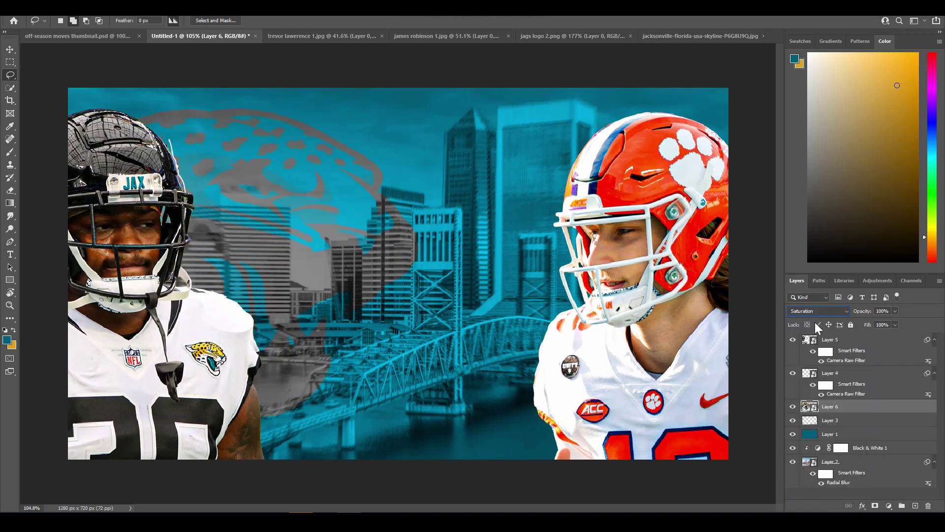
pyautogui.click(821, 315)
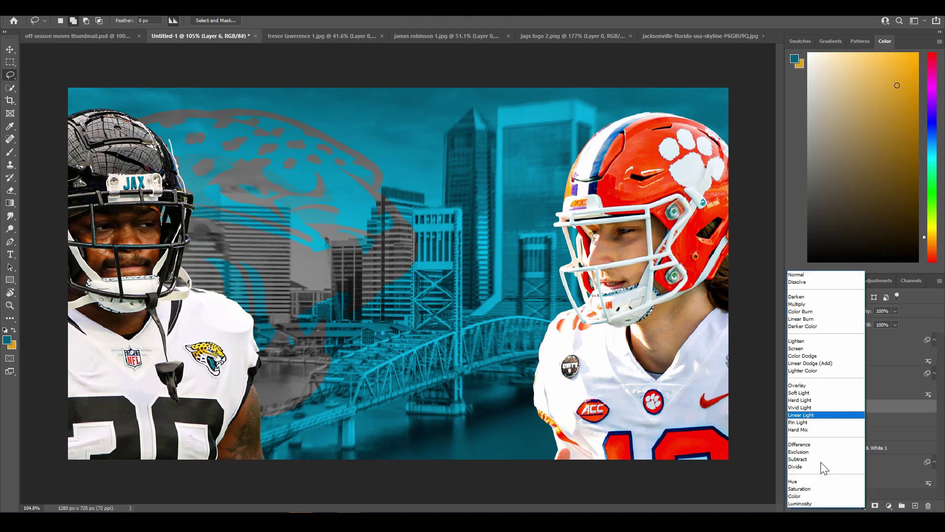
pyautogui.click(797, 496)
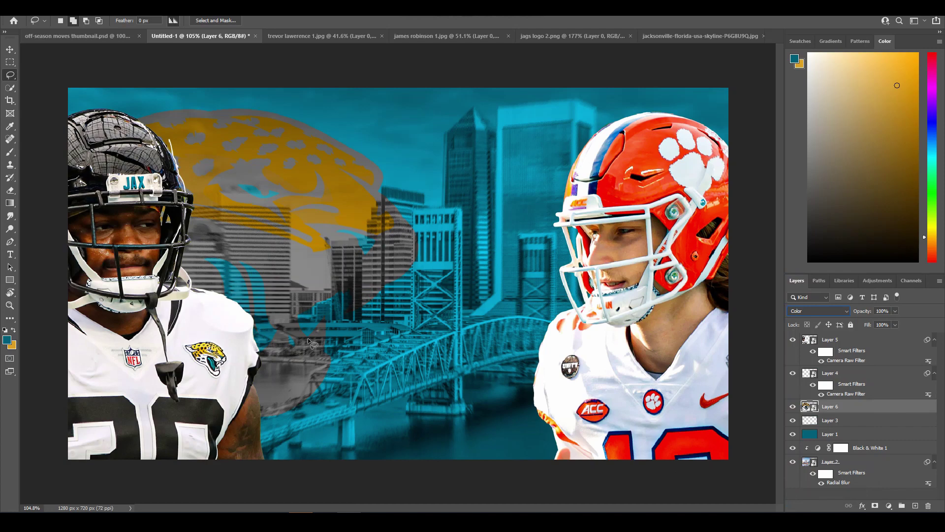
pyautogui.scroll(-5, 426, 207)
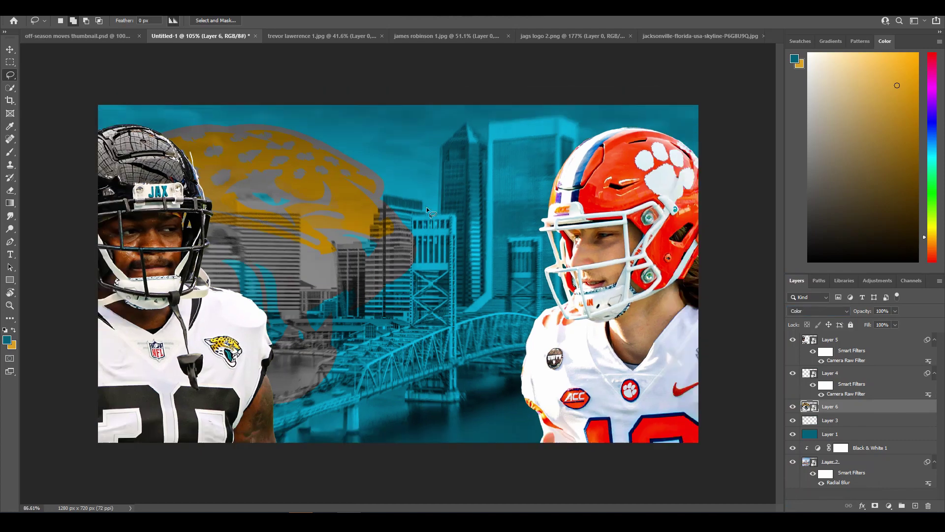
# Set the Jaguars logo layer's blend mode to Saturation and check how it sits against the skyline
pyautogui.click(800, 314)
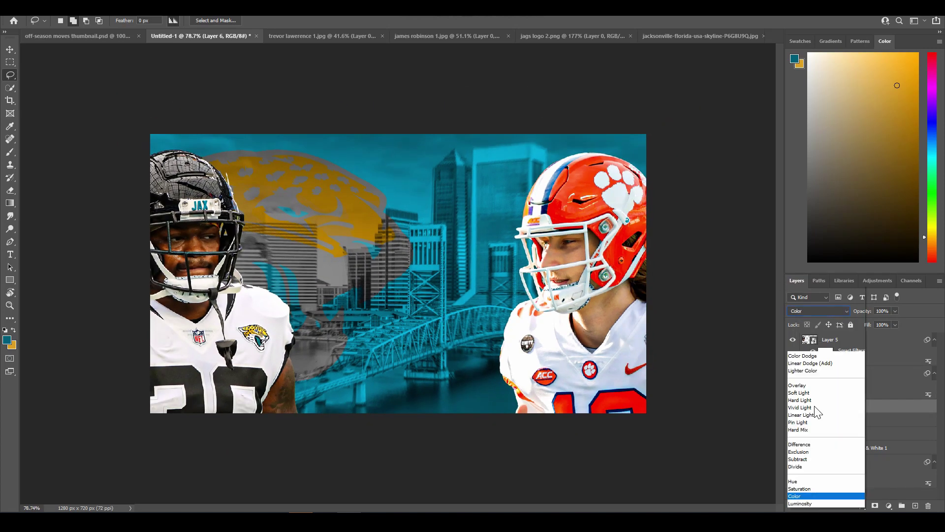
pyautogui.click(799, 489)
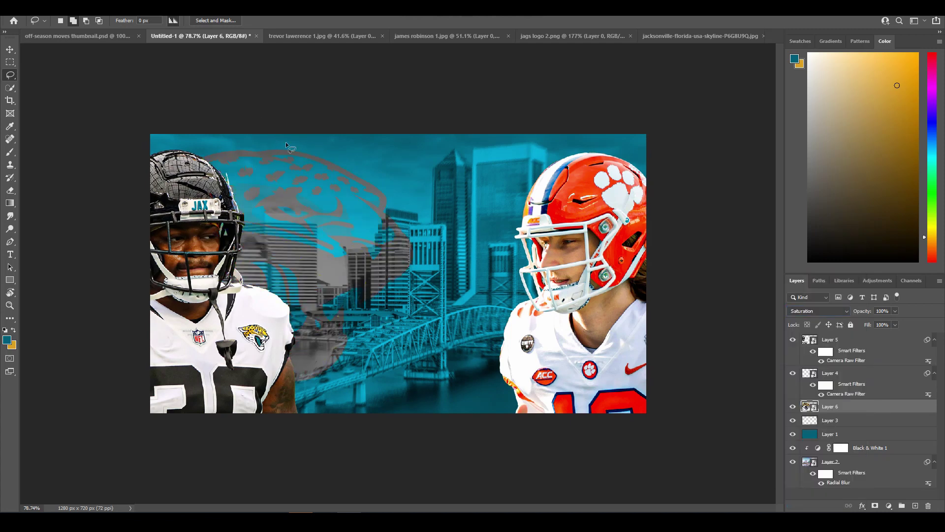
pyautogui.scroll(-2, 328, 207)
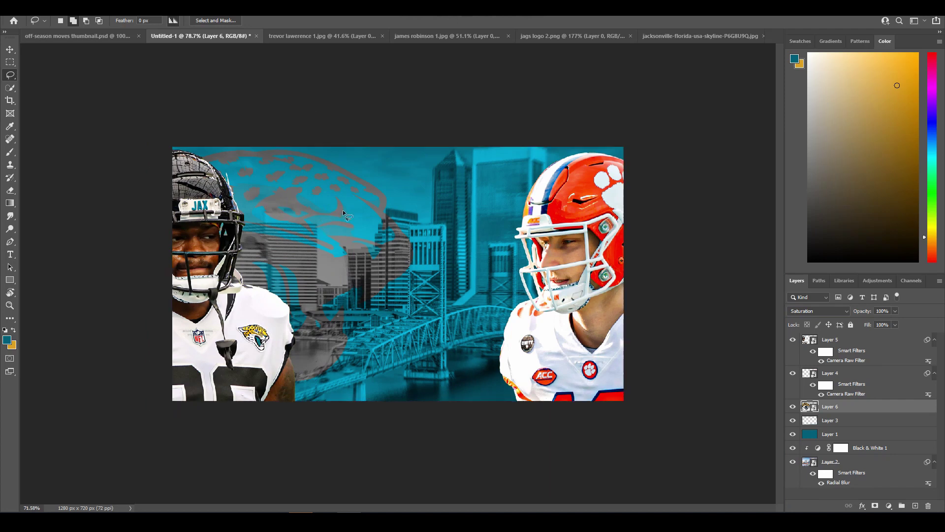
pyautogui.scroll(1, 384, 235)
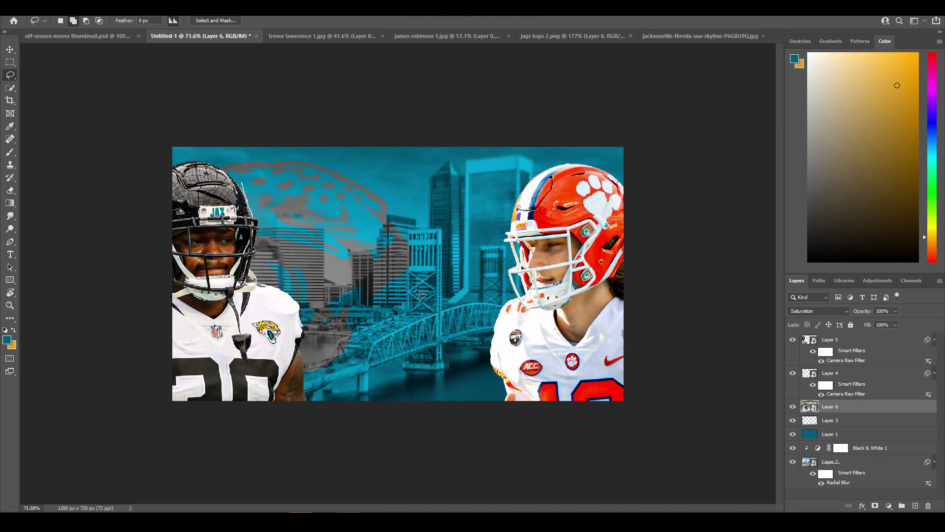
pyautogui.scroll(1, 460, 283)
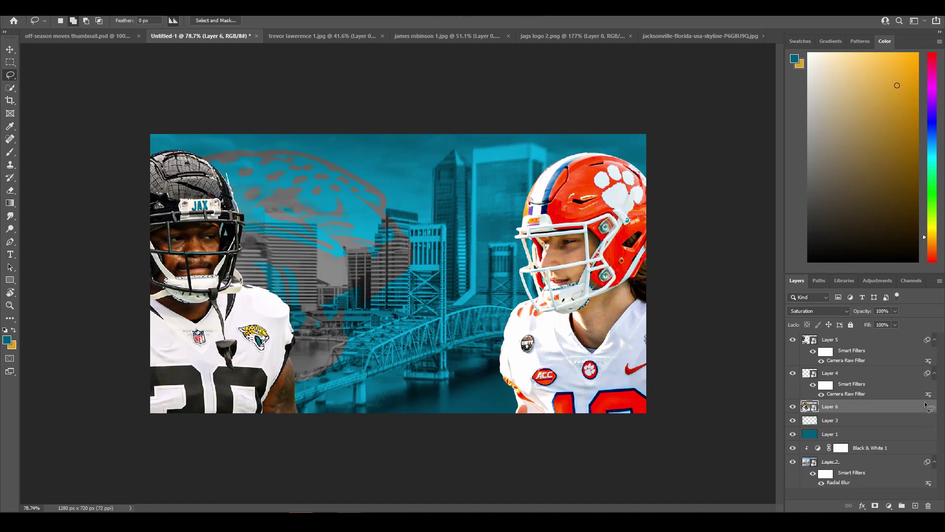
# Copy the "GIANTS OFF-SEASON MOVES" title from off-season moves thumbnail.psd into the Jaguars thumbnail above Layer 5, placed between the two players
pyautogui.click(881, 340)
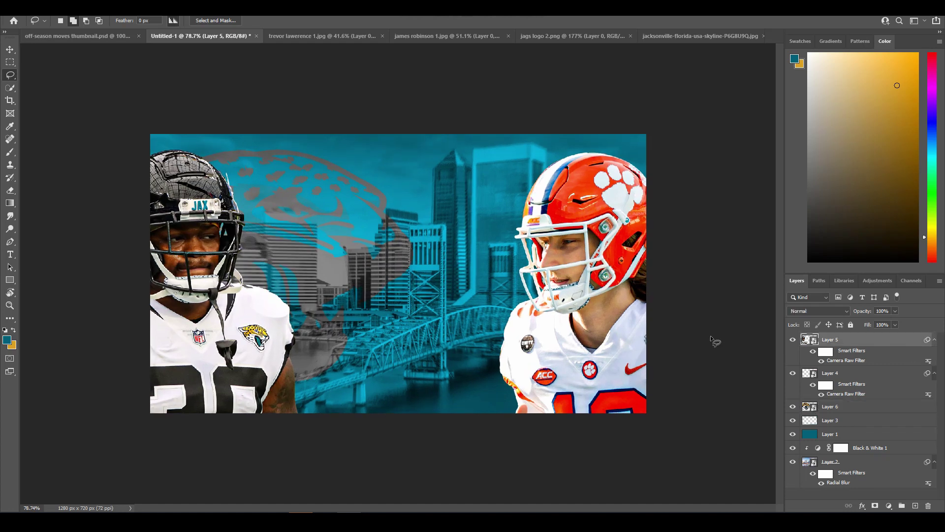
pyautogui.press('t')
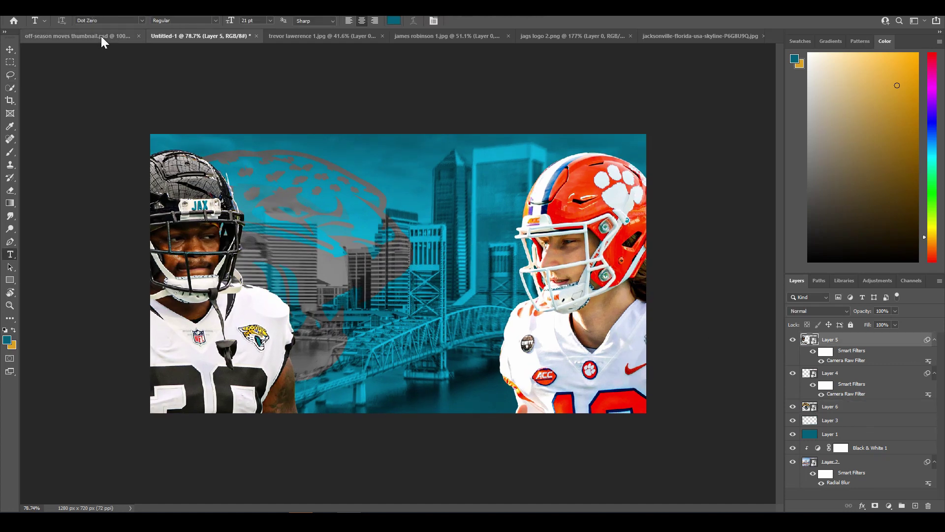
pyautogui.click(101, 37)
pyautogui.scroll(2, 840, 441)
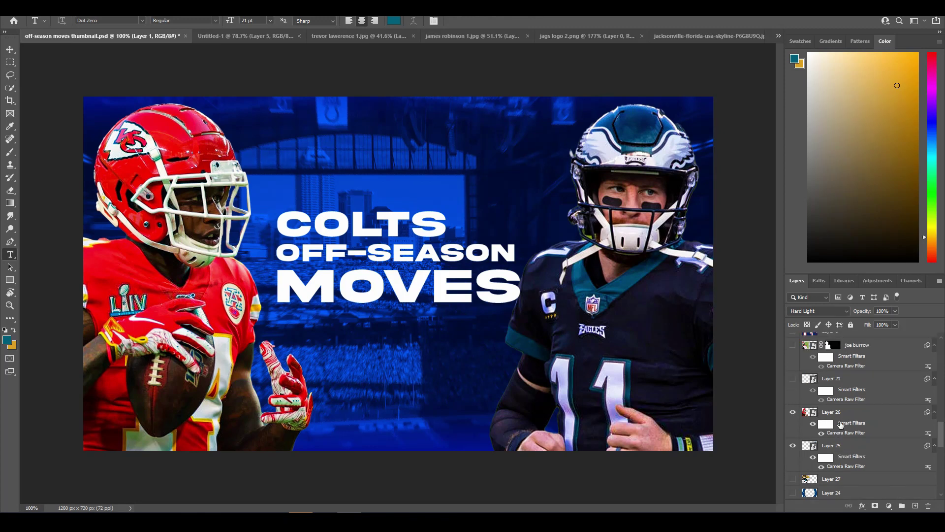
pyautogui.scroll(6, 847, 433)
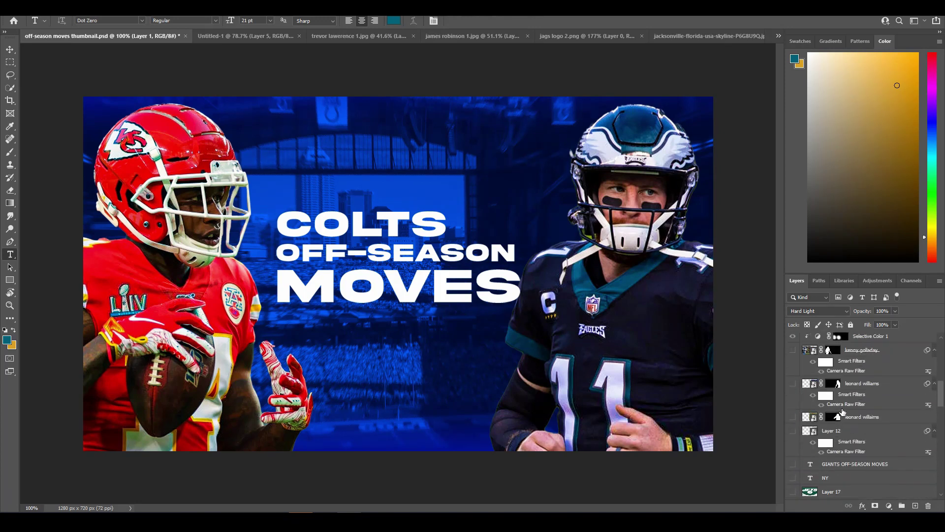
pyautogui.scroll(2, 847, 402)
pyautogui.moveTo(758, 410); pyautogui.dragTo(396, 277)
pyautogui.hotkey('ctrl', 't')
pyautogui.press('Return')
# Set the Type tool's font to Akira Expanded Super Bold in the Jaguars thumbnail document
pyautogui.press('t')
pyautogui.scroll(3, 665, 278)
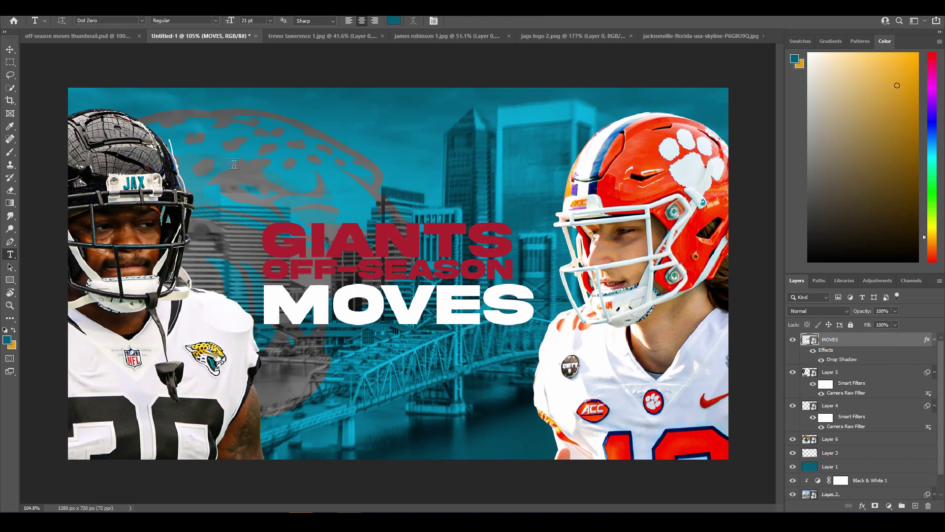
pyautogui.click(142, 20)
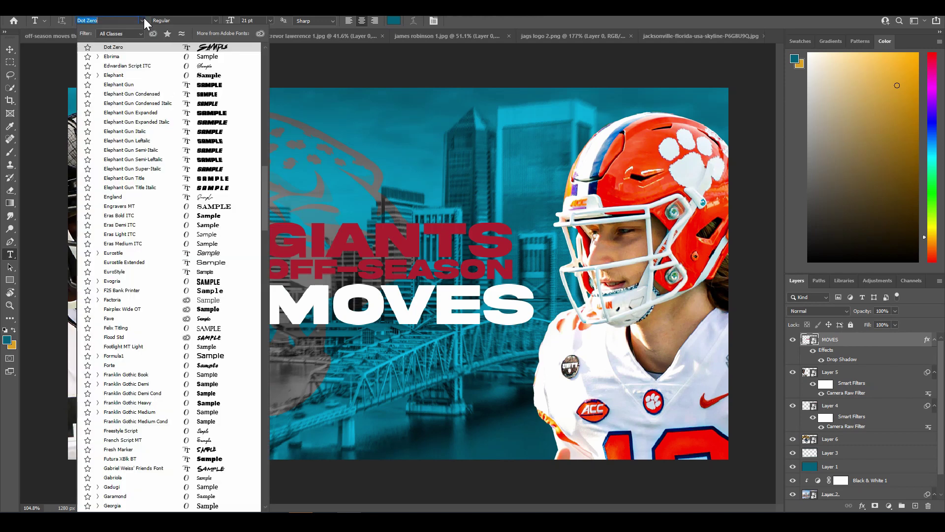
pyautogui.write('aki')
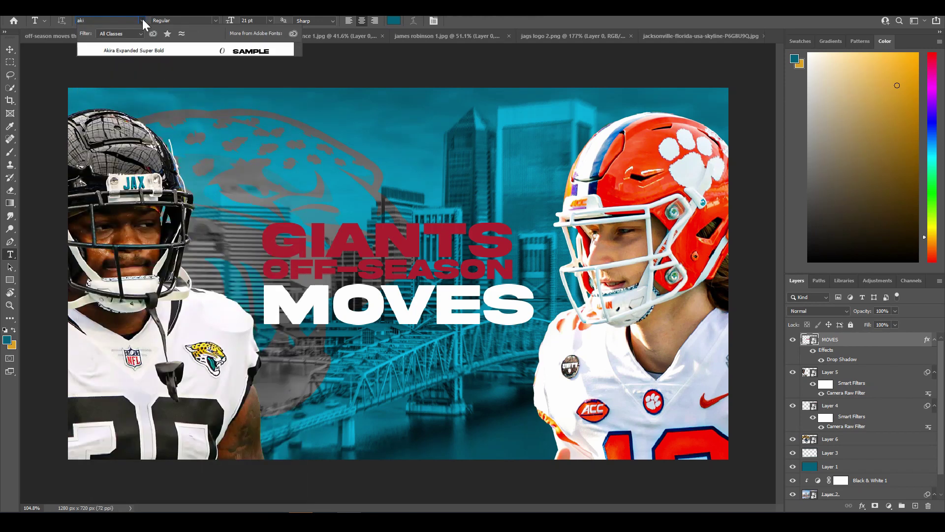
pyautogui.click(150, 47)
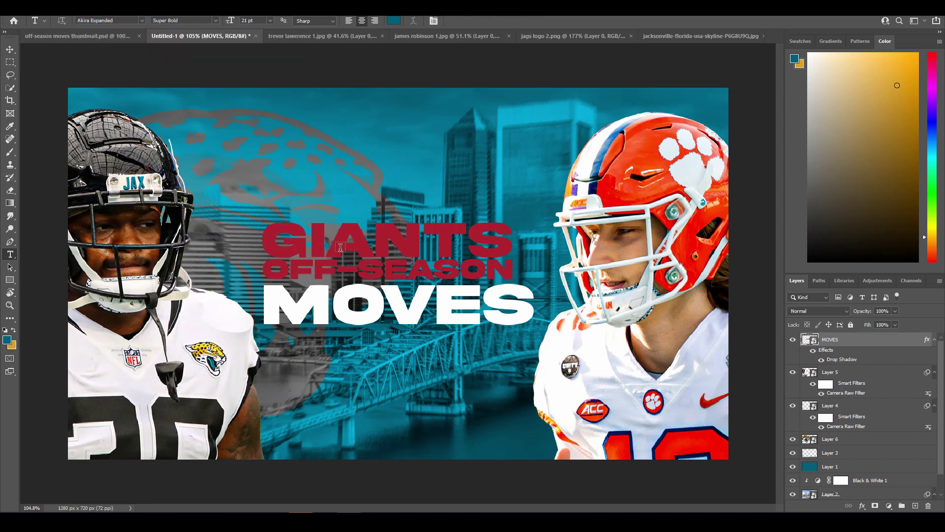
pyautogui.moveTo(257, 222); pyautogui.dragTo(262, 217)
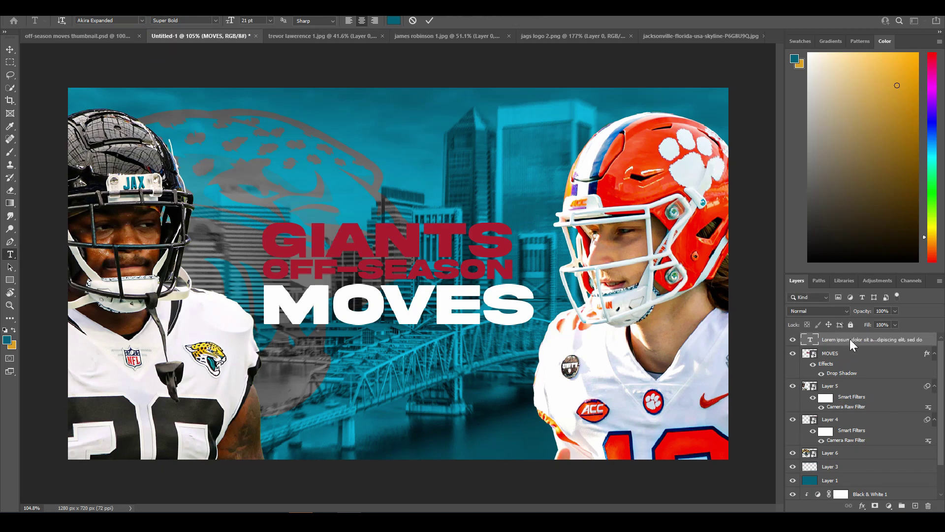
pyautogui.rightClick(850, 340)
pyautogui.click(744, 149)
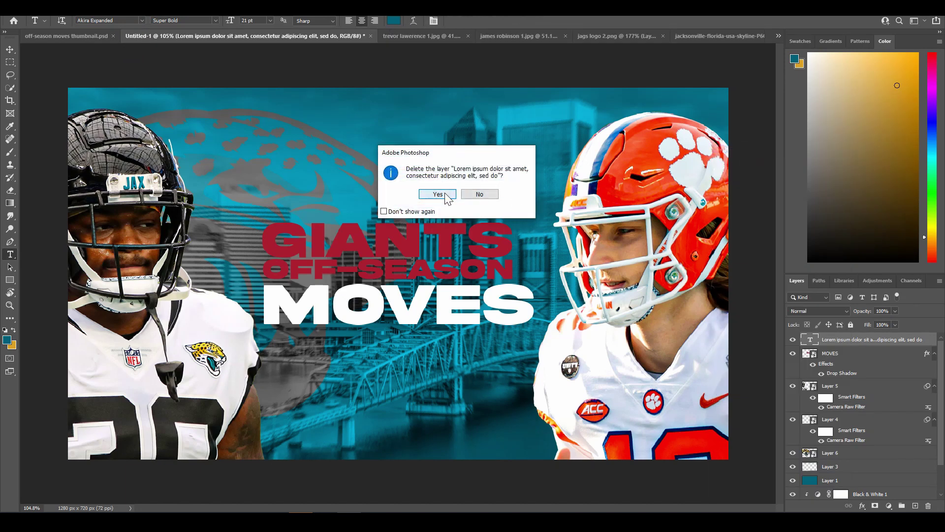
pyautogui.click(446, 196)
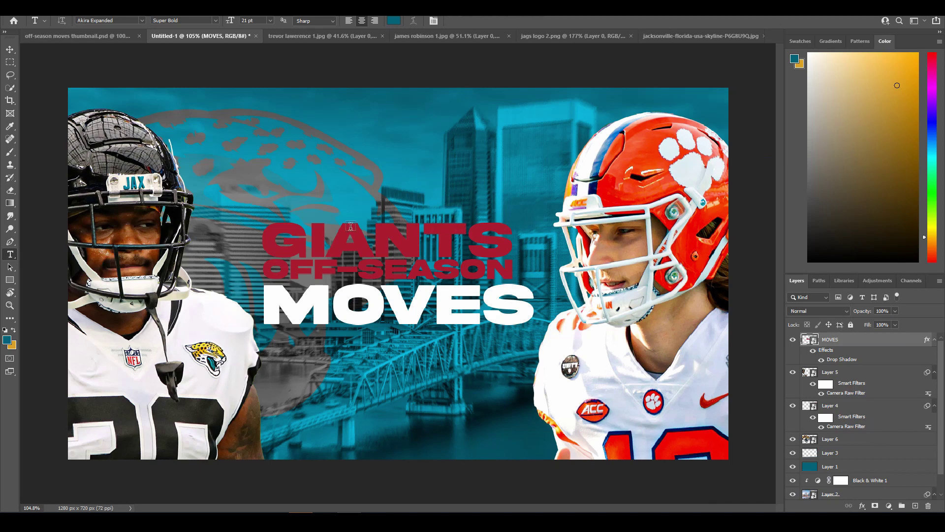
# Add a new text line reading "JAGUARS" over the word "GIANTS" in the pasted title
pyautogui.click(336, 240)
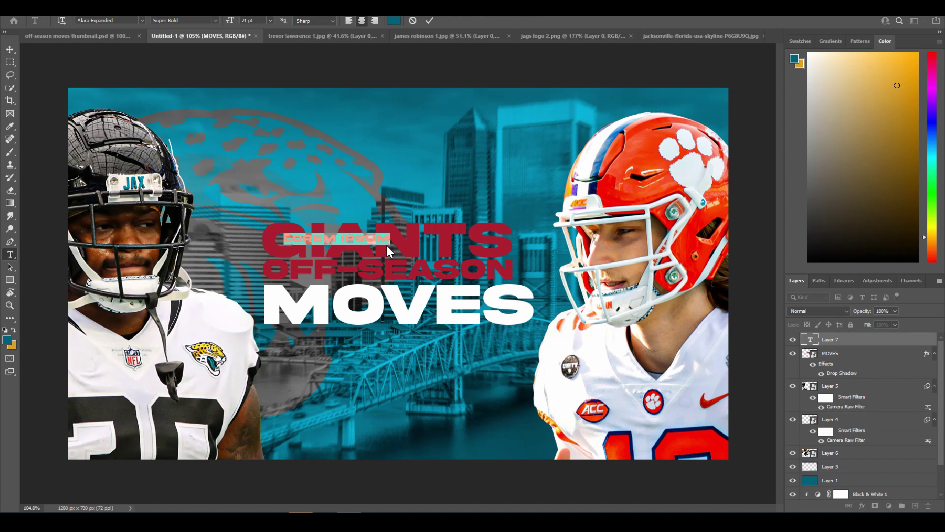
pyautogui.write('JAG')
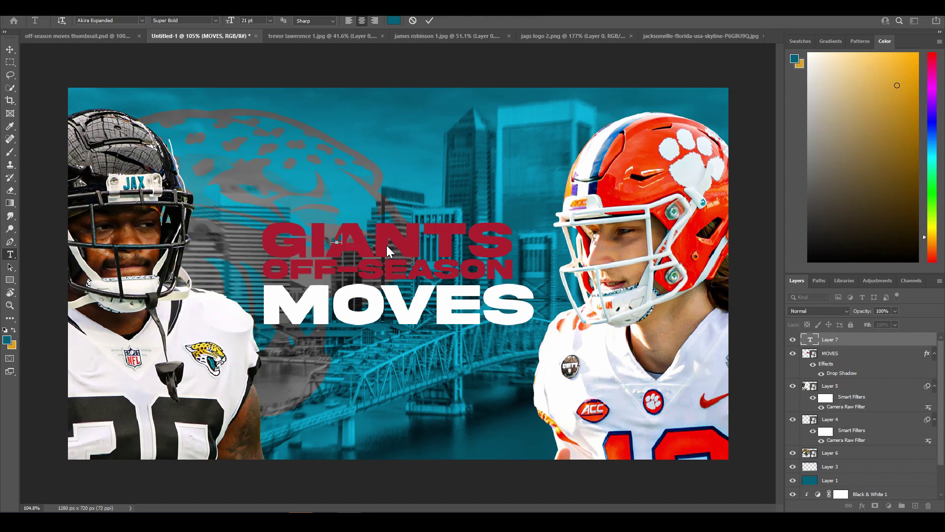
pyautogui.write('UARS')
# Enlarge the "JAGUARS" text to 73 pt and place it directly over the word "GIANTS"
pyautogui.moveTo(387, 247); pyautogui.dragTo(263, 235)
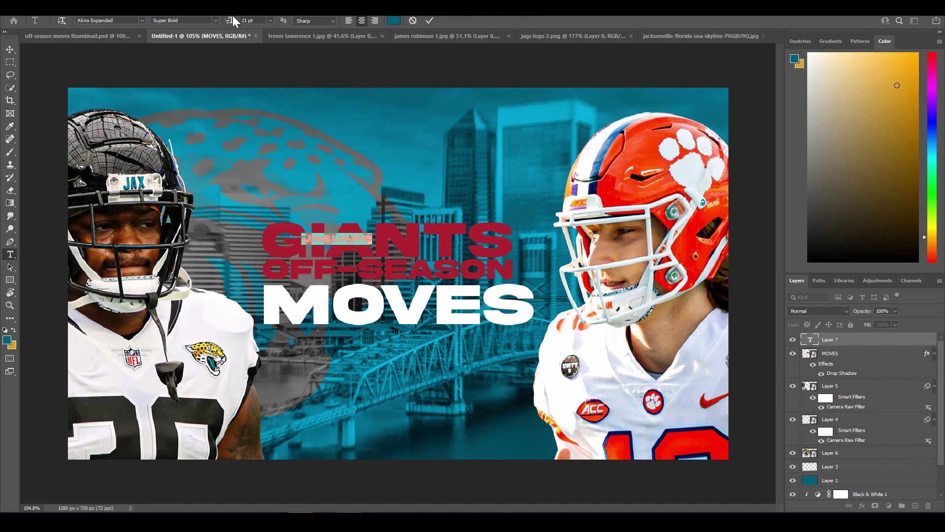
pyautogui.click(264, 22)
pyautogui.write('96')
pyautogui.press('Return')
pyautogui.write('68')
pyautogui.press('Return')
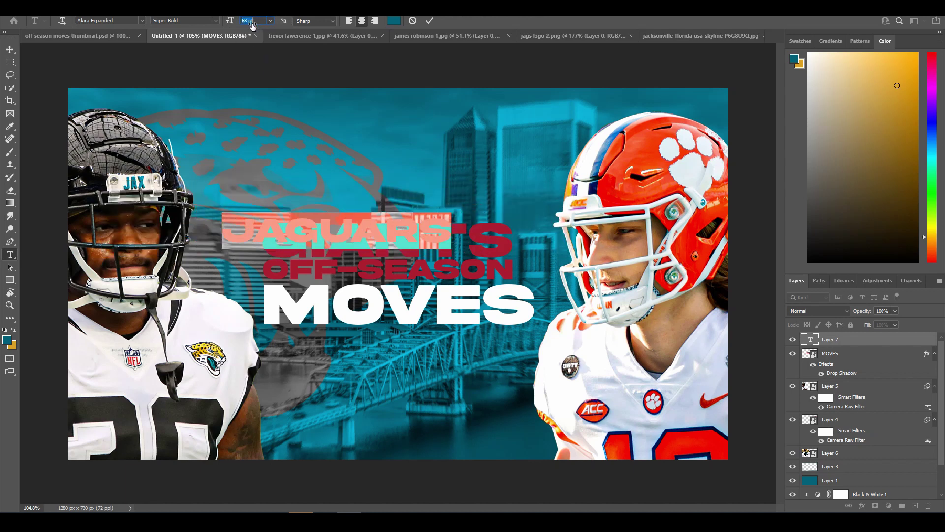
pyautogui.moveTo(436, 269); pyautogui.dragTo(481, 280)
pyautogui.moveTo(231, 22); pyautogui.dragTo(234, 23)
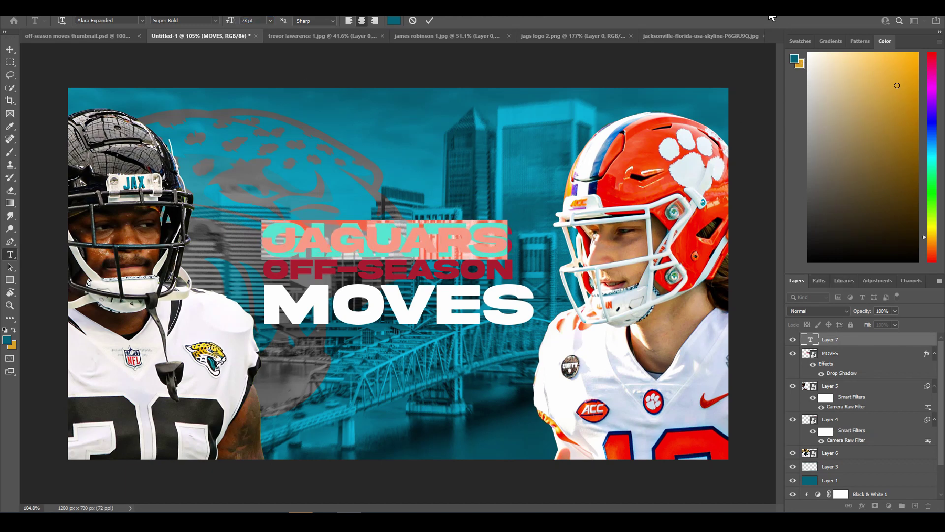
# Recolor the "JAGUARS" text with the gold background color d7a22a
pyautogui.click(801, 62)
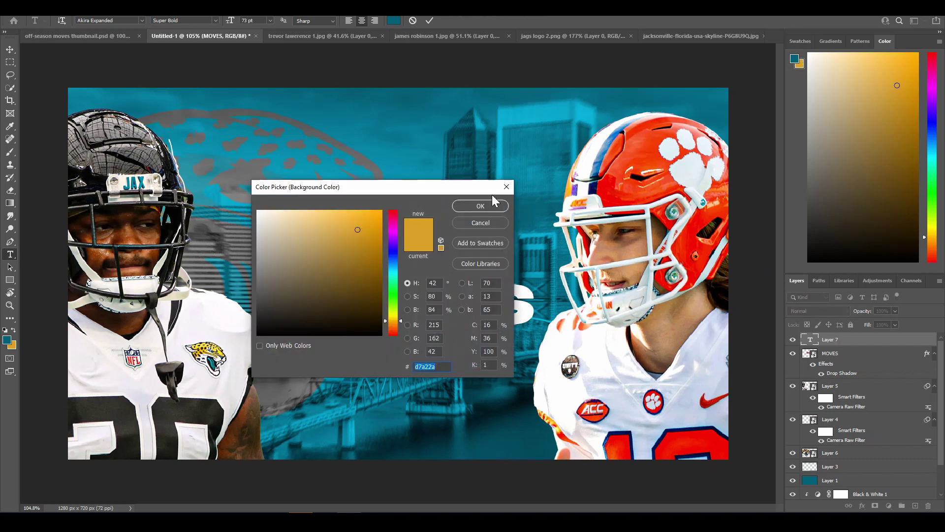
pyautogui.click(480, 206)
pyautogui.click(838, 343)
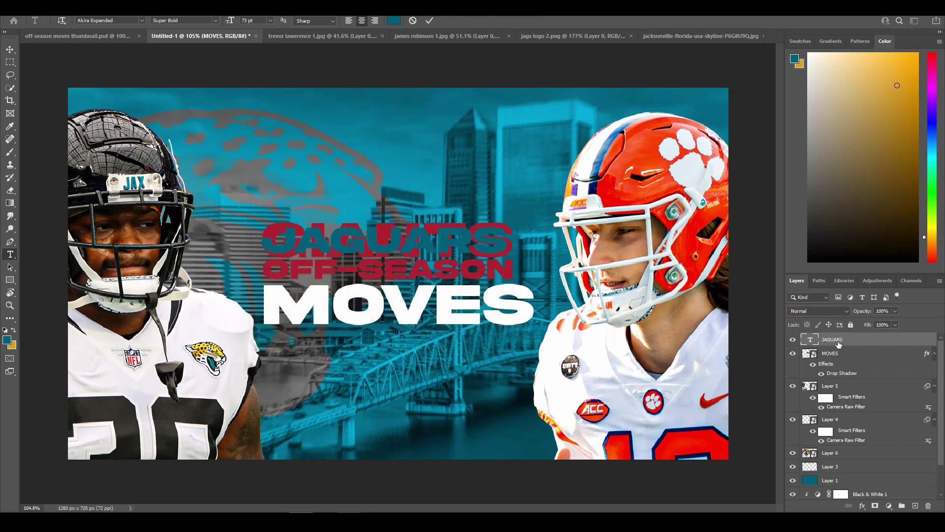
pyautogui.doubleClick(807, 340)
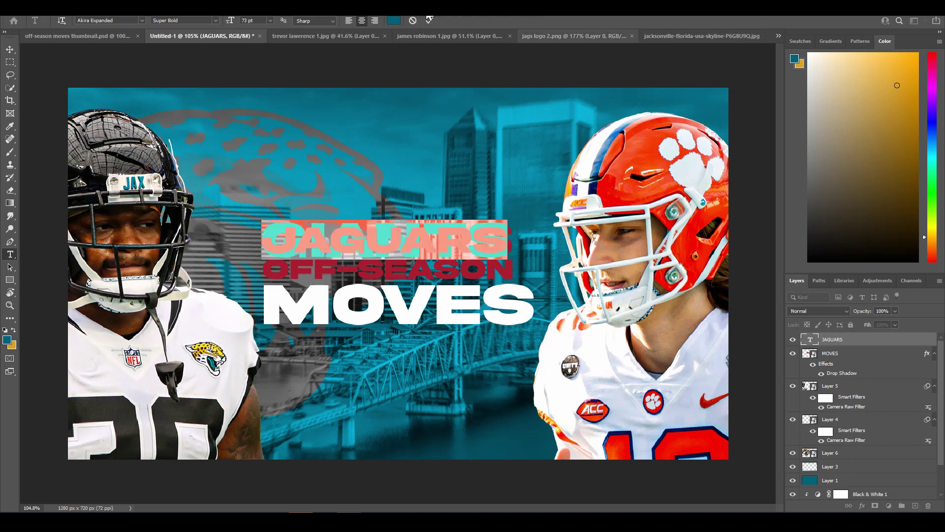
pyautogui.click(394, 21)
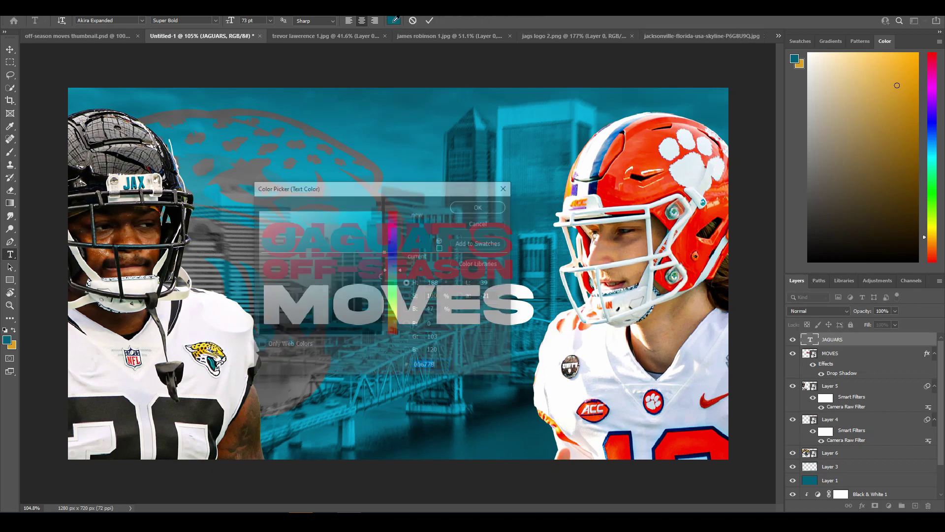
pyautogui.click(803, 66)
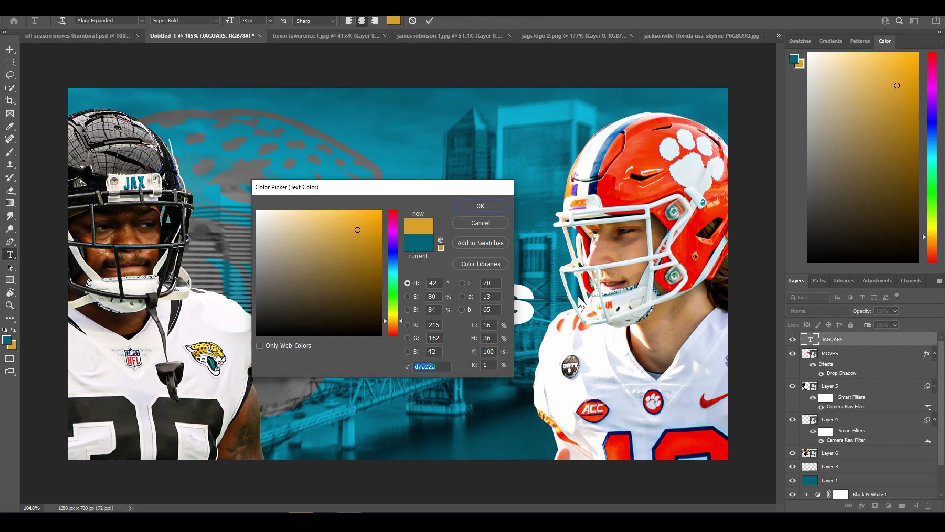
pyautogui.press('Return')
pyautogui.click(362, 263)
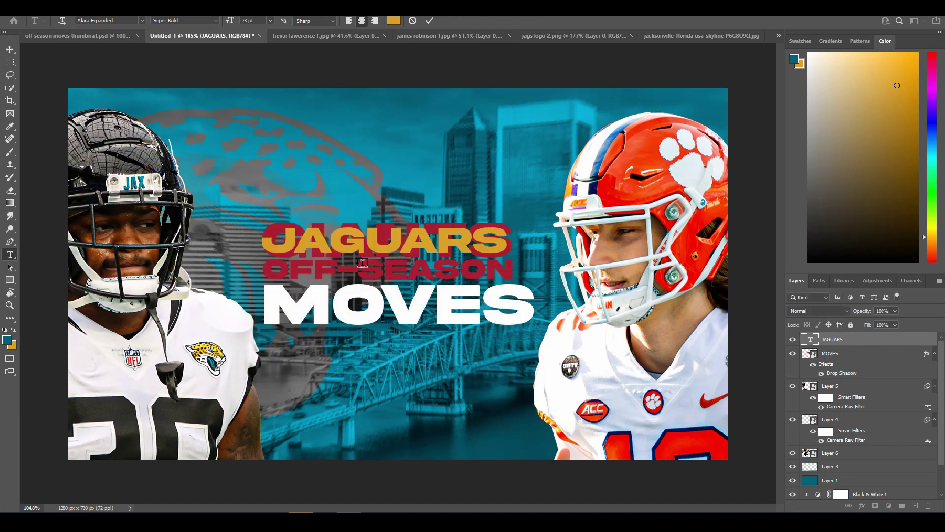
pyautogui.hotkey('ctrl', 'Return')
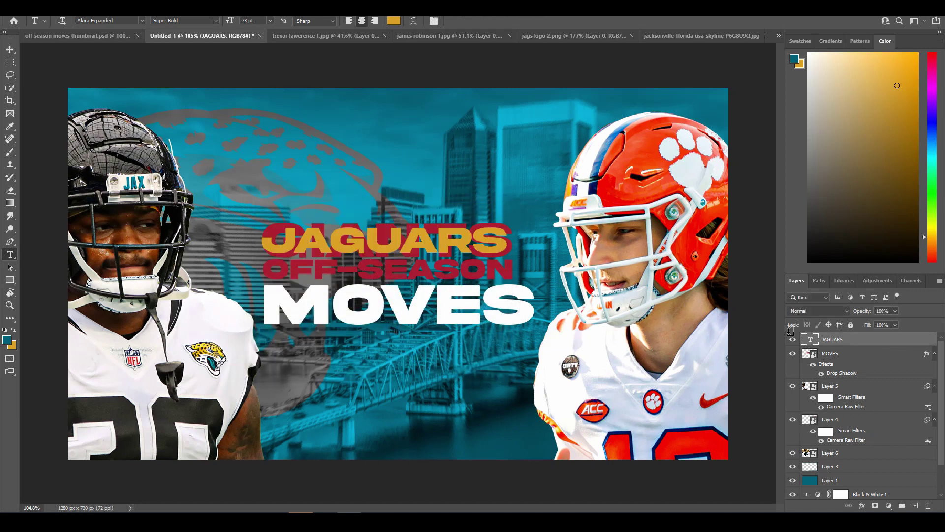
# Add a separate gold text line reading "OFF-SEASON" near the word "MOVES"
pyautogui.click(387, 268)
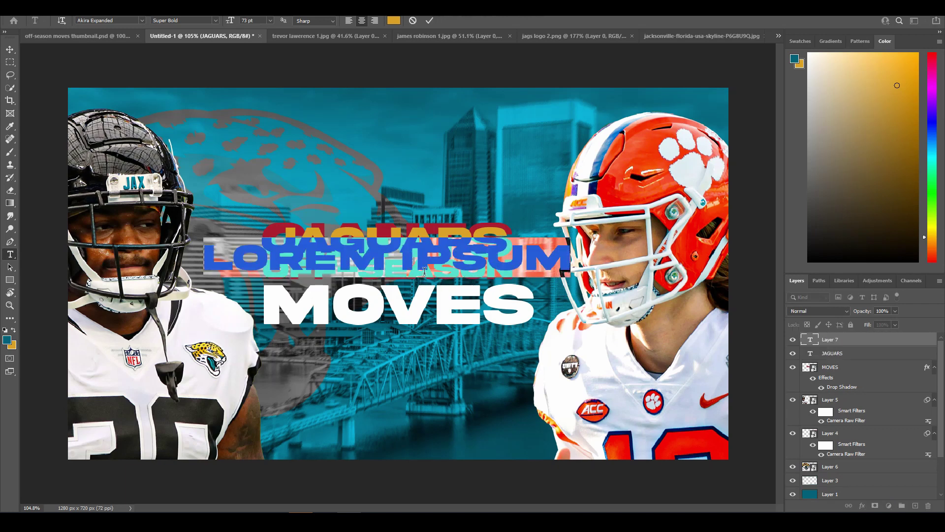
pyautogui.moveTo(433, 322); pyautogui.dragTo(470, 391)
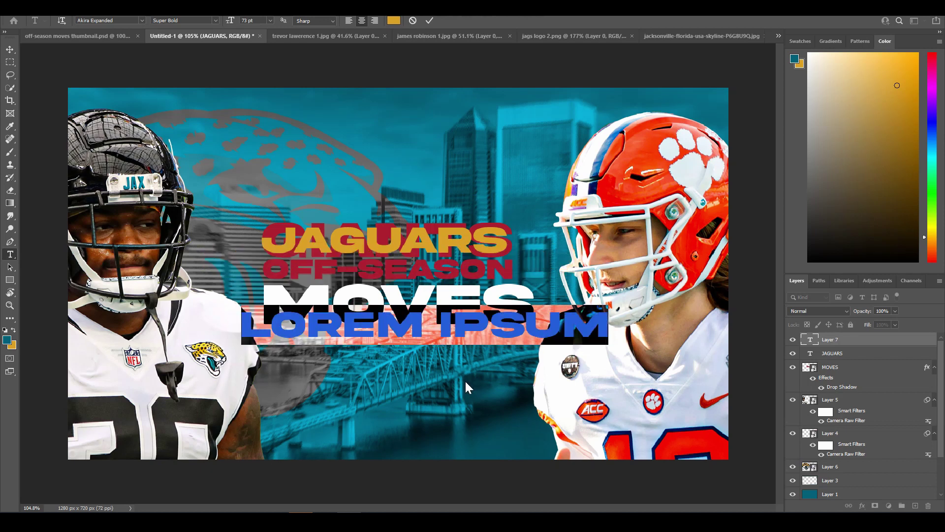
pyautogui.write('OF')
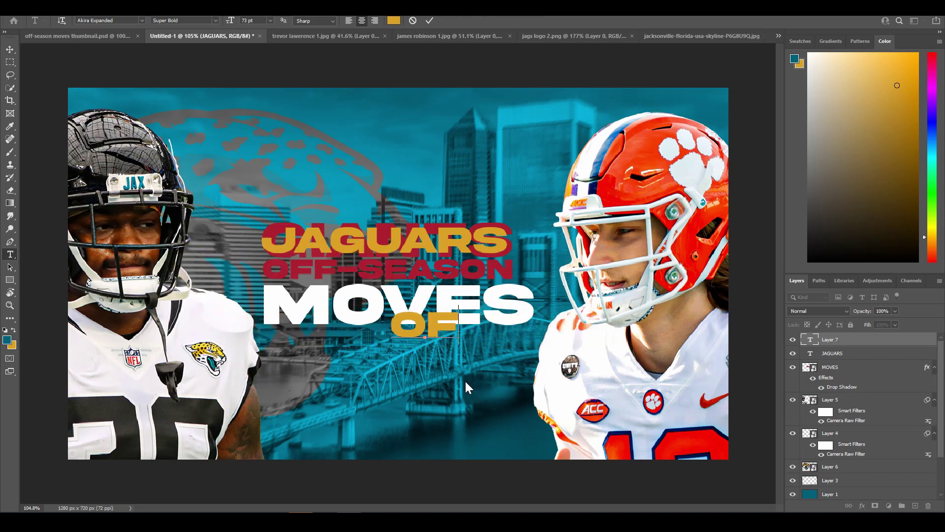
pyautogui.write('F-')
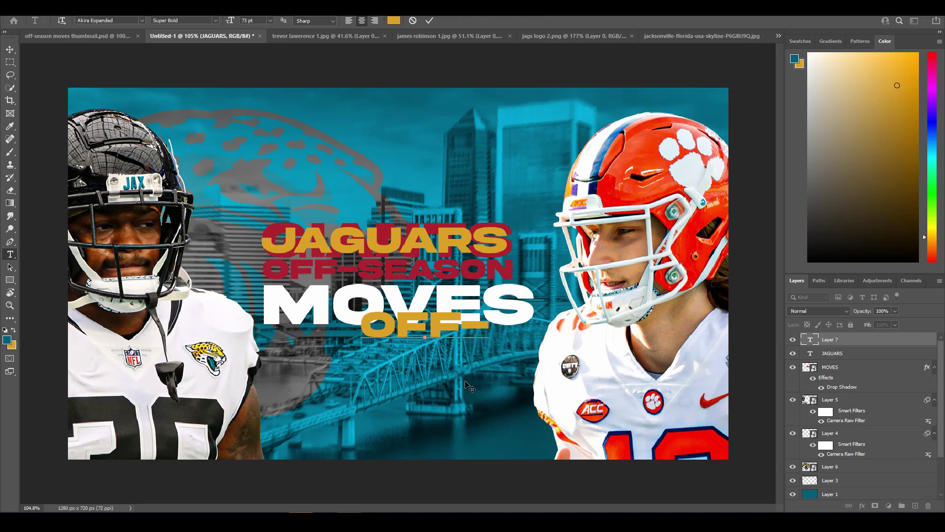
pyautogui.write('SEAS')
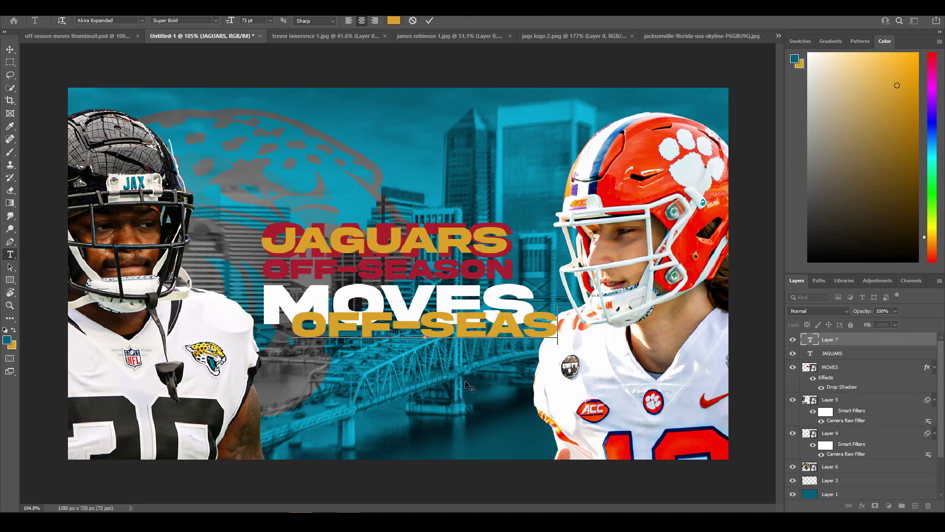
pyautogui.write('ON')
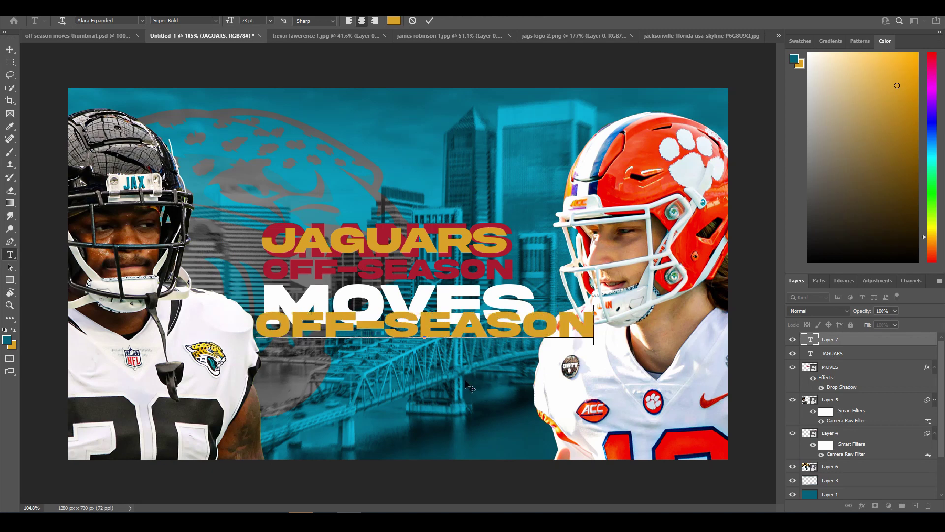
# Reduce the new "OFF-SEASON" text to 55 pt and align it over the old red "OFF-SEASON" line
pyautogui.moveTo(589, 321); pyautogui.dragTo(236, 294)
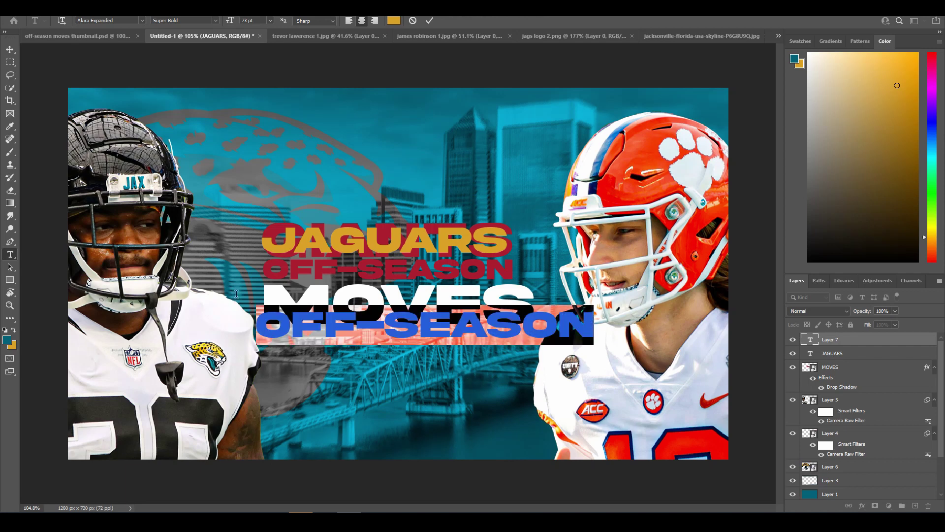
pyautogui.moveTo(231, 21); pyautogui.dragTo(225, 24)
pyautogui.moveTo(435, 383); pyautogui.dragTo(416, 334)
pyautogui.moveTo(230, 21); pyautogui.dragTo(225, 26)
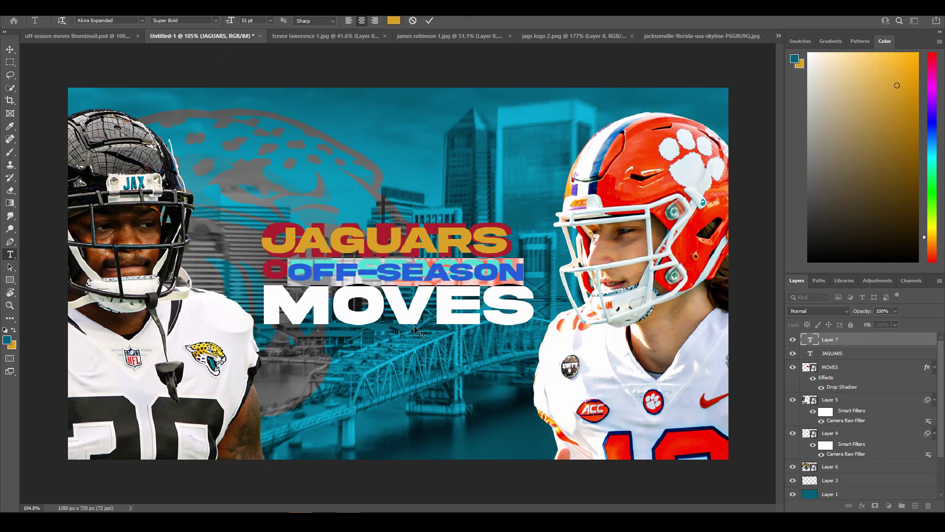
pyautogui.moveTo(419, 330); pyautogui.dragTo(409, 325)
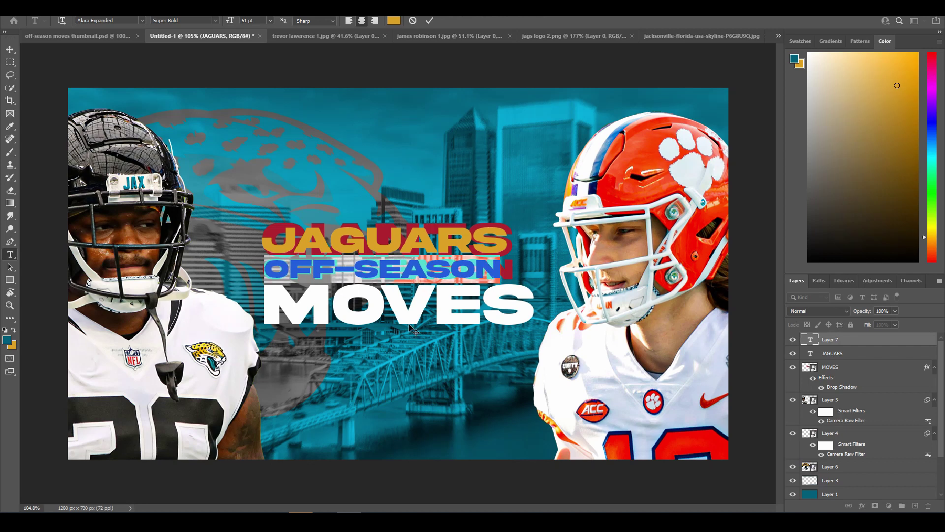
pyautogui.moveTo(236, 23); pyautogui.dragTo(233, 25)
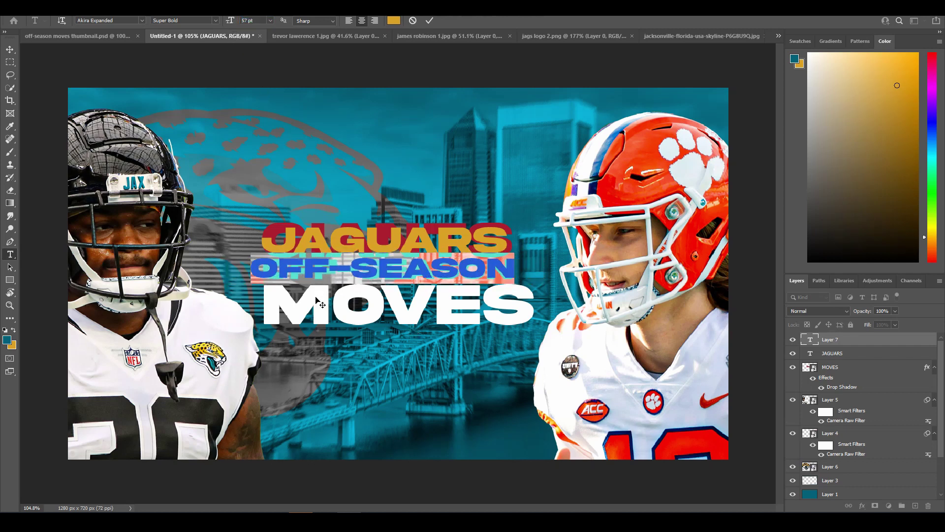
pyautogui.moveTo(317, 303); pyautogui.dragTo(326, 303)
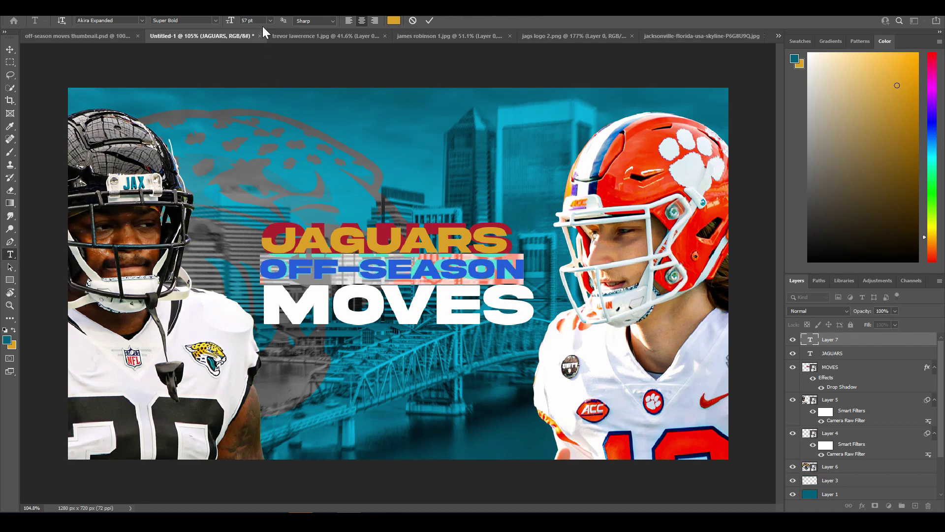
pyautogui.moveTo(230, 22); pyautogui.dragTo(232, 25)
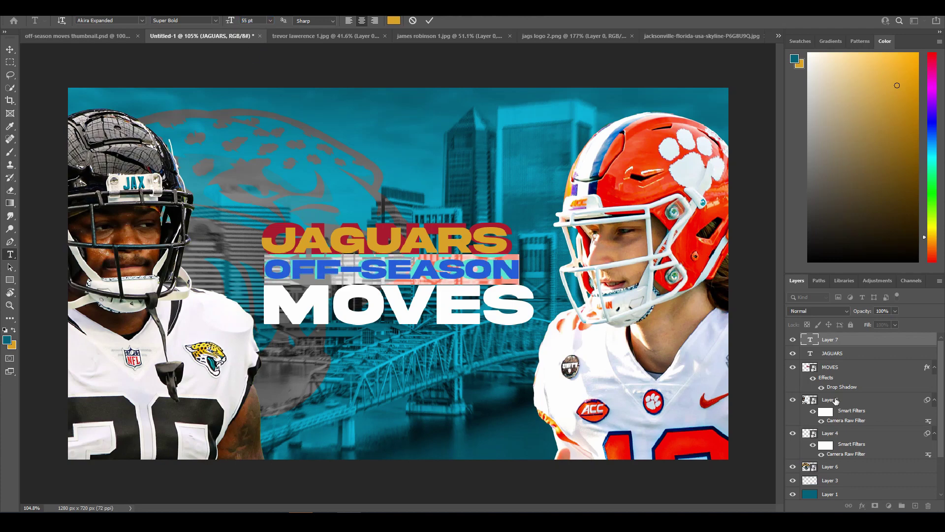
pyautogui.click(849, 343)
# Add a separate gold text line reading "MOVES" over the white word "MOVES"
pyautogui.scroll(1, 398, 270)
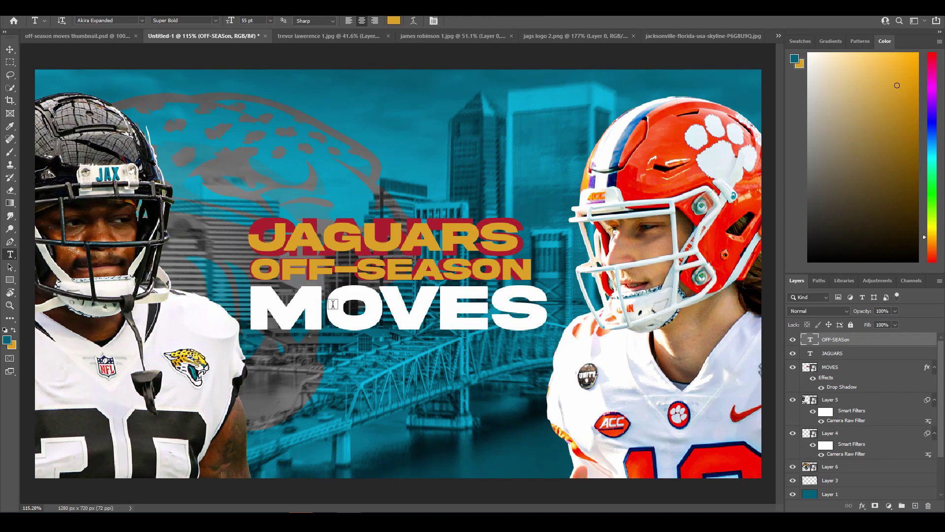
pyautogui.click(339, 305)
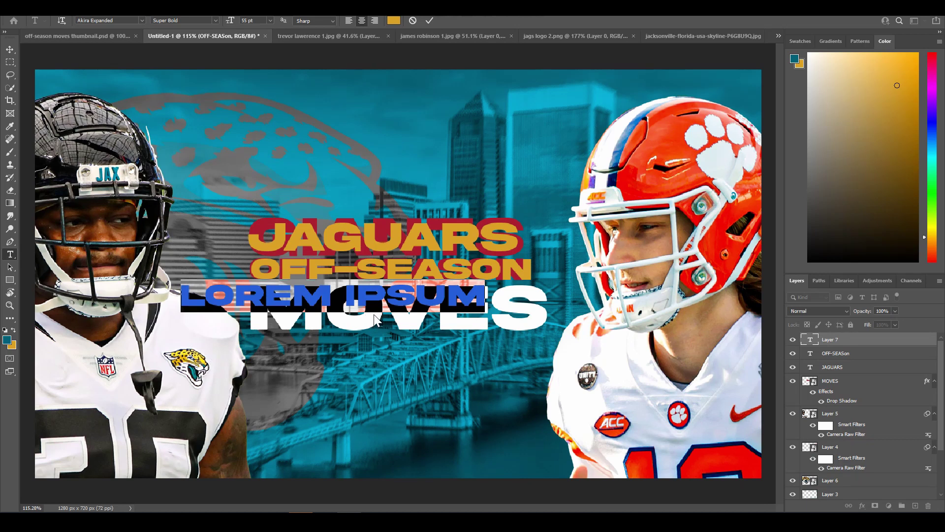
pyautogui.write('M')
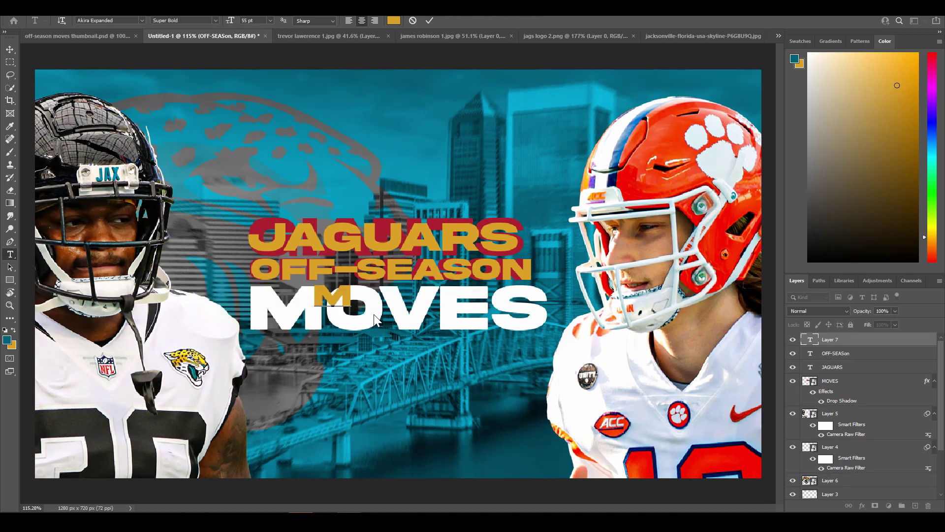
pyautogui.write('OVES')
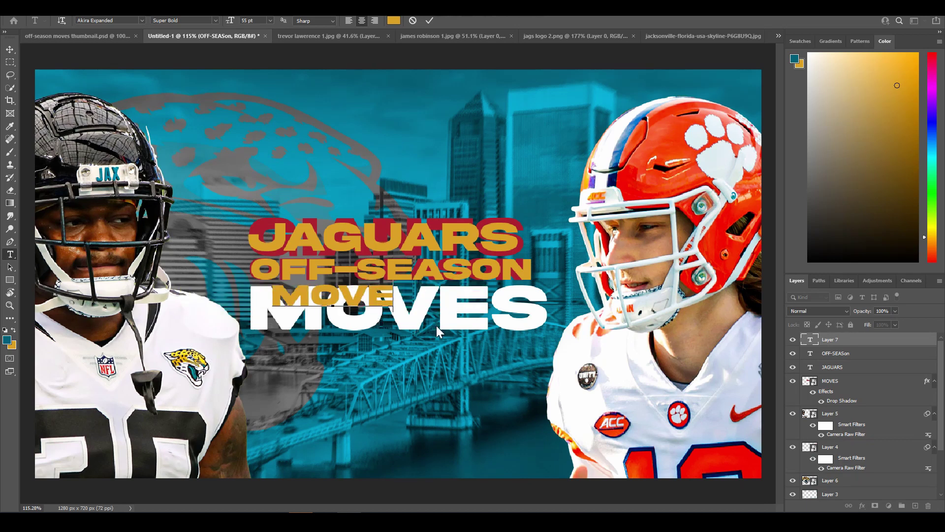
# Enlarge the new "MOVES" text to 109 pt and align it exactly over the white "MOVES"
pyautogui.hotkey('shift', 'Left')
pyautogui.hotkey('shift', 'Left')
pyautogui.hotkey('shift', 'Left')
pyautogui.hotkey('shift', 'Left')
pyautogui.hotkey('shift', 'Left')
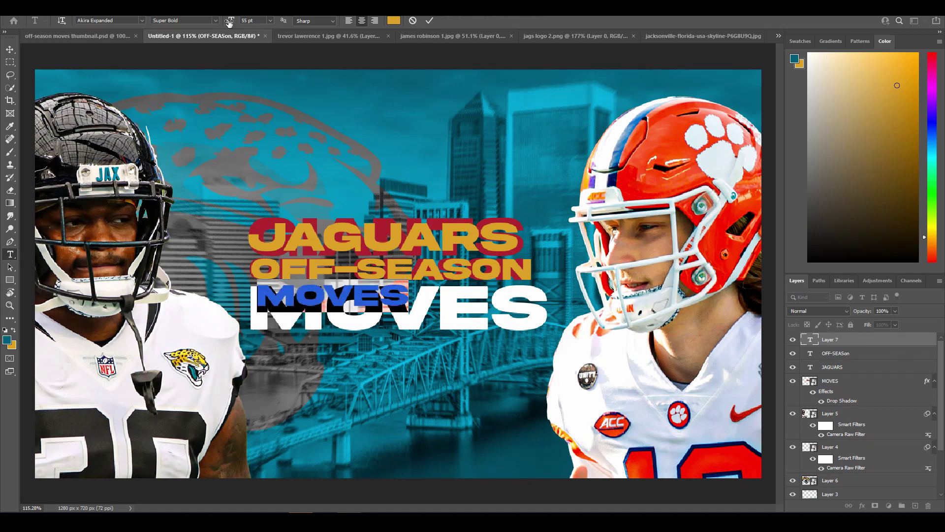
pyautogui.moveTo(230, 23); pyautogui.dragTo(249, 23)
pyautogui.moveTo(403, 365); pyautogui.dragTo(431, 382)
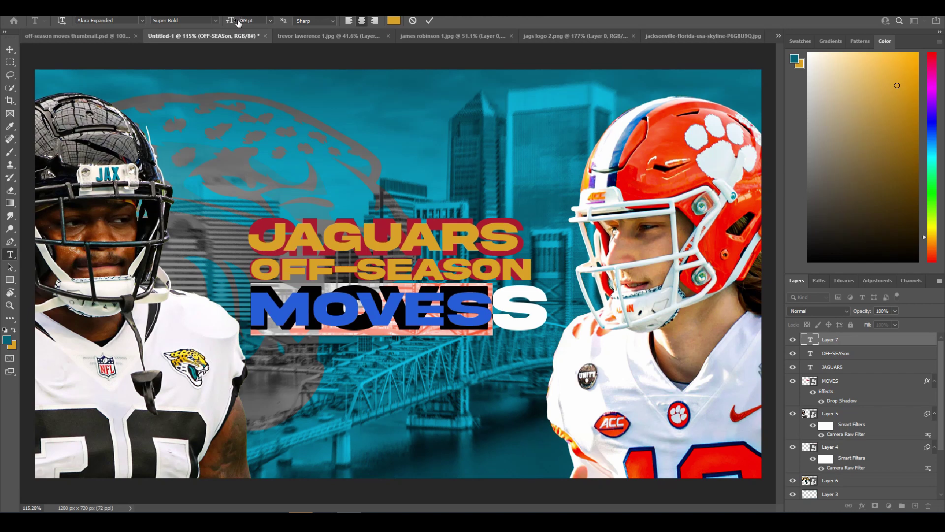
pyautogui.moveTo(238, 23); pyautogui.dragTo(379, 372)
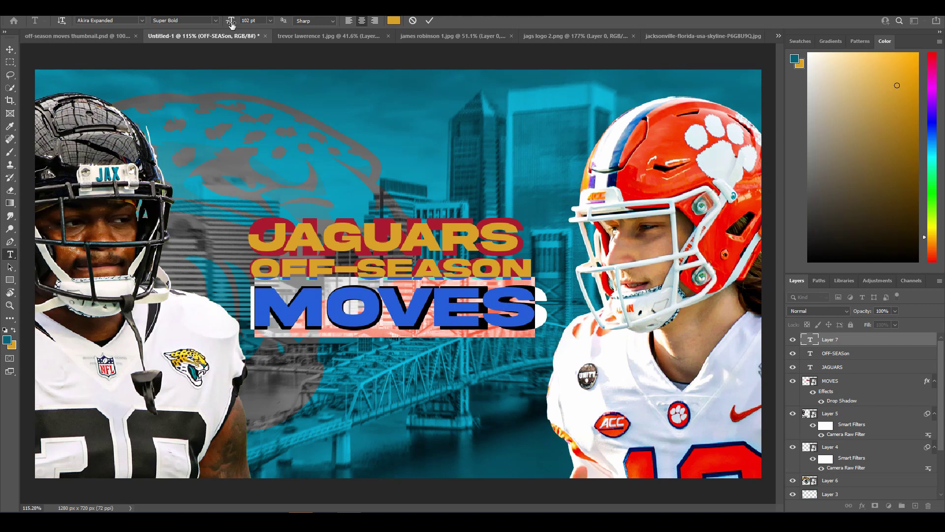
pyautogui.moveTo(236, 24); pyautogui.dragTo(236, 24)
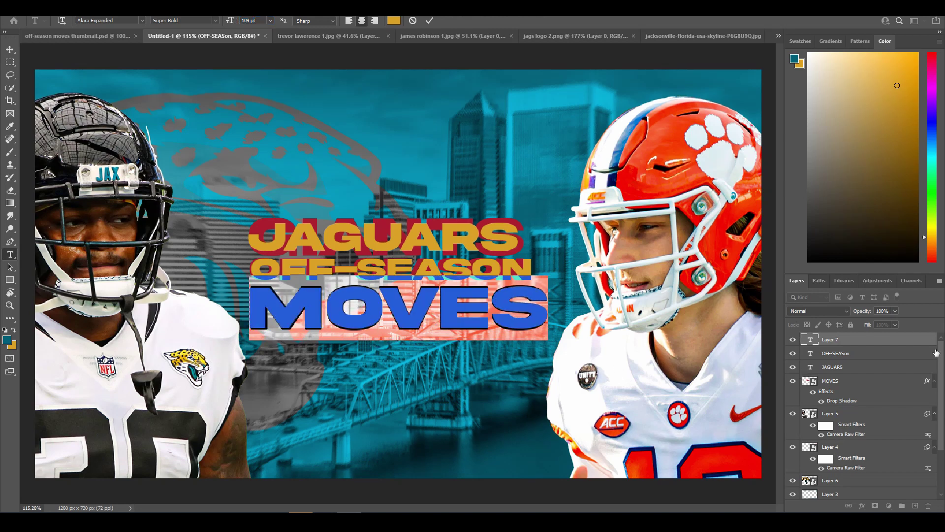
# Move the gold "MOVES" text layer below the "JAGUARS" layer and hide the old reference title layer
pyautogui.click(793, 381)
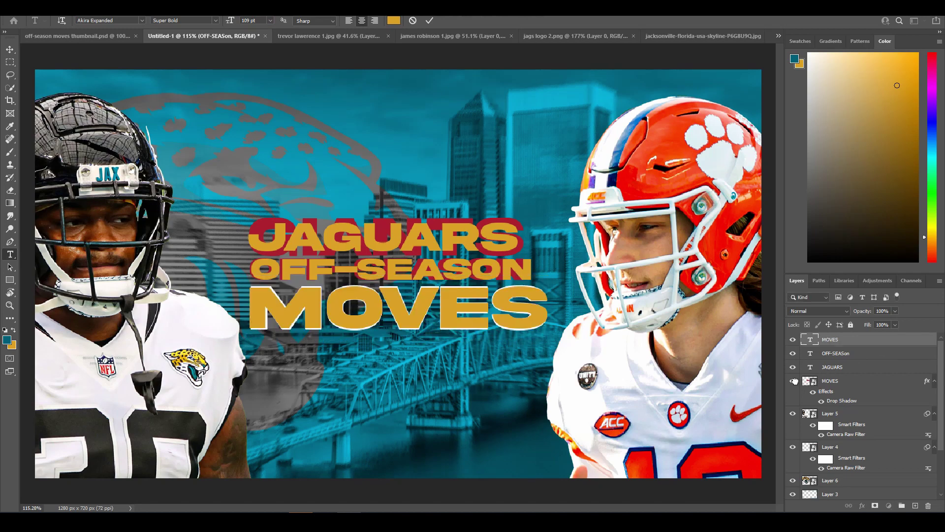
pyautogui.hotkey('ctrl', '[')
pyautogui.hotkey('ctrl', '[')
pyautogui.click(792, 381)
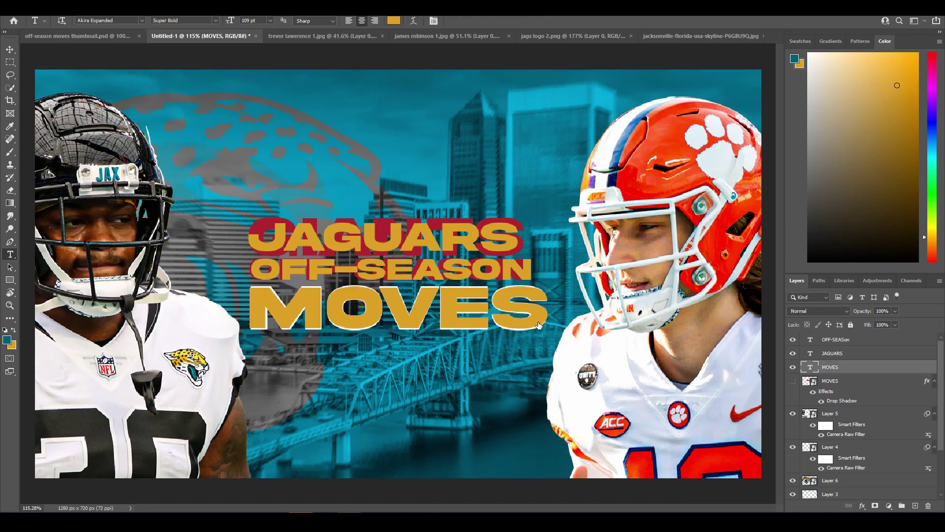
pyautogui.scroll(-2, 459, 298)
pyautogui.scroll(1, 458, 298)
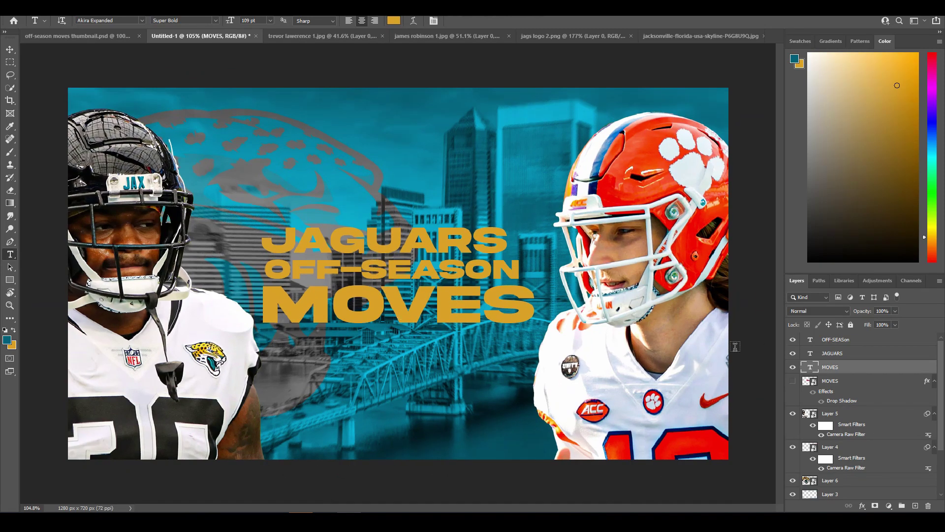
# Convert the "OFF-SEASON", "JAGUARS" and "MOVES" text layers together into one smart object
pyautogui.scroll(-2, 355, 301)
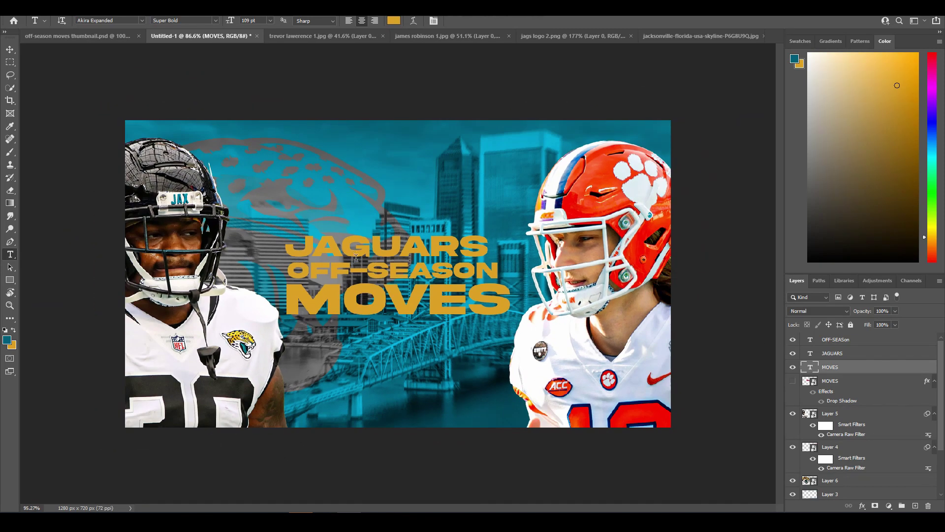
pyautogui.scroll(1, 394, 273)
pyautogui.keyDown('shift'); pyautogui.click(865, 341); pyautogui.keyUp('shift')
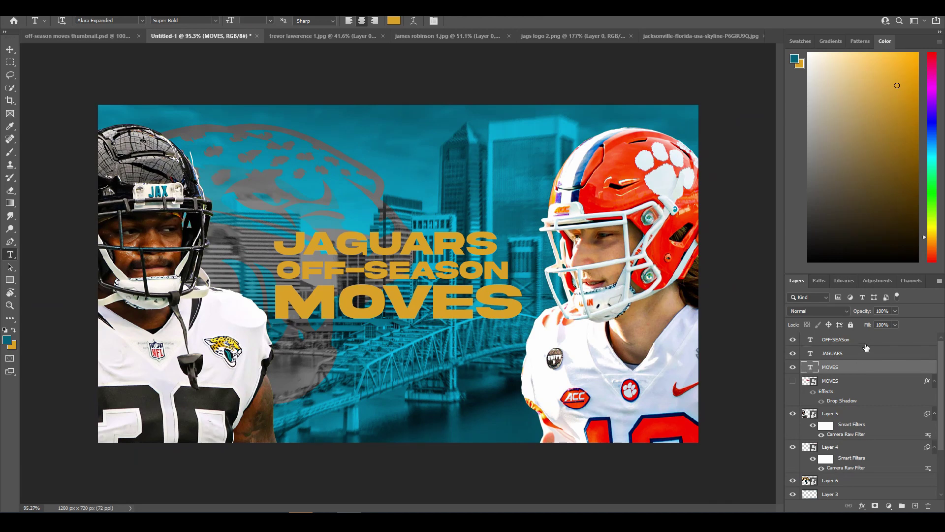
pyautogui.rightClick(869, 345)
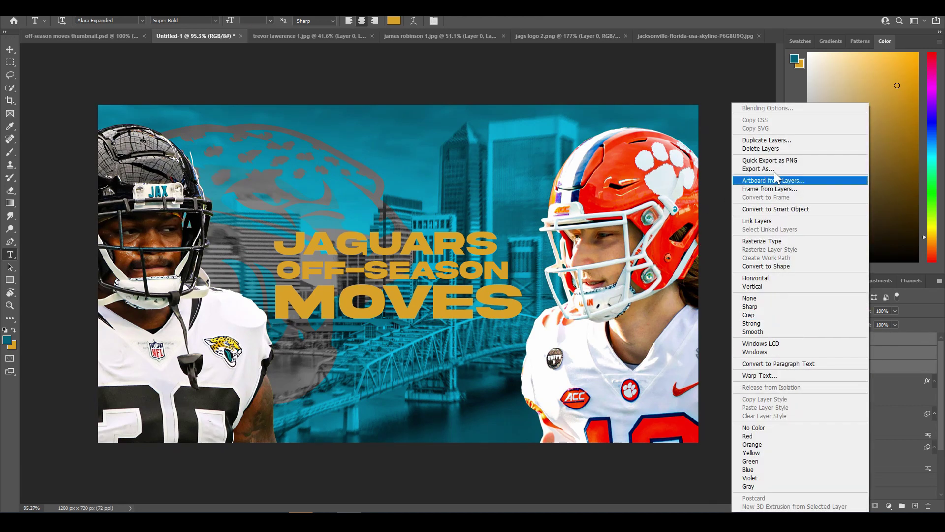
pyautogui.click(793, 209)
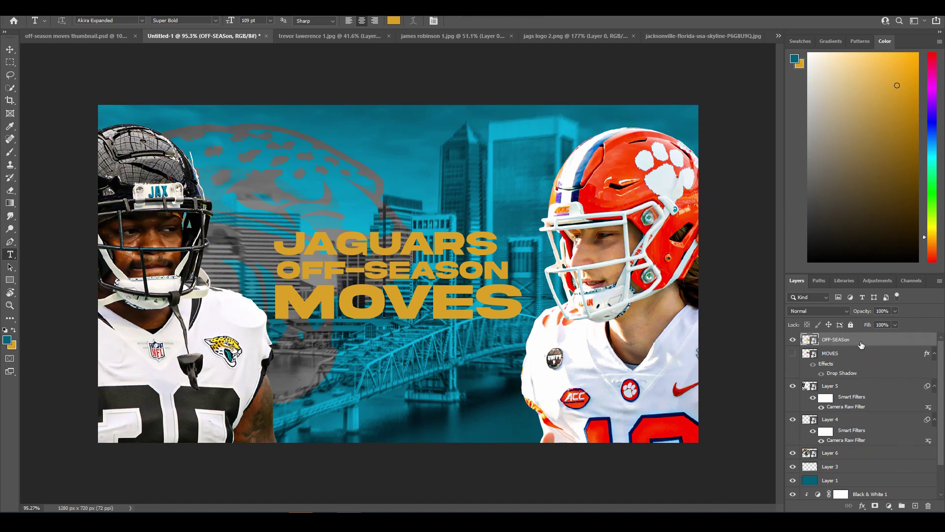
# Apply a black drop shadow to the title smart object with 15% opacity, 2 px distance, 43% spread and 29 px size
pyautogui.click(525, 271)
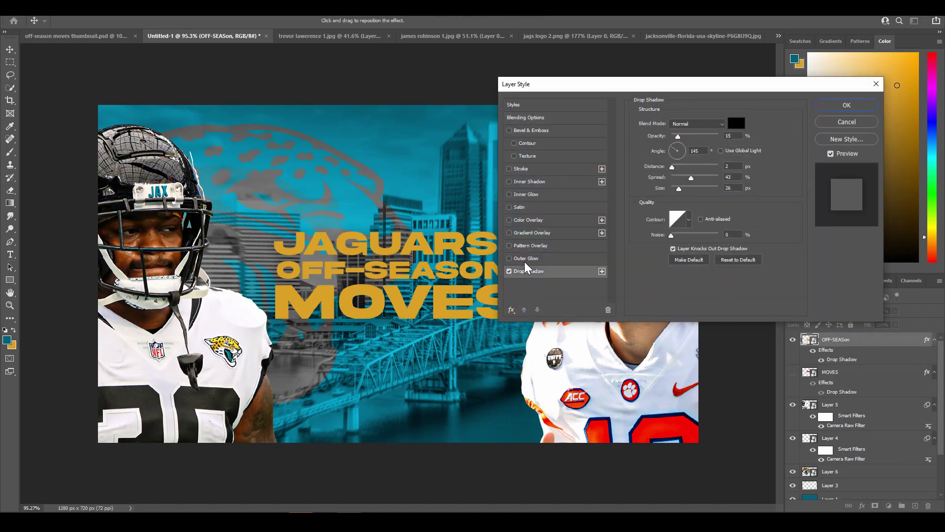
pyautogui.moveTo(712, 85); pyautogui.dragTo(741, 137)
pyautogui.moveTo(707, 237)
pyautogui.mouseDown()
pyautogui.moveTo(696, 245)
pyautogui.moveTo(709, 234)
pyautogui.mouseUp()
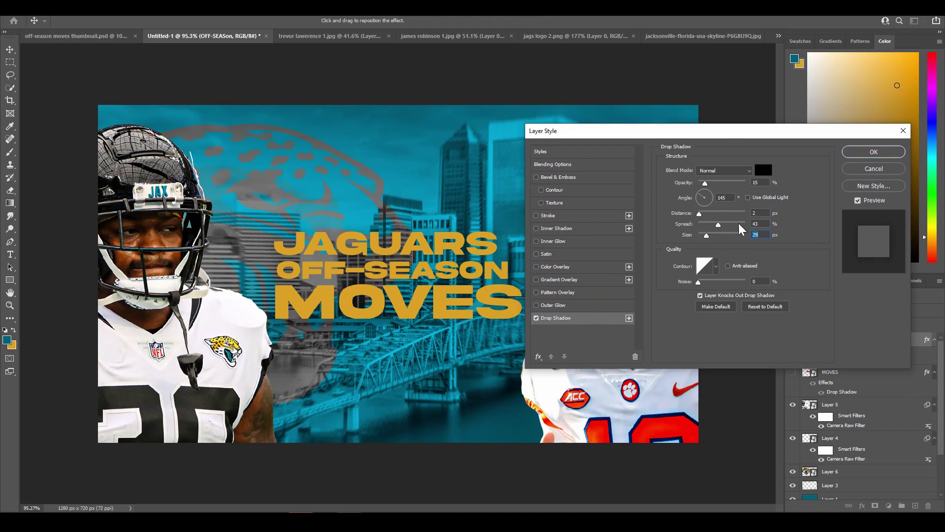
pyautogui.click(874, 152)
pyautogui.press('t')
pyautogui.scroll(-3, 349, 298)
pyautogui.scroll(2, 349, 299)
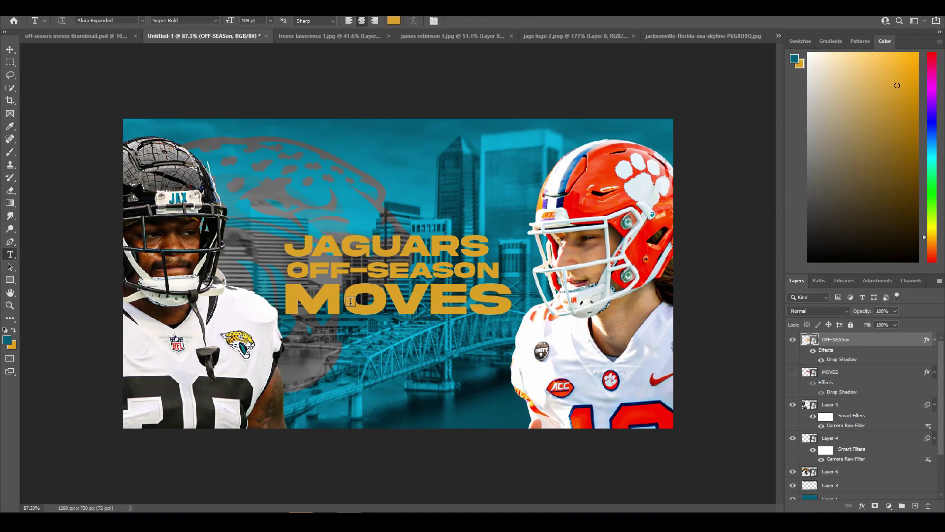
# Recolor the word "MOVES" white inside the title smart object, then save and close its contents
pyautogui.doubleClick(810, 339)
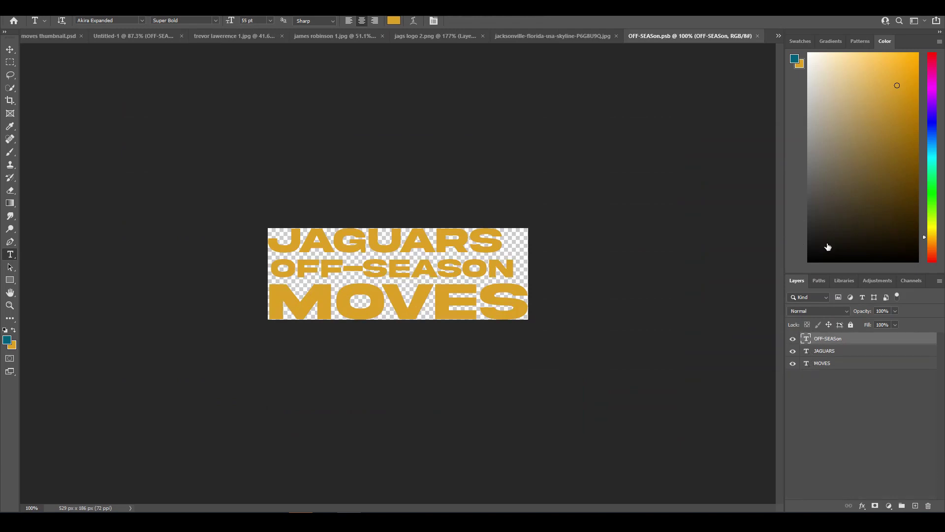
pyautogui.hotkey('alt', '[')
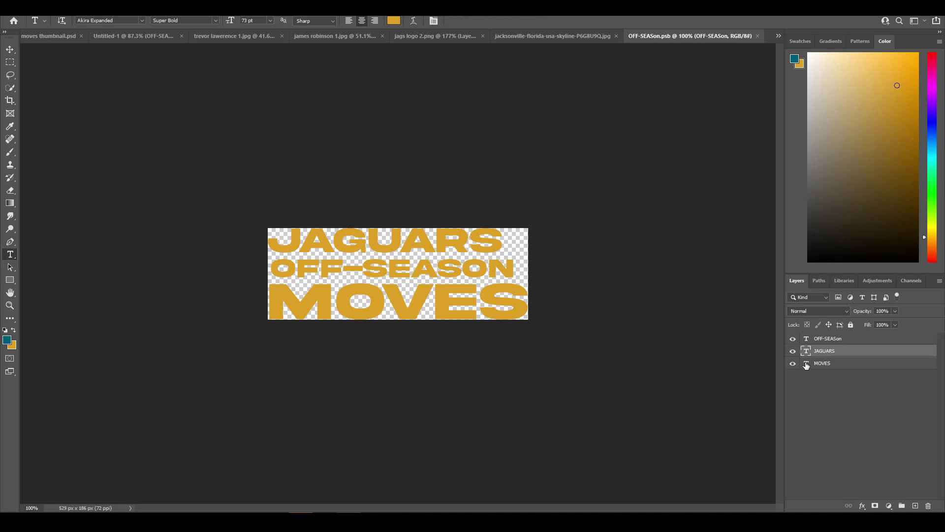
pyautogui.hotkey('alt', '[')
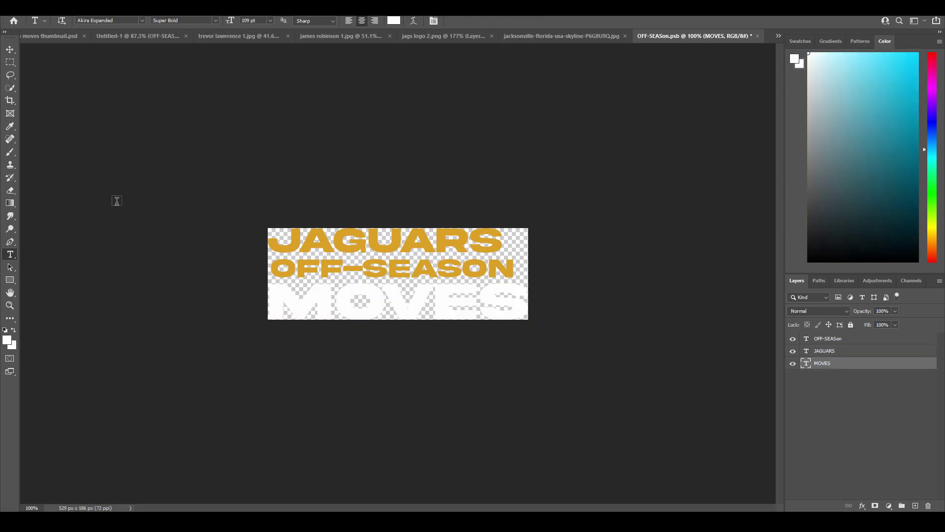
pyautogui.click(757, 36)
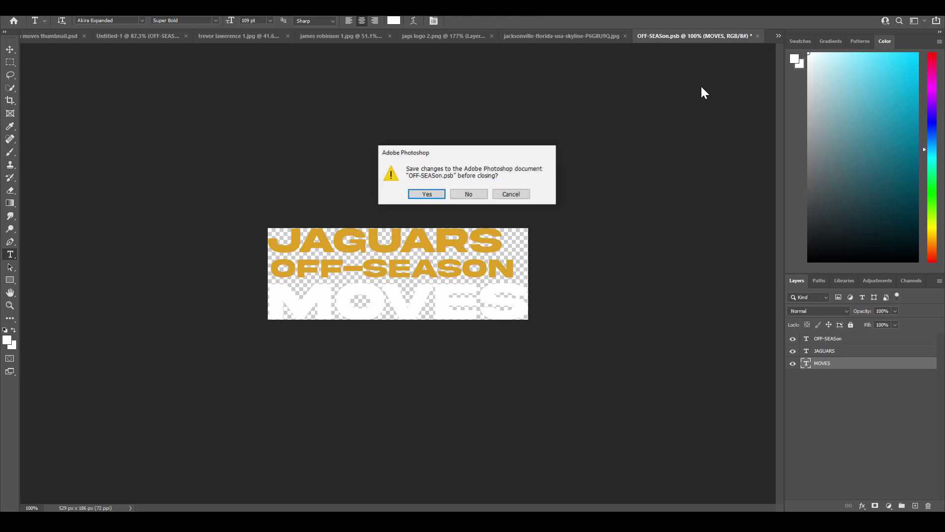
pyautogui.click(432, 195)
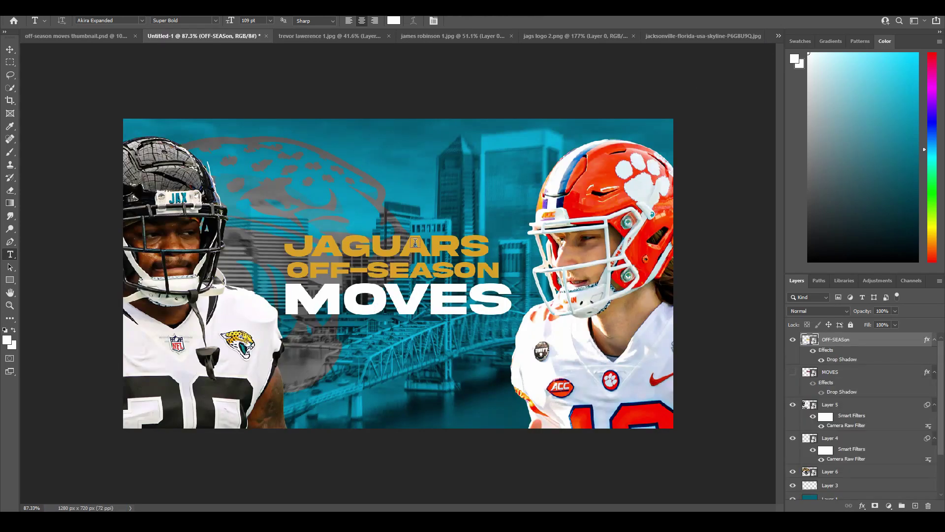
# Add a Color Lookup adjustment layer above the title using the 3Strip.look 3D LUT
pyautogui.scroll(-1, 389, 285)
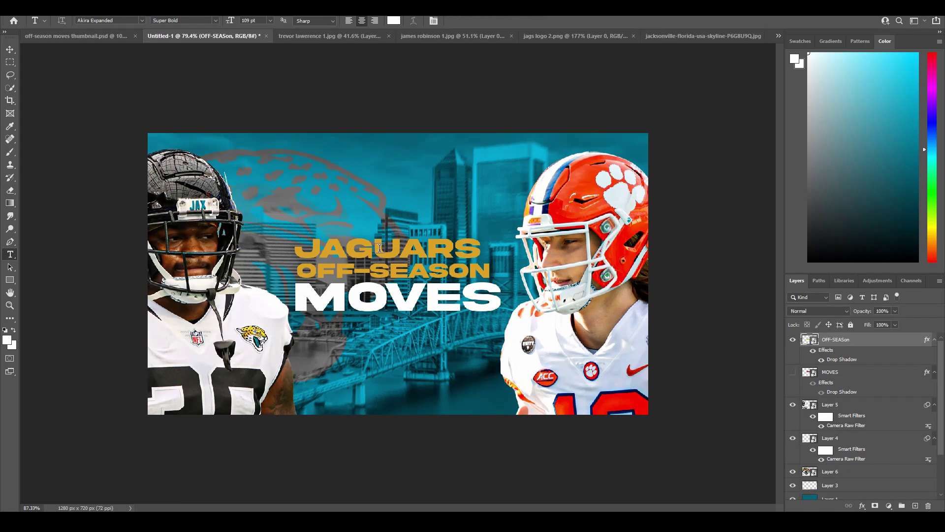
pyautogui.scroll(1, 374, 293)
pyautogui.scroll(-1, 358, 302)
pyautogui.scroll(1, 358, 301)
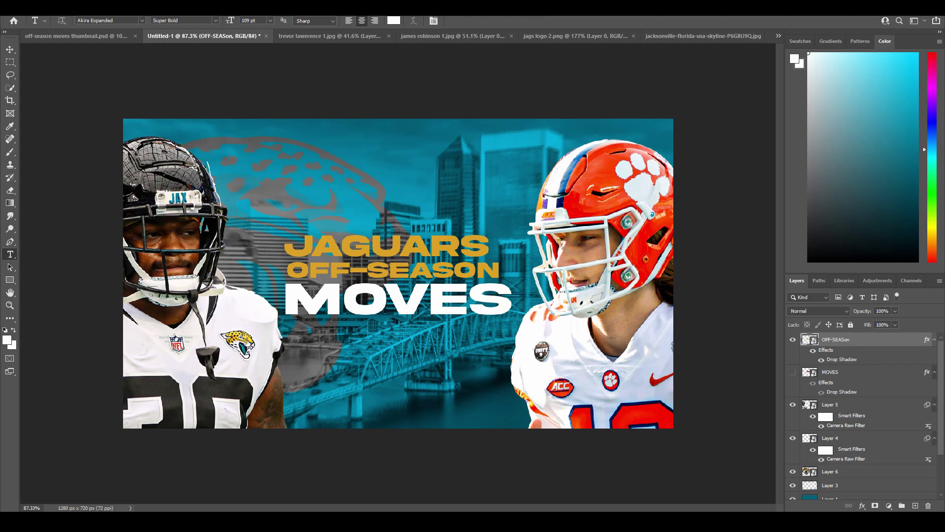
pyautogui.click(889, 506)
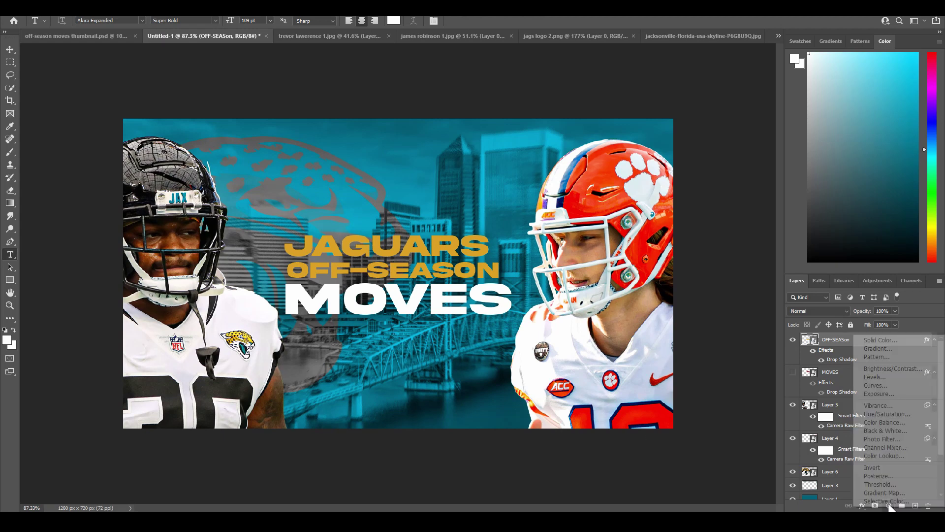
pyautogui.click(895, 457)
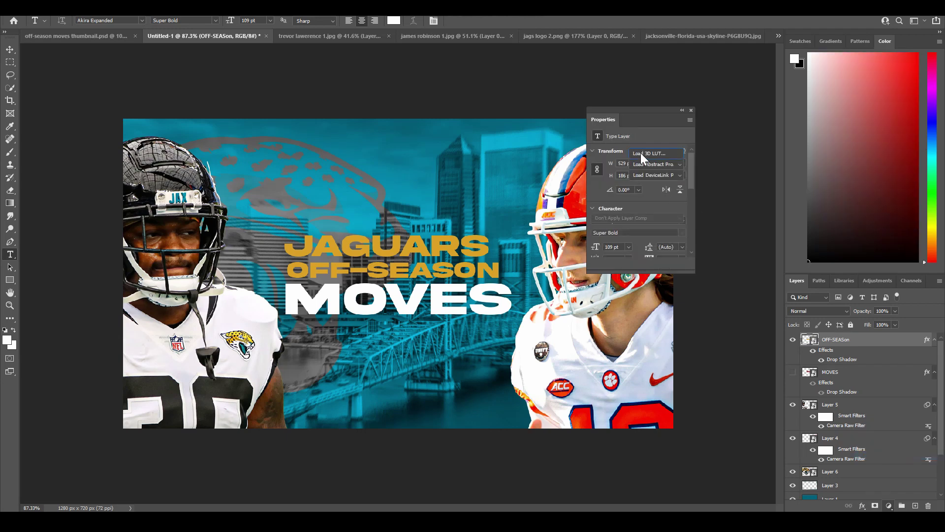
pyautogui.click(640, 153)
pyautogui.click(647, 196)
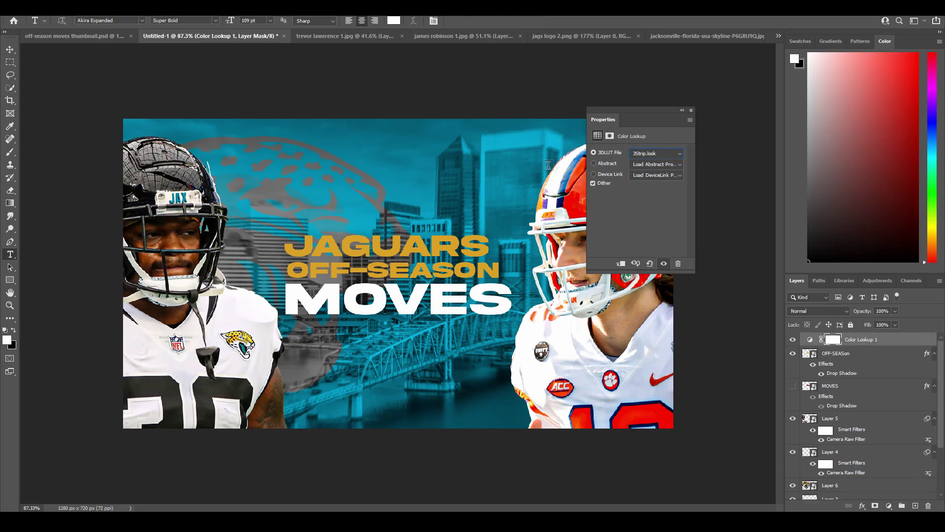
# Move the Color Lookup adjustment directly above Layer 5 and clip it to that player layer
pyautogui.moveTo(636, 118); pyautogui.dragTo(683, 88)
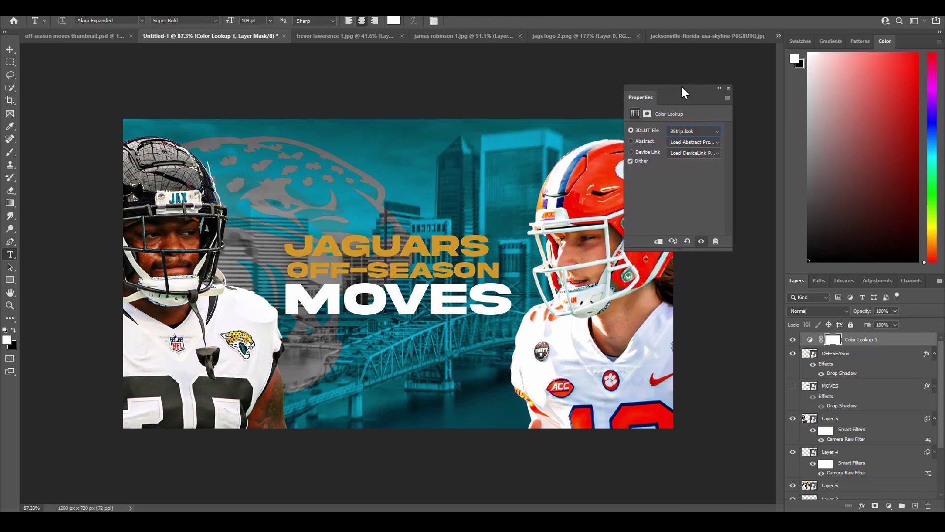
pyautogui.moveTo(861, 343); pyautogui.dragTo(859, 416)
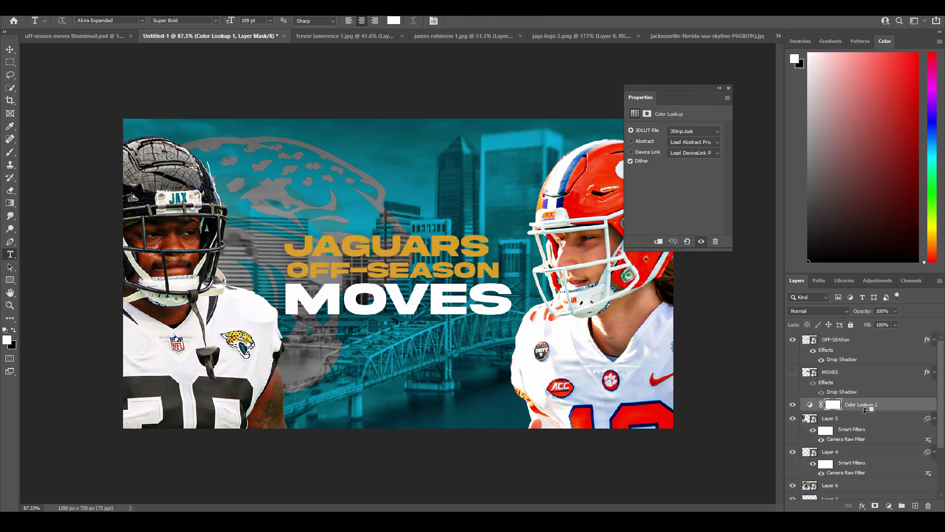
pyautogui.keyDown('alt'); pyautogui.click(866, 411); pyautogui.keyUp('alt')
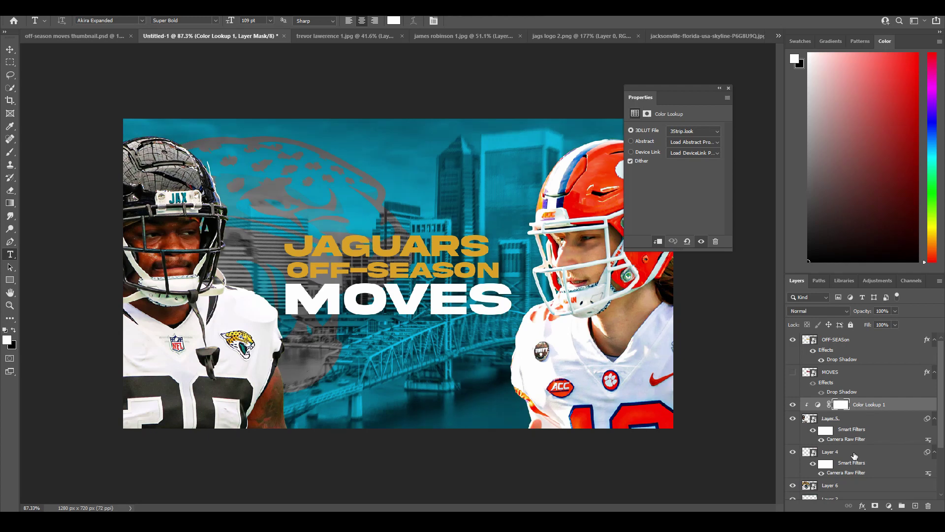
# Add a second Color Lookup adjustment above Layer 4 and clip it to that player layer
pyautogui.click(854, 456)
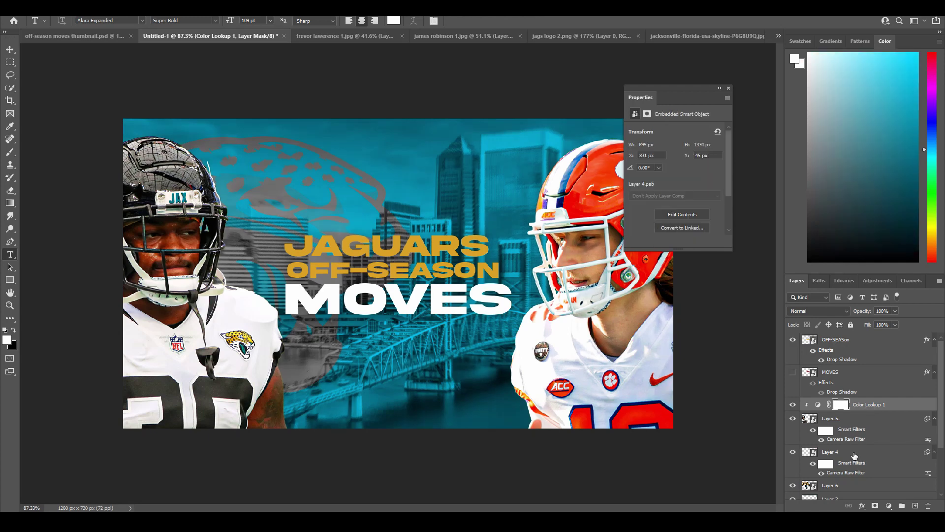
pyautogui.click(893, 506)
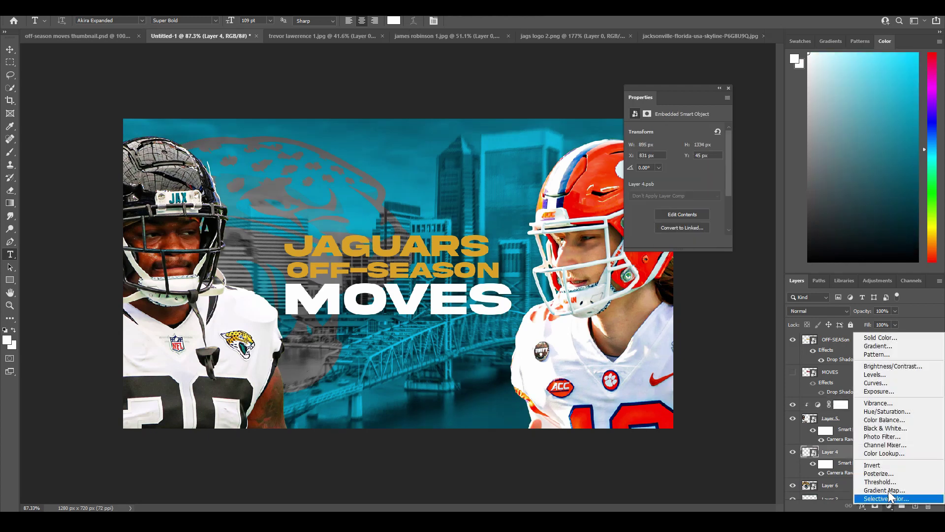
pyautogui.click(893, 451)
pyautogui.keyDown('alt'); pyautogui.click(853, 457); pyautogui.keyUp('alt')
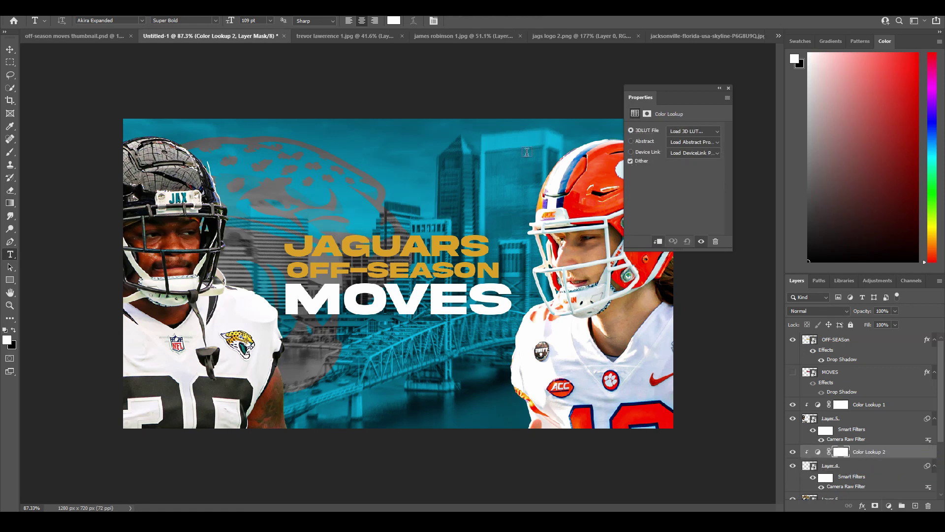
pyautogui.click(728, 89)
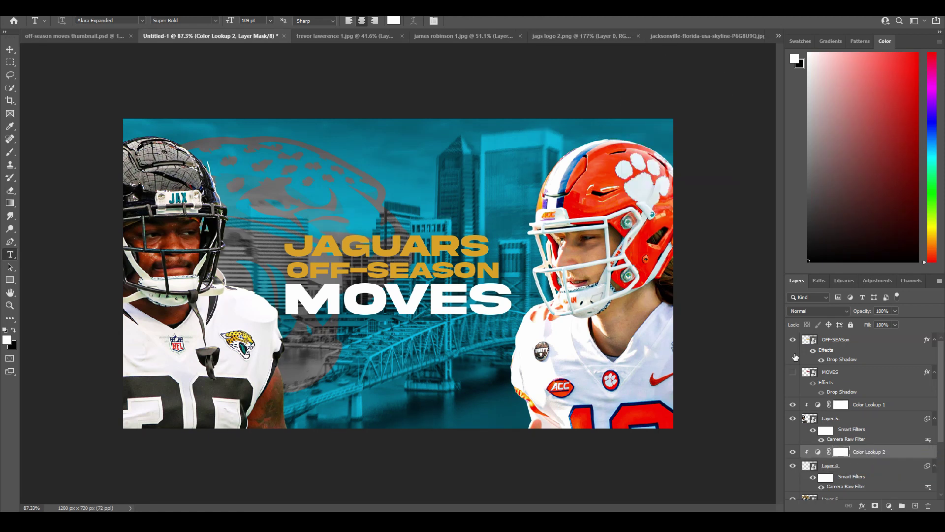
# Lower the opacity of the Color Lookup 2 and Color Lookup 1 adjustment layers clipped to the two players
pyautogui.moveTo(855, 314); pyautogui.dragTo(826, 315)
pyautogui.click(857, 407)
pyautogui.moveTo(866, 311); pyautogui.dragTo(837, 323)
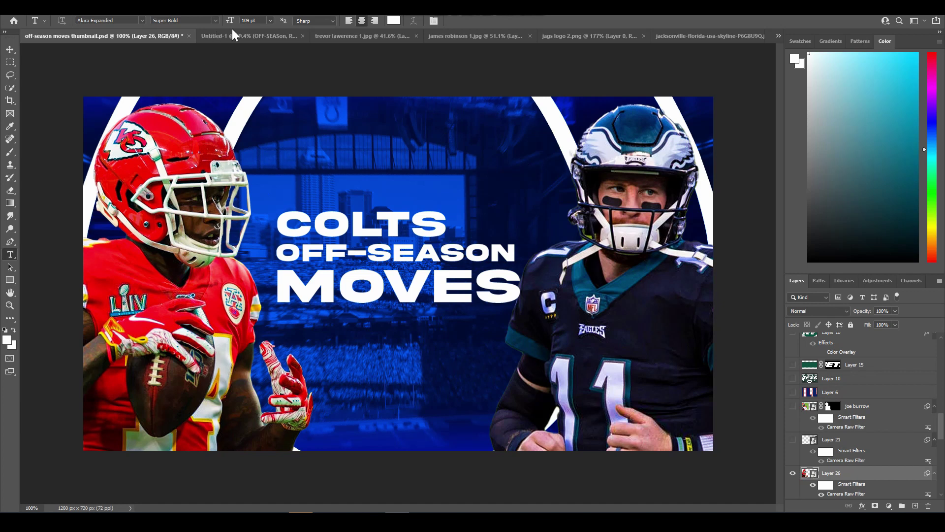
# In the Untitled-1 document, stamp all visible layers into a new layer above OFF-SEASon and convert it for smart filters
pyautogui.hotkey('ctrl', 'Tab')
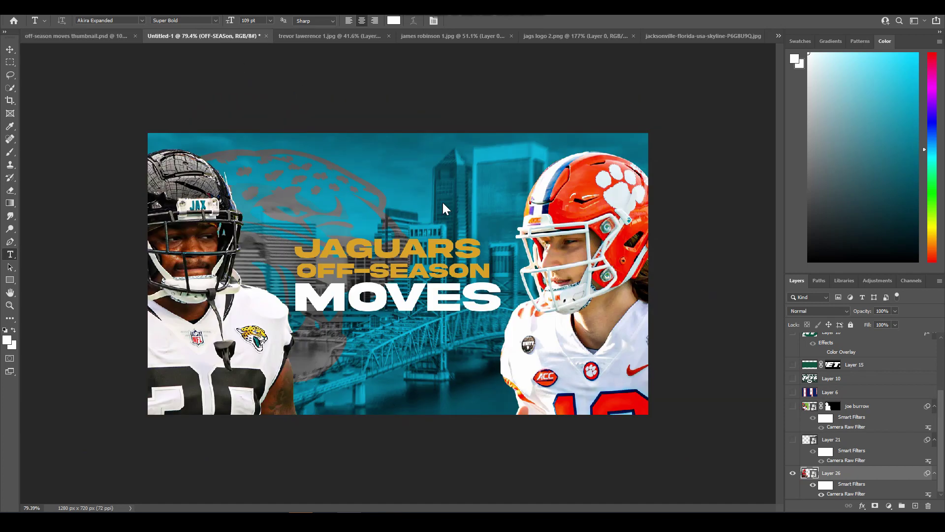
pyautogui.scroll(2, 887, 363)
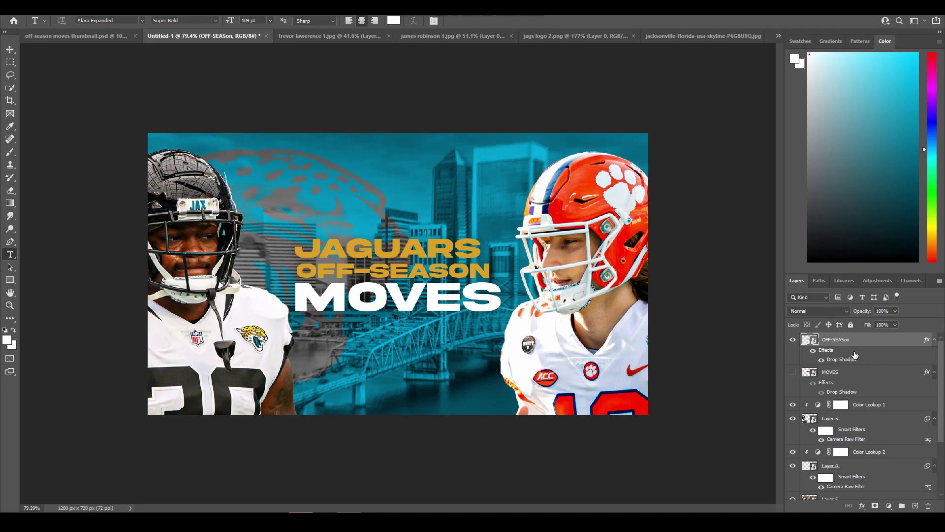
pyautogui.hotkey('ctrl', 'shift', 'alt', 'n')
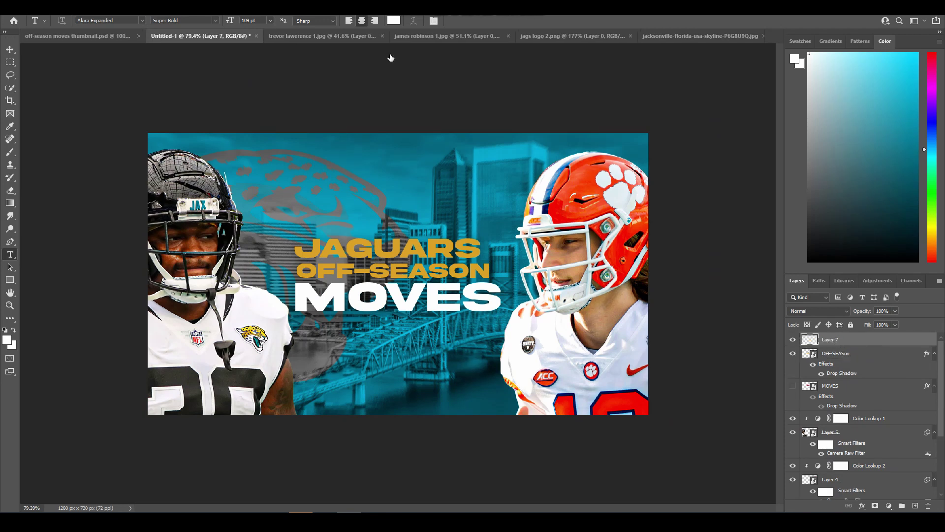
pyautogui.hotkey('ctrl', 'shift', 'alt', 'e')
pyautogui.click(136, 7)
pyautogui.click(147, 29)
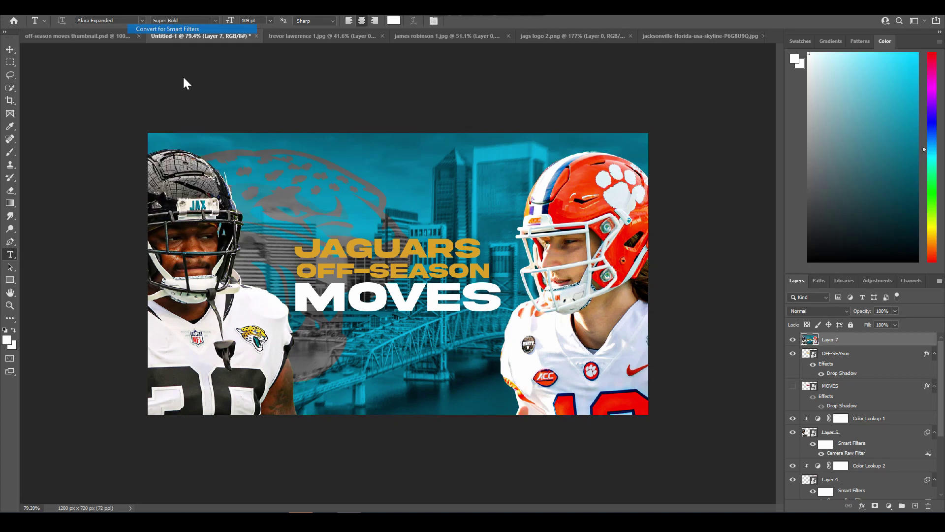
pyautogui.click(462, 194)
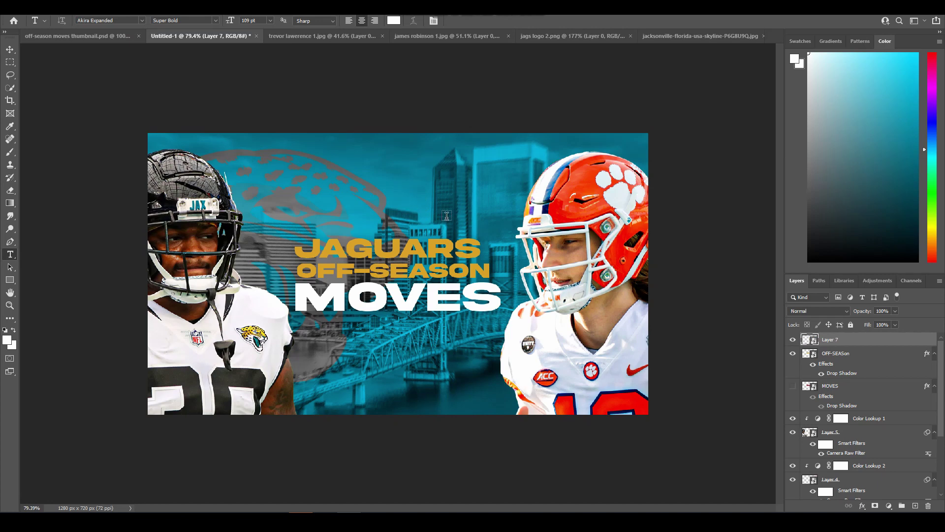
pyautogui.click(135, 7)
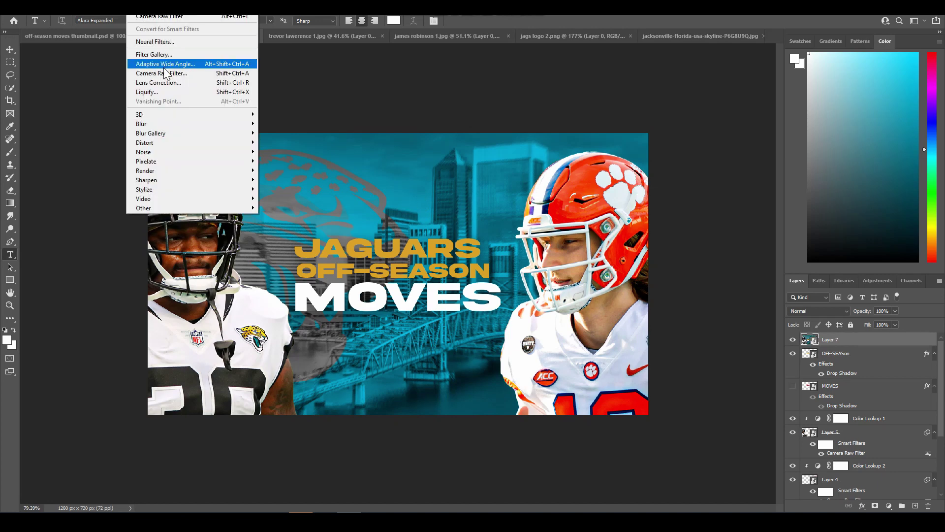
pyautogui.click(845, 347)
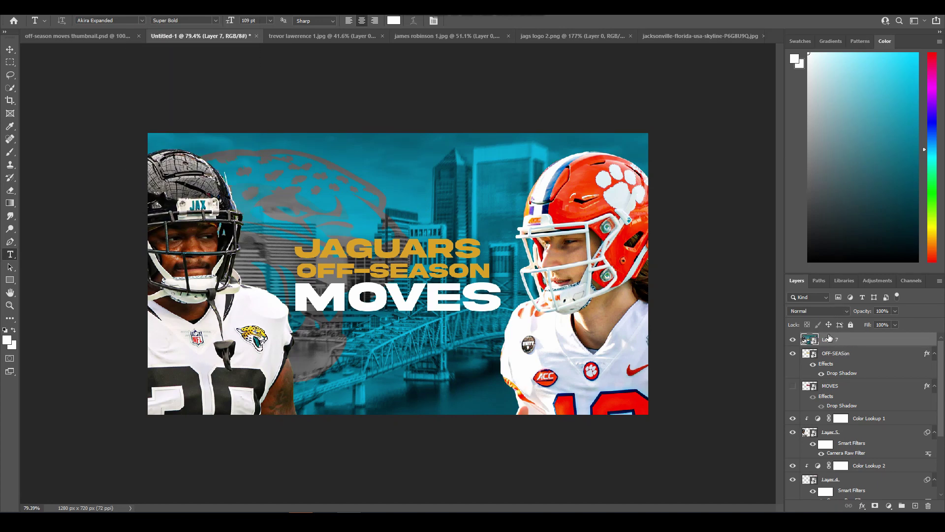
# Add a layer mask to Layer 7, invert it to black, and set the layer's blend mode to Linear Dodge (Add)
pyautogui.click(875, 507)
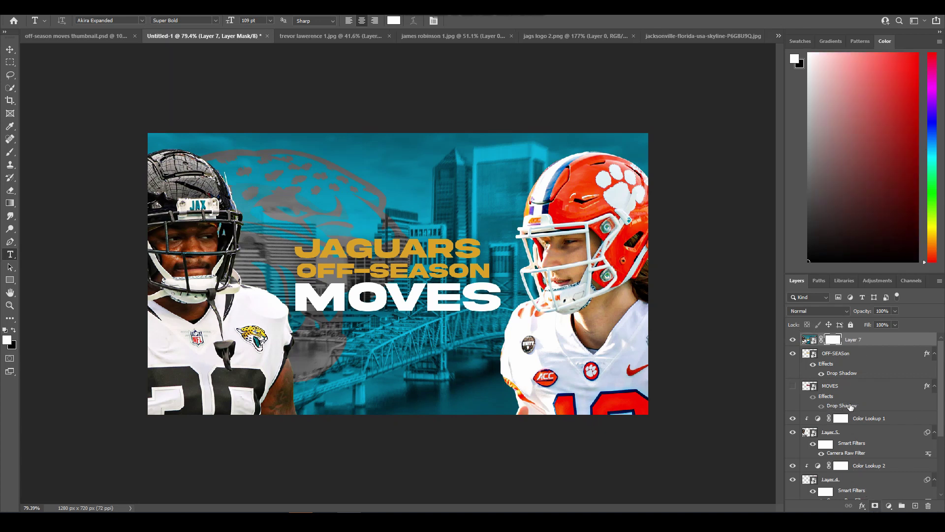
pyautogui.hotkey('ctrl', 'i')
pyautogui.click(794, 310)
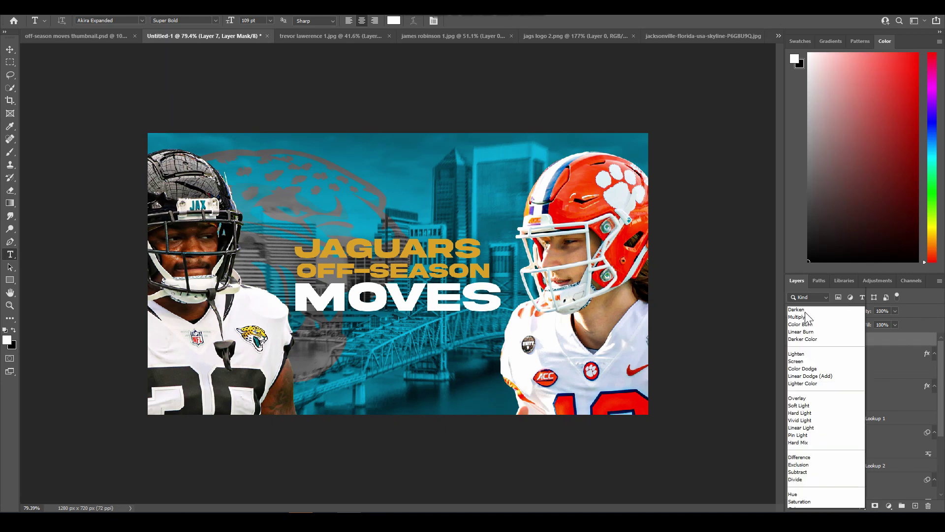
pyautogui.press('Escape')
pyautogui.click(809, 339)
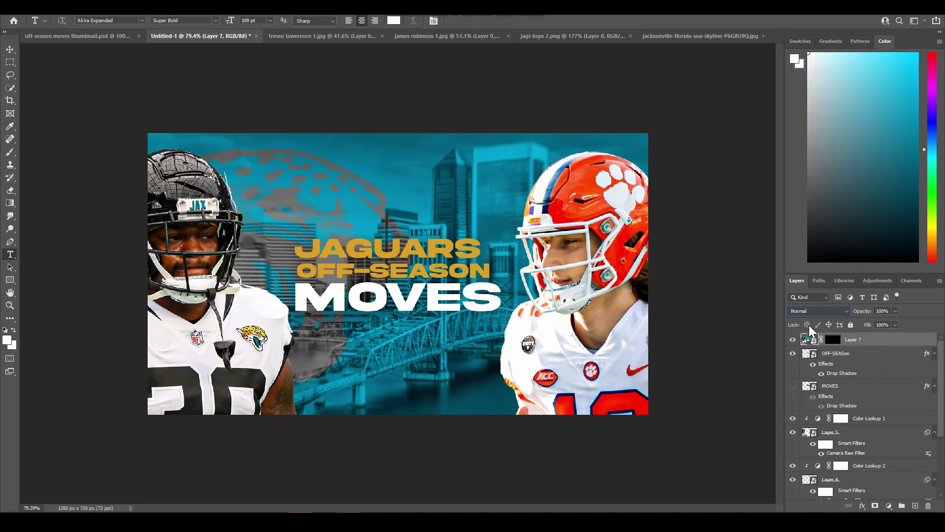
pyautogui.click(810, 312)
pyautogui.click(810, 365)
# Paint white with a soft 200 px brush on Layer 7's mask along the canvas edges, undoing an unwanted stroke
pyautogui.click(833, 339)
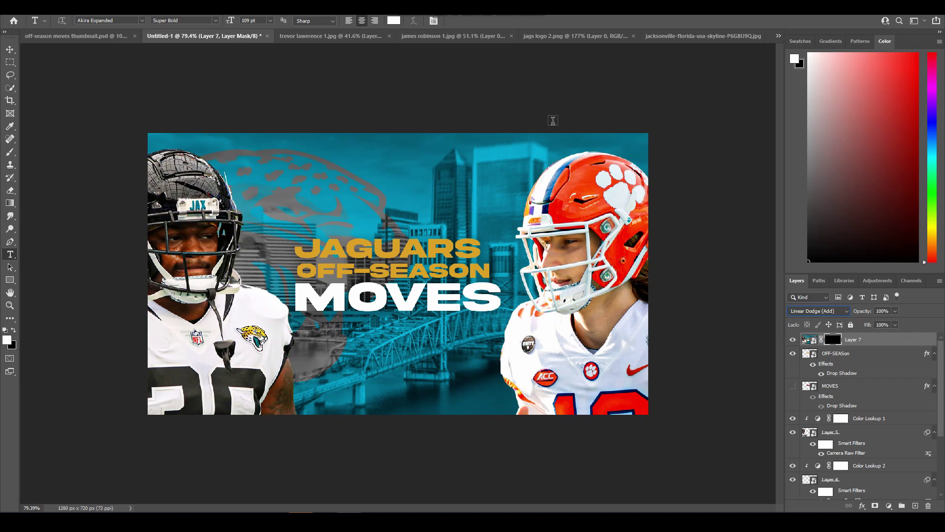
pyautogui.click(10, 151)
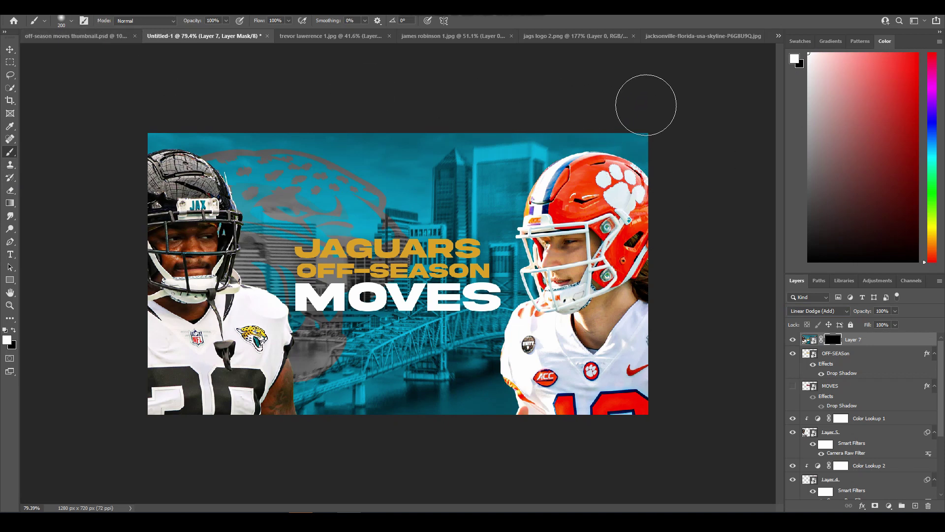
pyautogui.moveTo(667, 102)
pyautogui.mouseDown()
pyautogui.moveTo(342, 120)
pyautogui.moveTo(354, 121)
pyautogui.mouseUp()
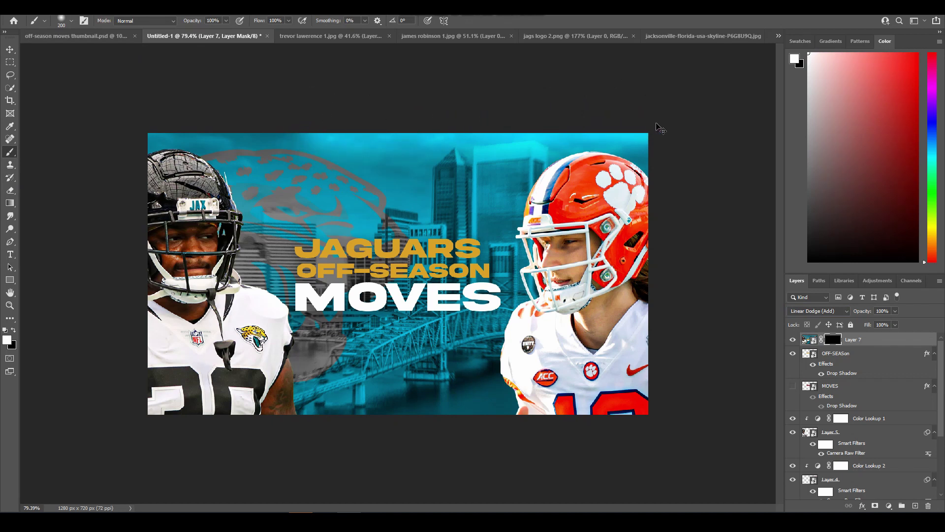
pyautogui.moveTo(643, 121)
pyautogui.mouseDown()
pyautogui.moveTo(639, 110)
pyautogui.moveTo(481, 105)
pyautogui.moveTo(116, 110)
pyautogui.mouseUp()
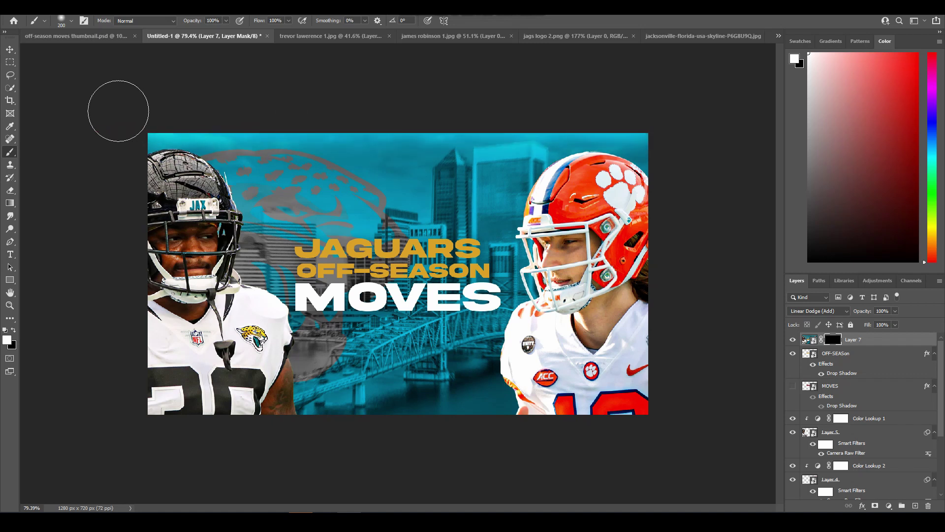
pyautogui.moveTo(385, 443)
pyautogui.mouseDown()
pyautogui.moveTo(344, 439)
pyautogui.moveTo(570, 443)
pyautogui.moveTo(142, 449)
pyautogui.mouseUp()
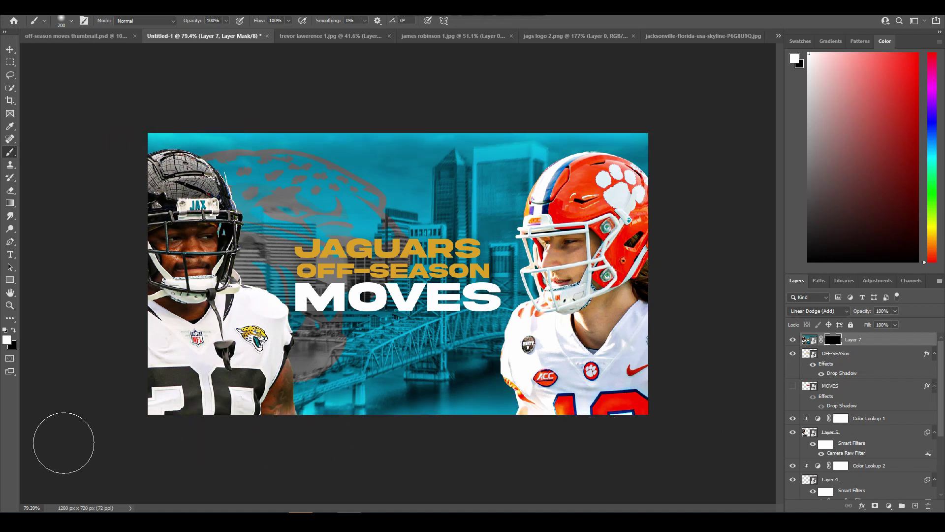
pyautogui.moveTo(681, 160); pyautogui.dragTo(662, 246)
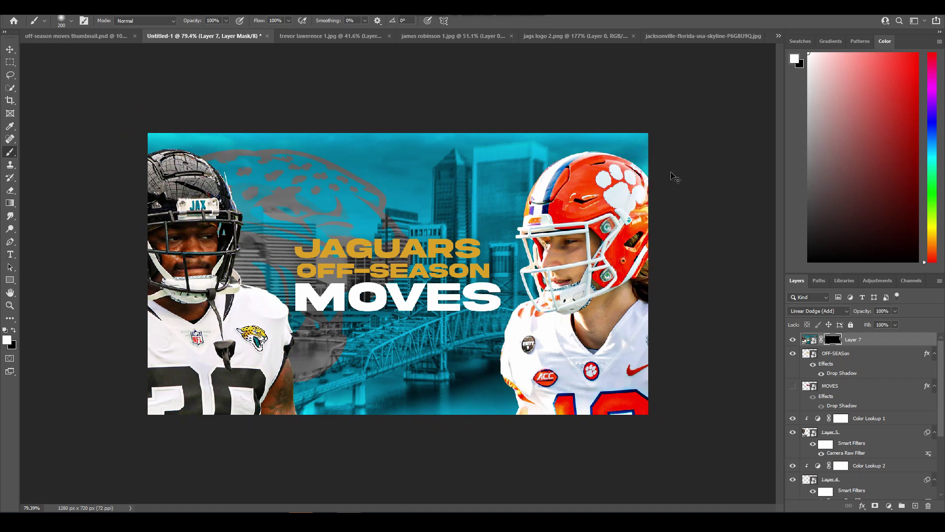
pyautogui.hotkey('ctrl', 'z')
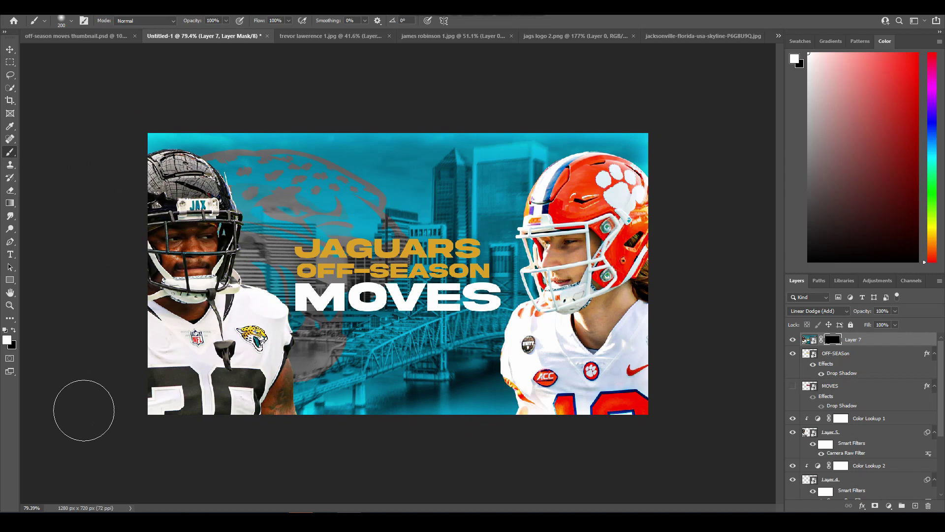
# Set the opacity of the Linear Dodge (Add) glow layer, Layer 7, to 58%
pyautogui.scroll(-3, 84, 411)
pyautogui.scroll(2, 236, 315)
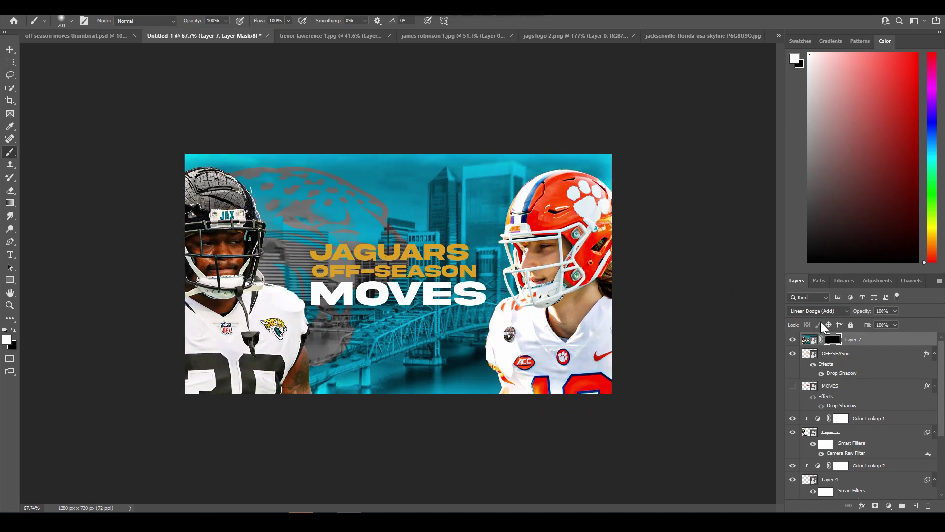
pyautogui.moveTo(860, 313); pyautogui.dragTo(844, 317)
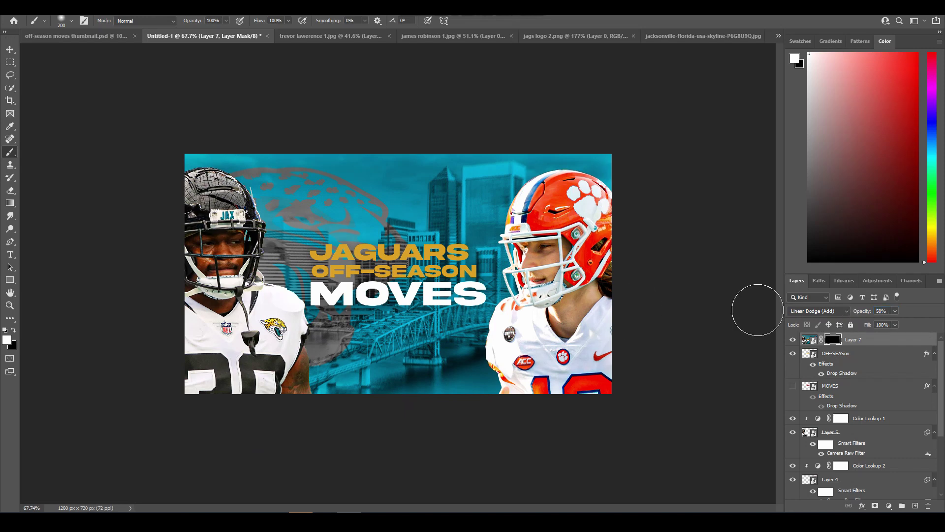
# Examine the whole thumbnail composition up close and at reduced size to judge the edge glow and title text
pyautogui.scroll(-1, 454, 298)
pyautogui.scroll(2, 453, 298)
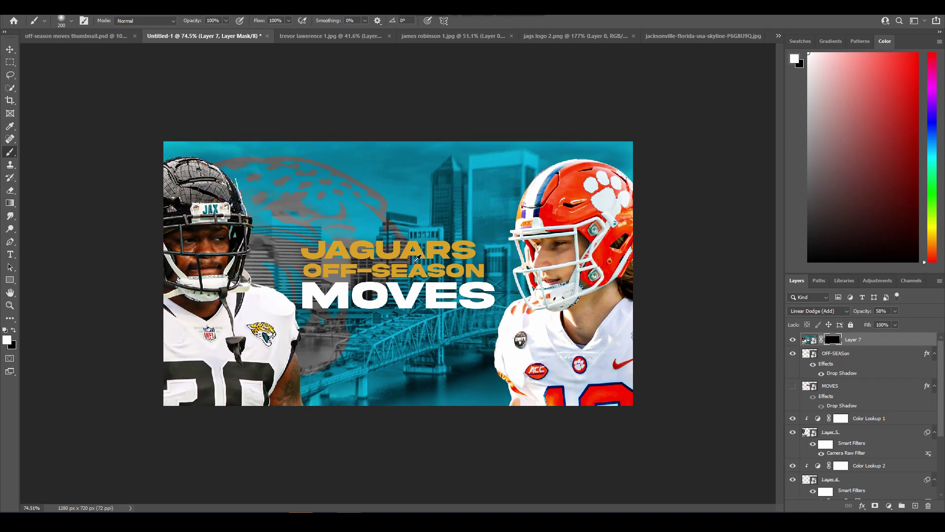
pyautogui.scroll(3, 417, 260)
pyautogui.scroll(-2, 345, 232)
pyautogui.scroll(1, 289, 211)
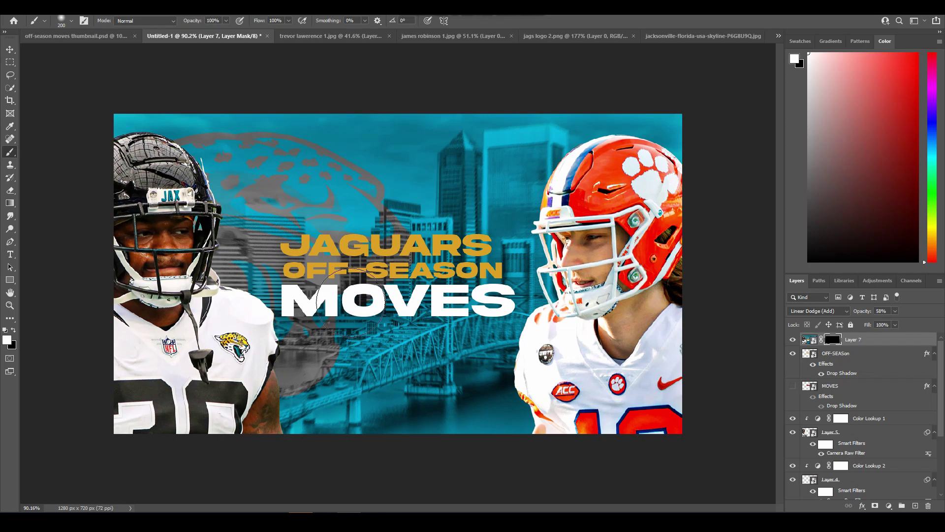
pyautogui.scroll(-1, 350, 302)
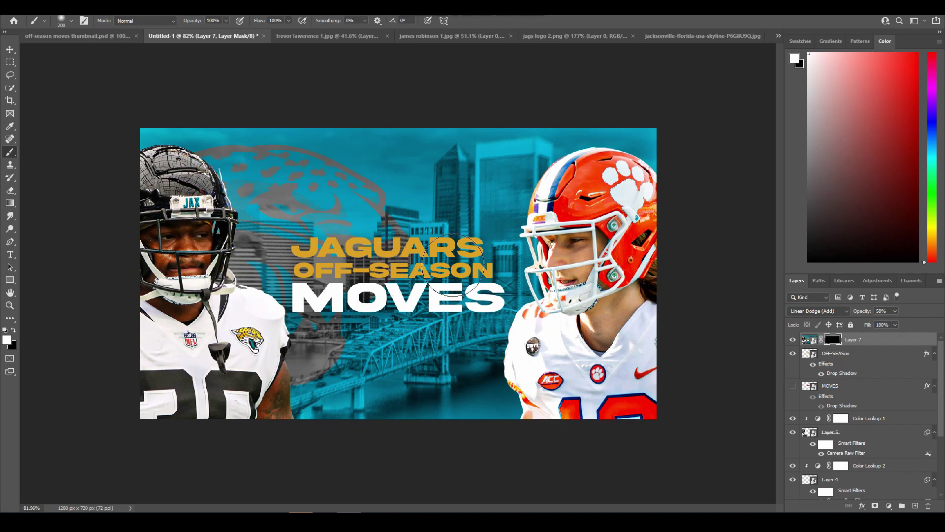
pyautogui.scroll(-1, 501, 241)
pyautogui.scroll(-1, 379, 296)
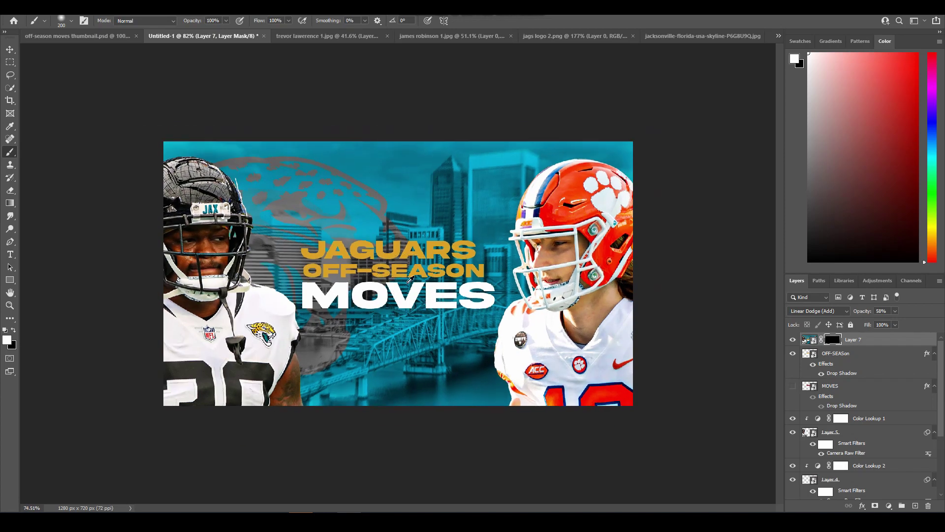